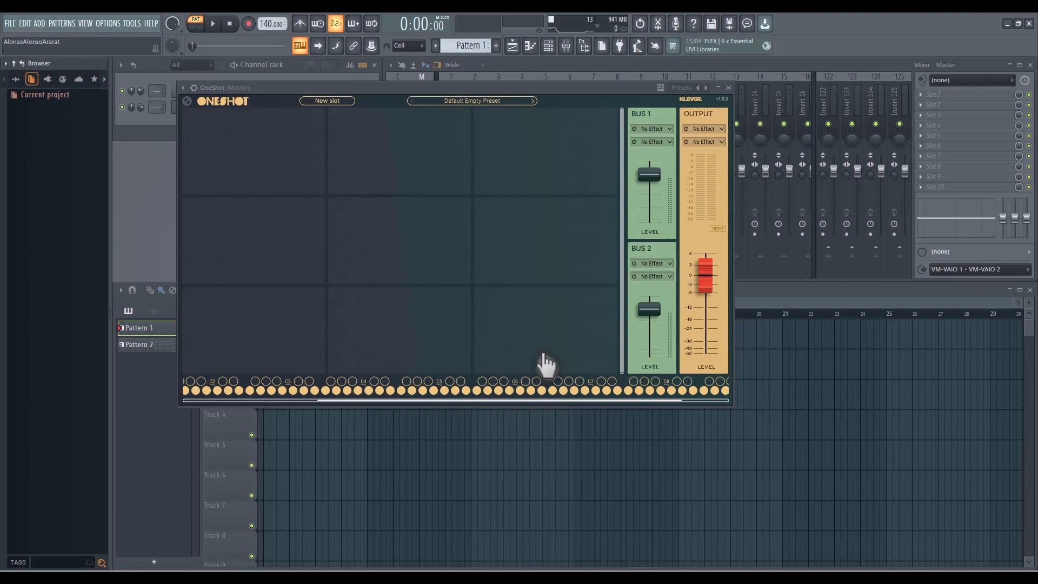
Save the project and scale the OneShot plugin window to 150%
{"action": "key", "text": "ctrl+s"}
{"action": "left_click", "coordinate": [187, 101]}
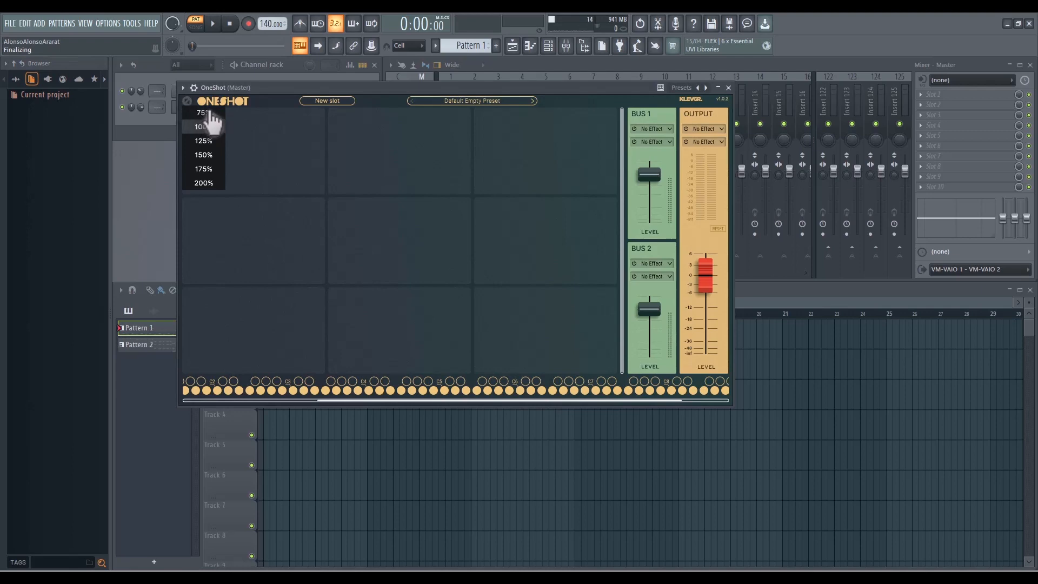
{"action": "left_click", "coordinate": [204, 155]}
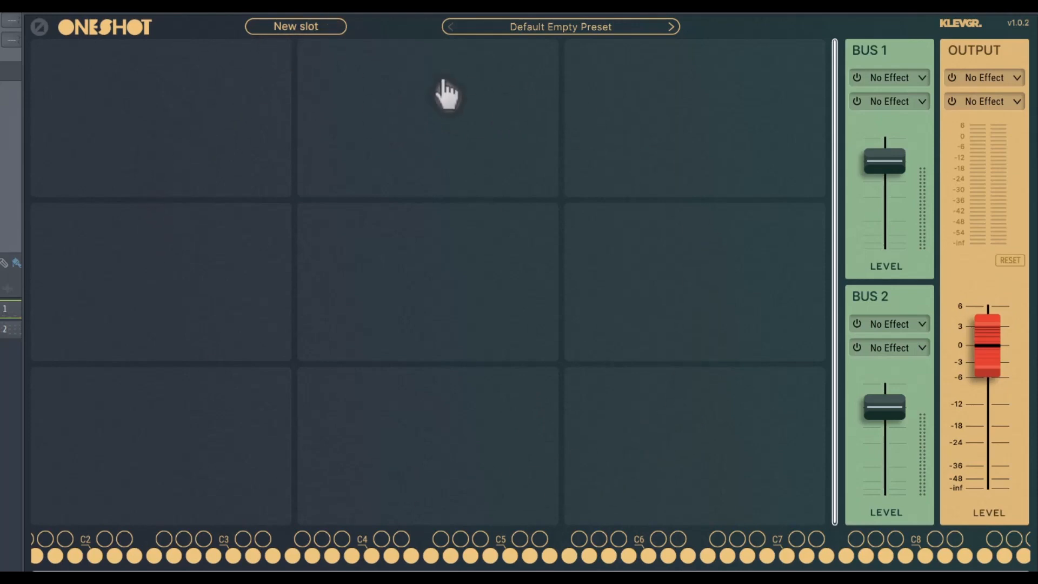
Browse the factory sounds for a new slot, covering bass drums, cymbals, electronic drums, percussion, snares and toms
{"action": "left_click", "coordinate": [290, 33]}
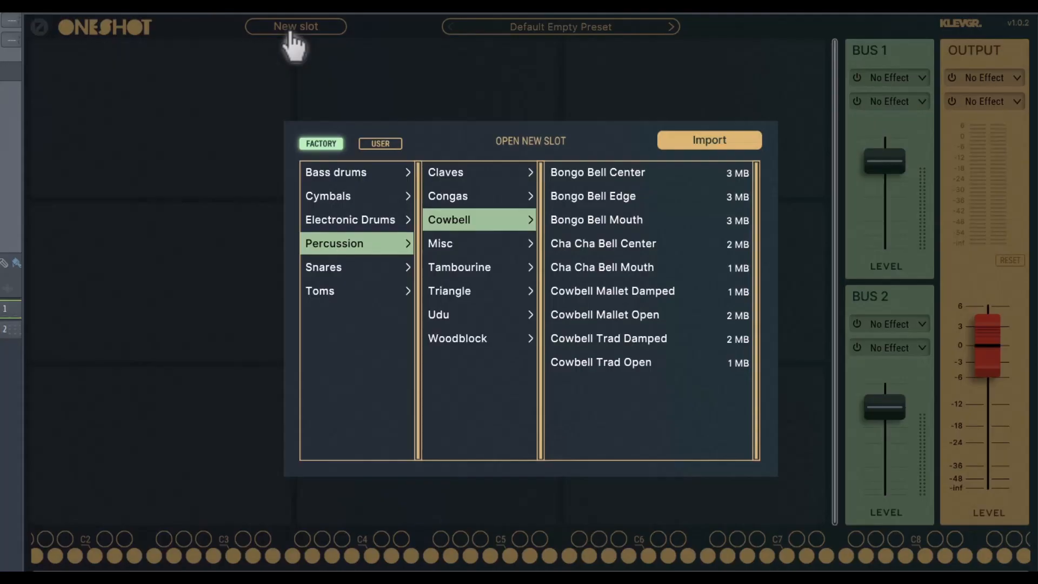
{"action": "left_click", "coordinate": [339, 173]}
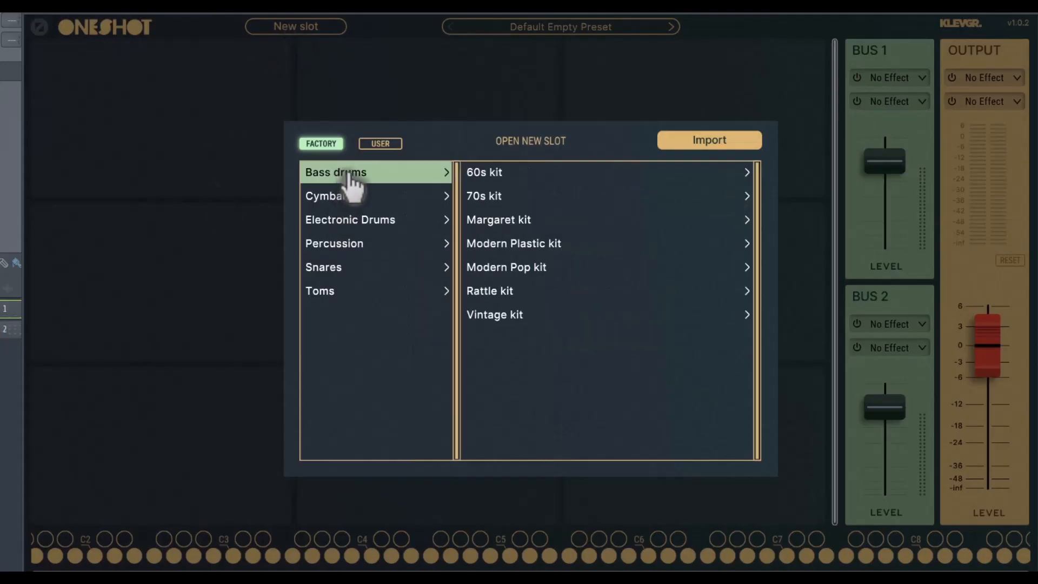
{"action": "left_click", "coordinate": [397, 199]}
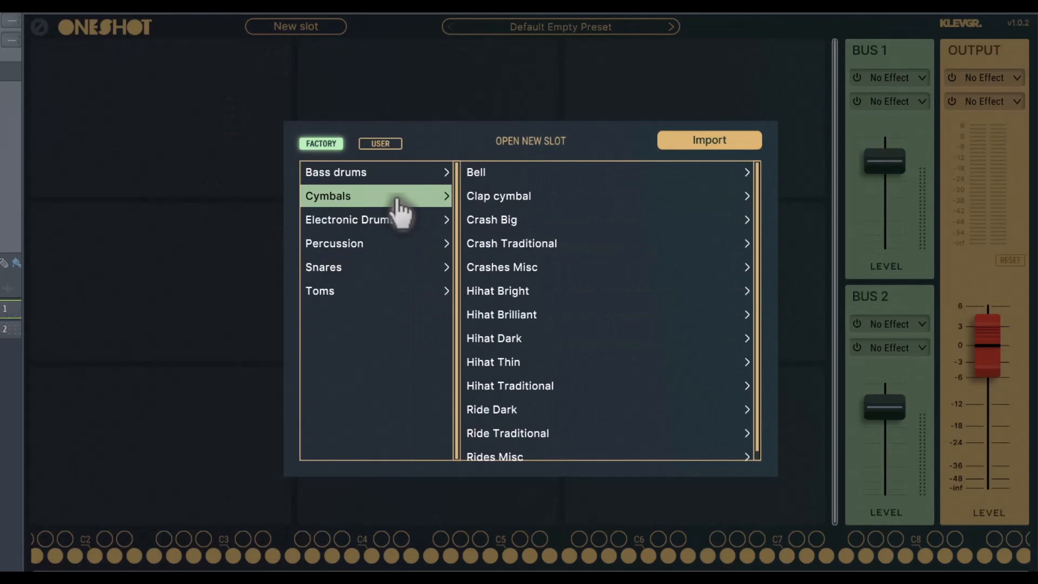
{"action": "left_click", "coordinate": [362, 219]}
{"action": "left_click", "coordinate": [352, 246]}
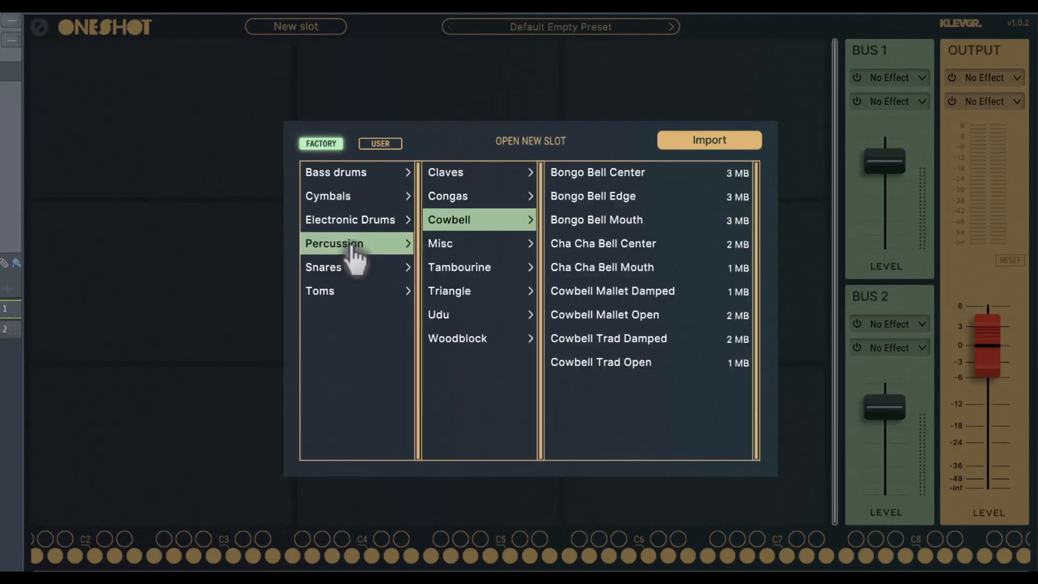
{"action": "left_click", "coordinate": [336, 271]}
{"action": "left_click", "coordinate": [334, 292]}
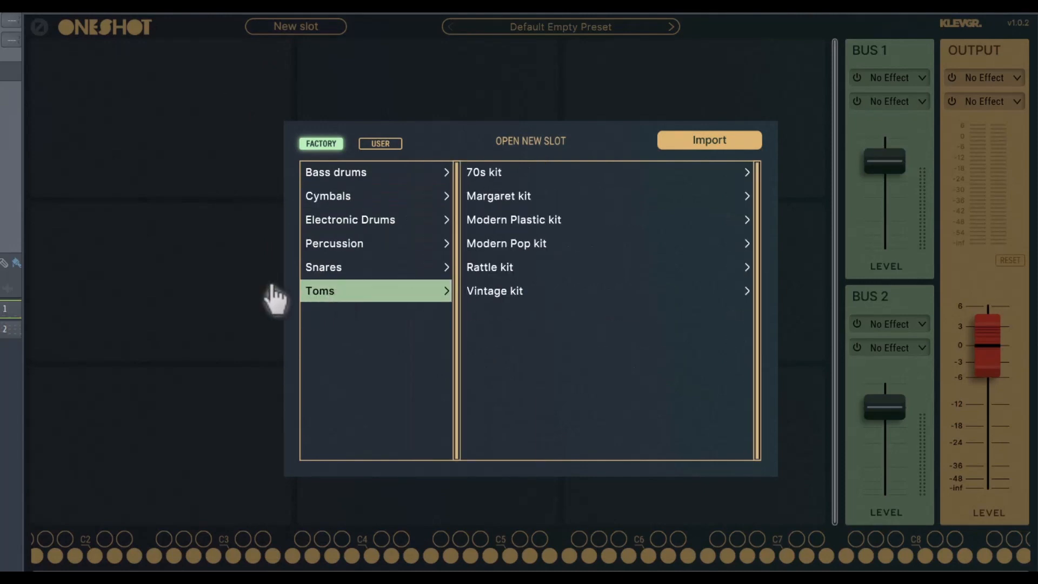
Load BD1 - 1 rebound (60s) from the 60s kit bass drums into the new slot
{"action": "left_click", "coordinate": [335, 175]}
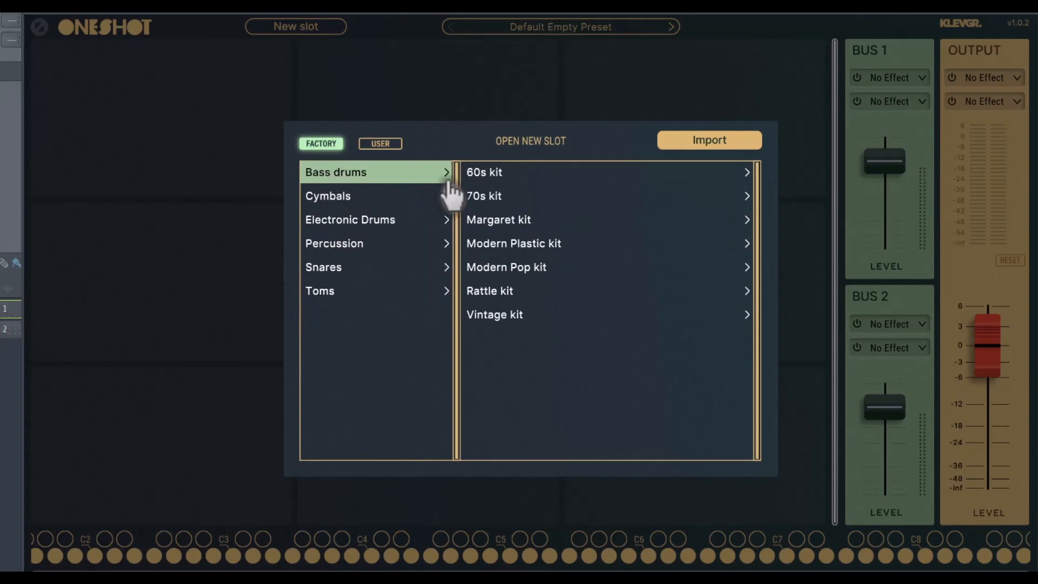
{"action": "left_click", "coordinate": [490, 175]}
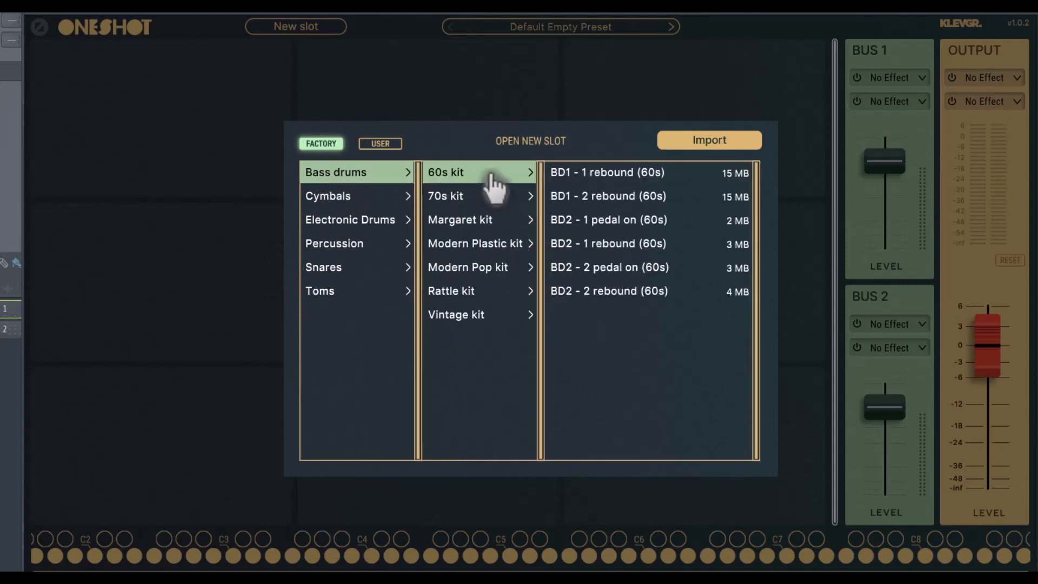
{"action": "left_click", "coordinate": [603, 172]}
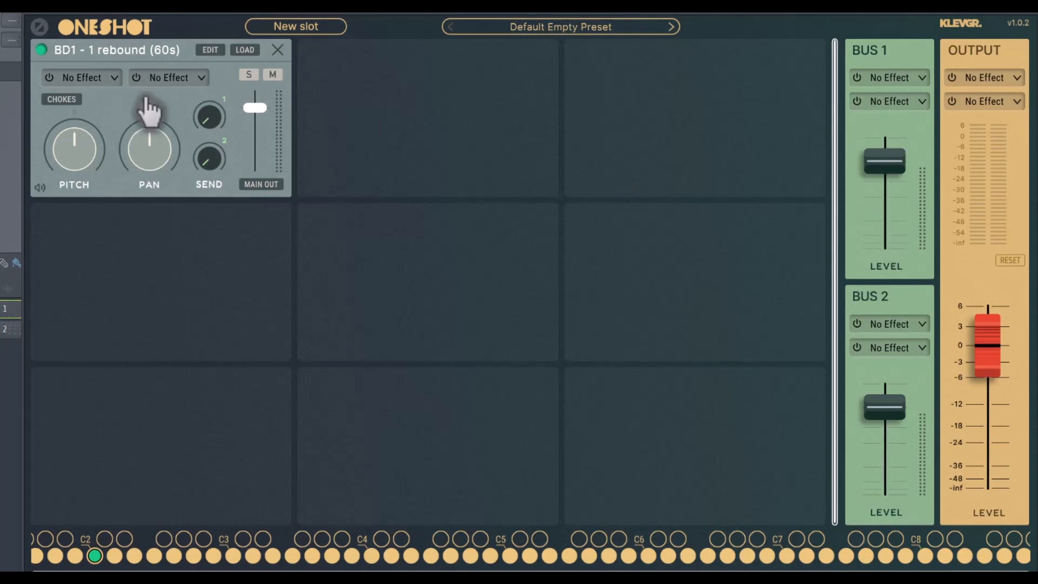
Add a second slot with the SD - 1 (60s) snare from the 60s kit
{"action": "left_click", "coordinate": [301, 30]}
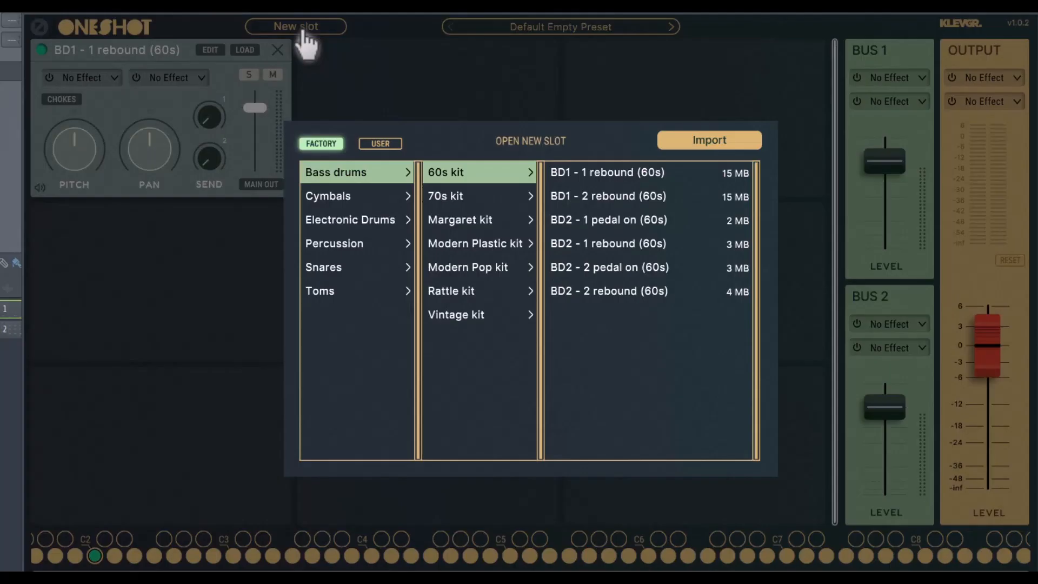
{"action": "left_click", "coordinate": [331, 267]}
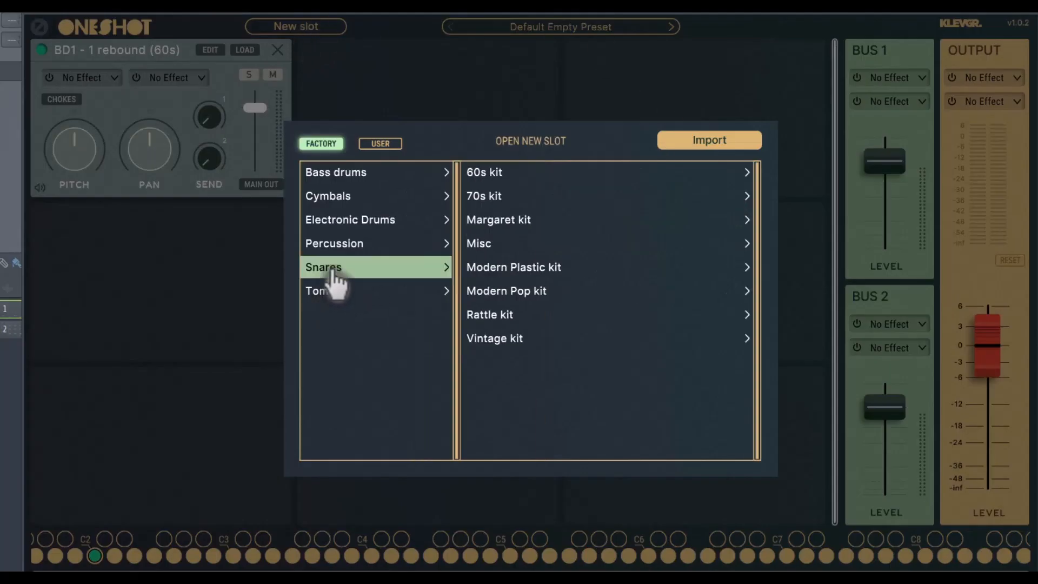
{"action": "left_click", "coordinate": [493, 172]}
{"action": "left_click", "coordinate": [581, 173]}
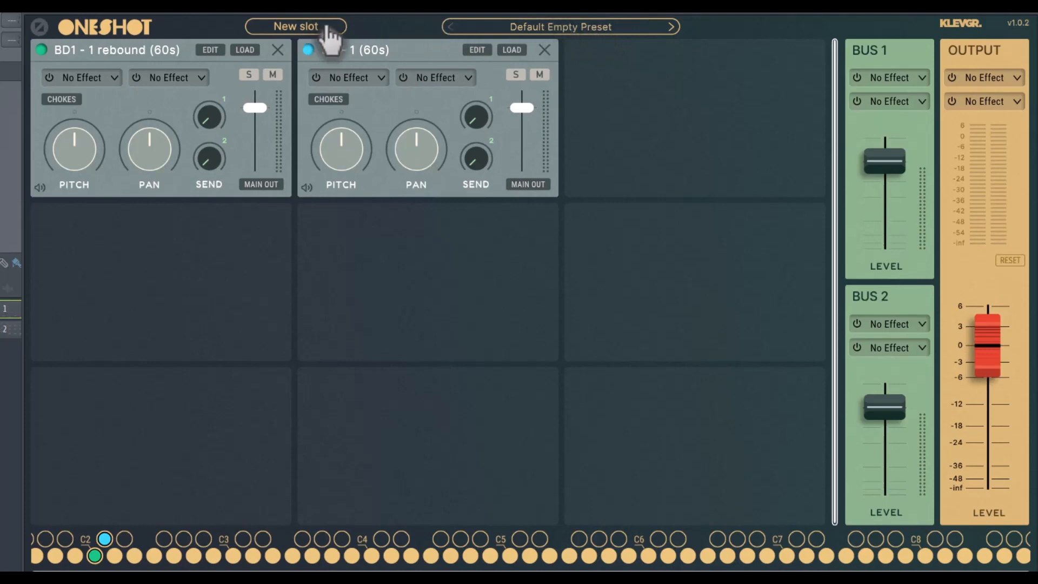
Browse the presets in each category from Standard Acoustic to User Presets, and close the preset browser
{"action": "left_click", "coordinate": [543, 29]}
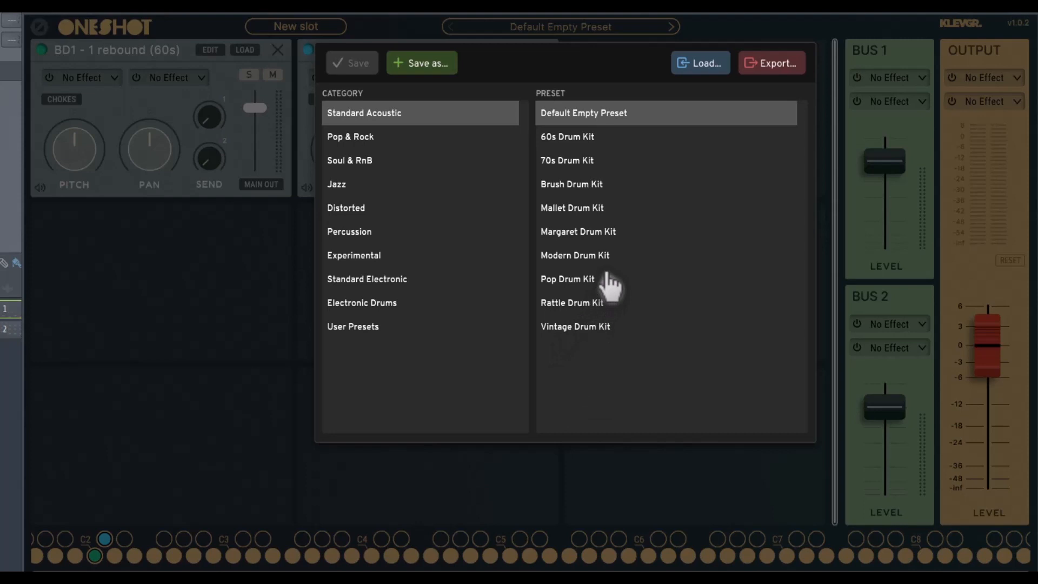
{"action": "left_click", "coordinate": [361, 146]}
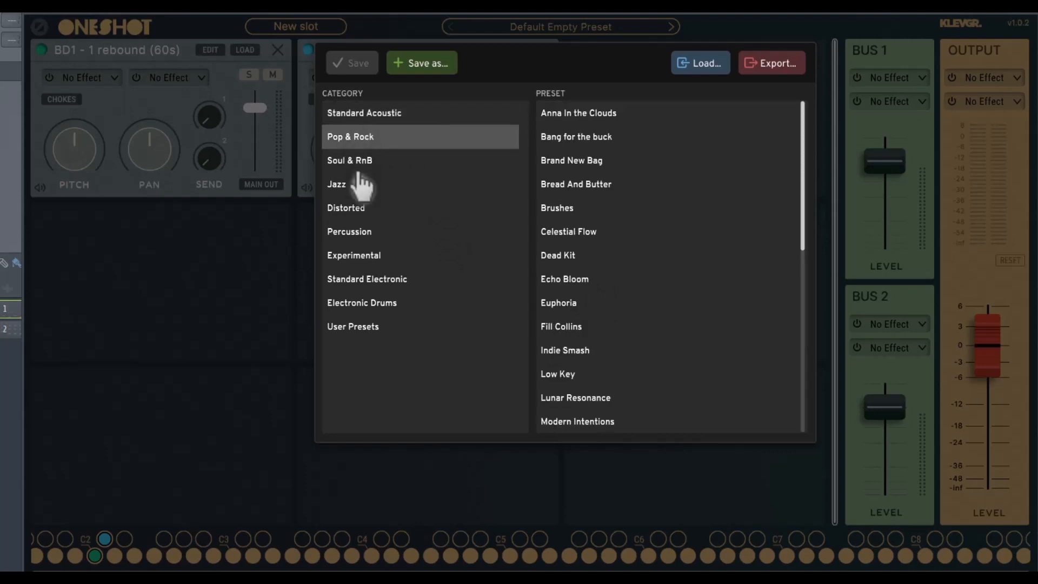
{"action": "left_click", "coordinate": [351, 162]}
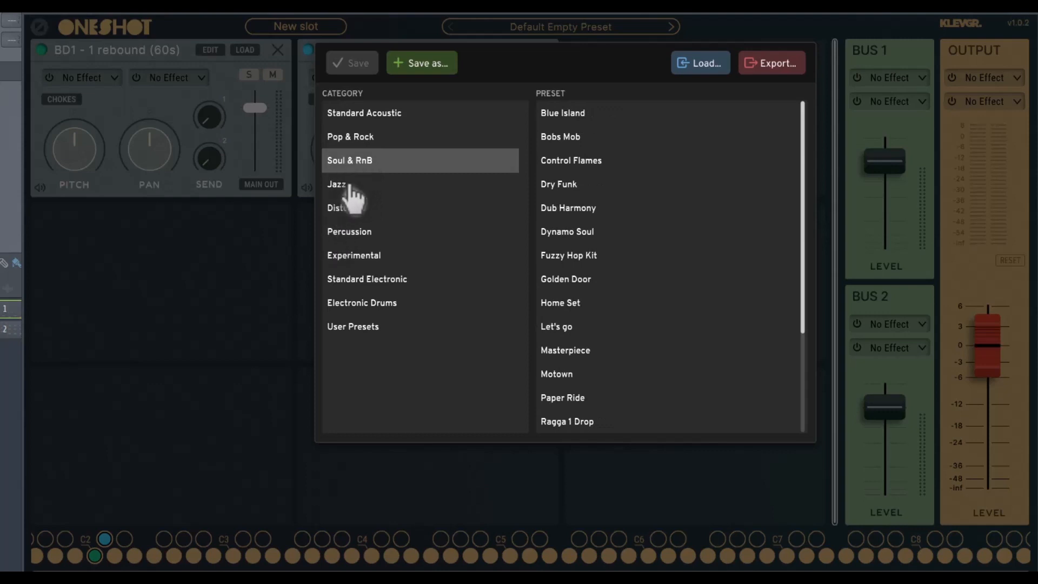
{"action": "left_click", "coordinate": [350, 189]}
{"action": "left_click", "coordinate": [381, 211]}
{"action": "left_click", "coordinate": [387, 234]}
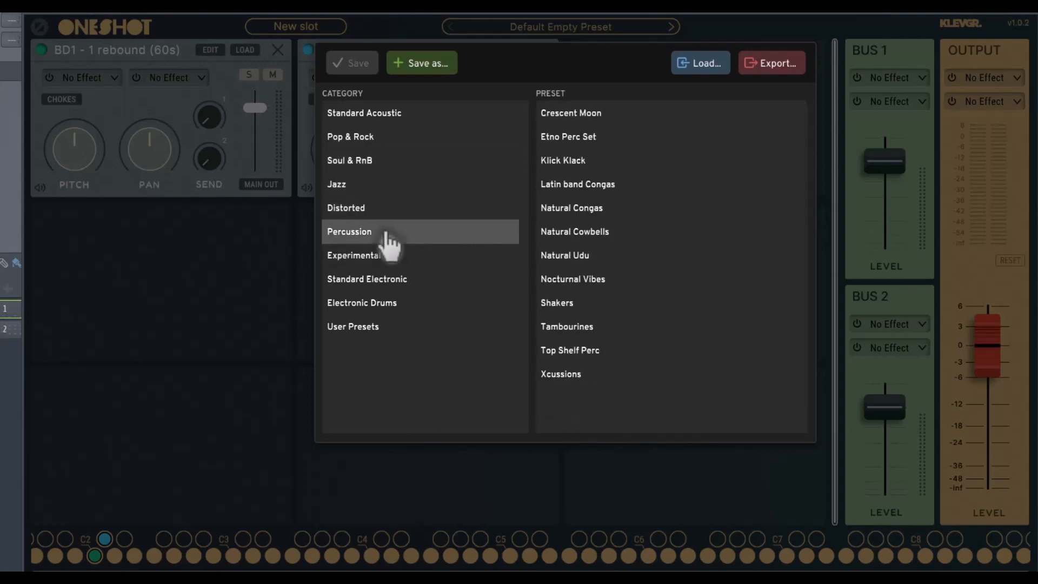
{"action": "left_click", "coordinate": [390, 259]}
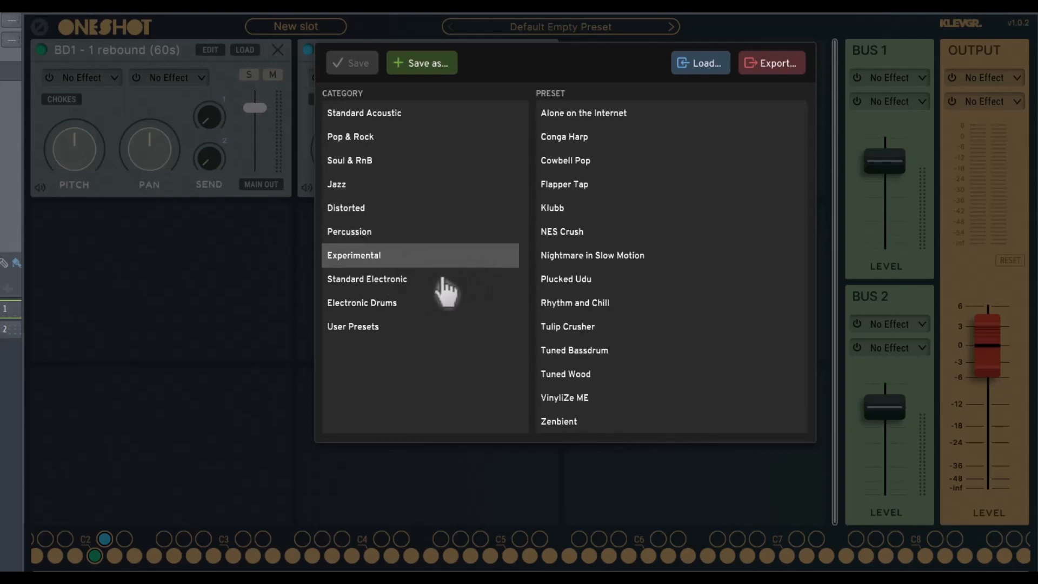
{"action": "left_click", "coordinate": [404, 285]}
{"action": "left_click", "coordinate": [393, 305]}
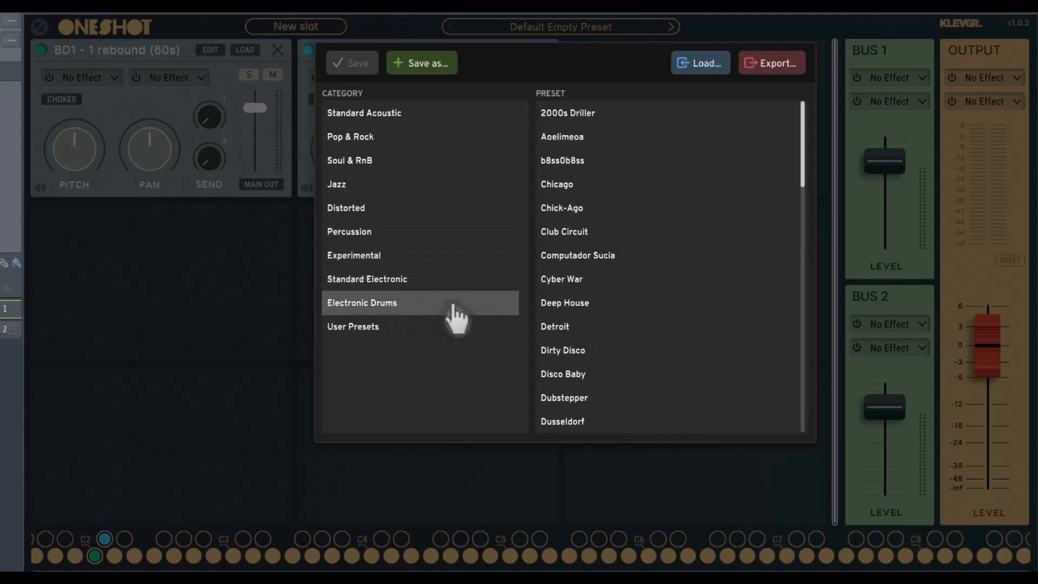
{"action": "left_click", "coordinate": [372, 338]}
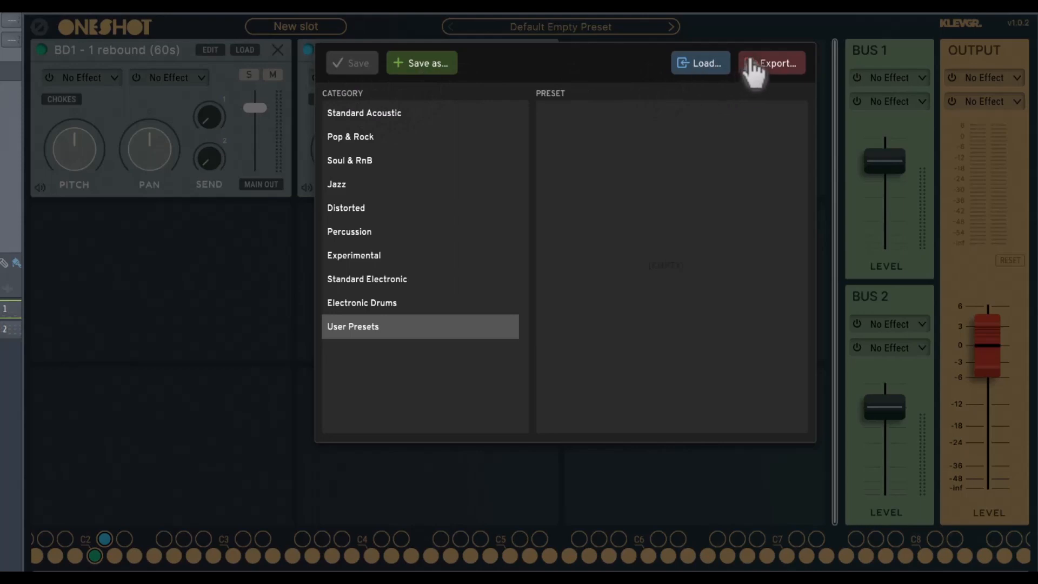
{"action": "left_click", "coordinate": [619, 27]}
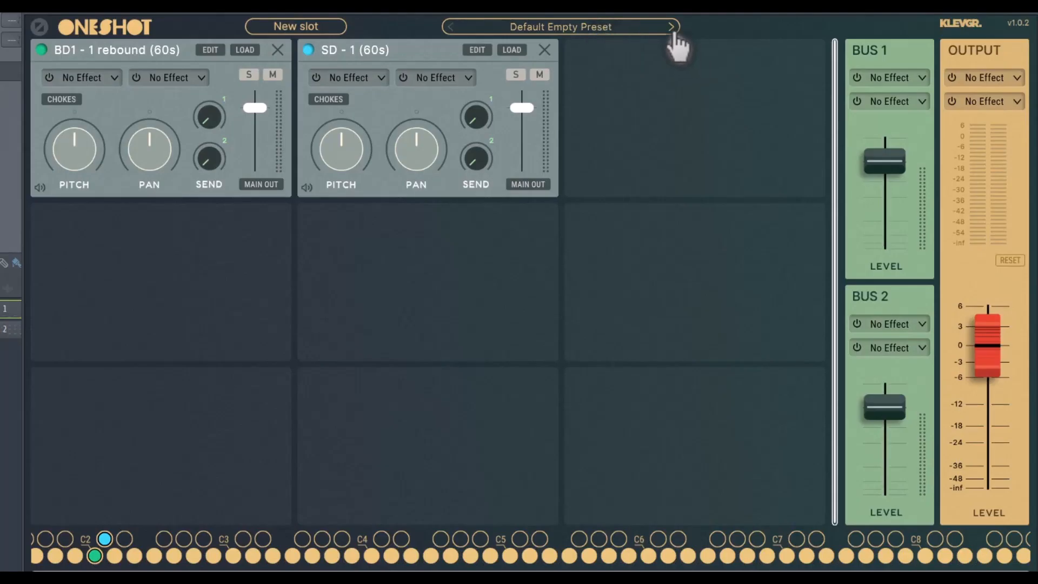
Step forward through the 60s Drum Kit and 70s Drum Kit presets and back to Default Empty Preset
{"action": "left_click", "coordinate": [672, 28]}
{"action": "left_click", "coordinate": [672, 28]}
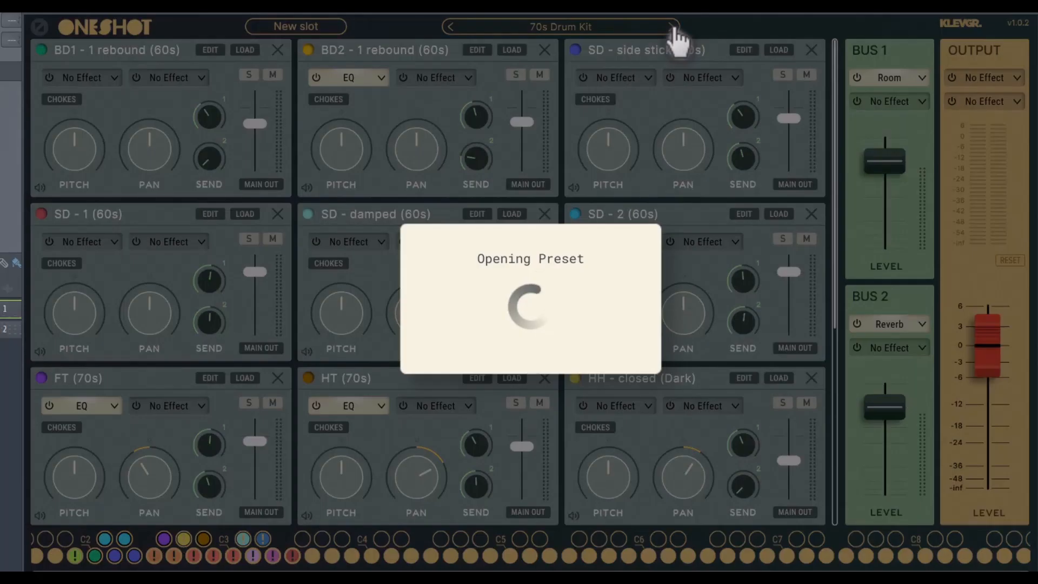
{"action": "left_click", "coordinate": [448, 28]}
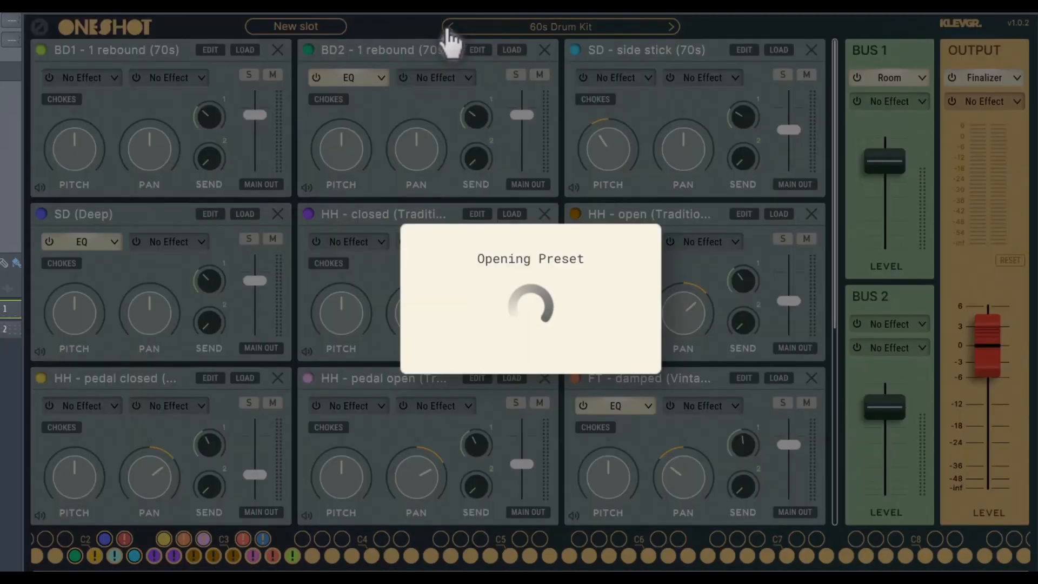
{"action": "left_click", "coordinate": [448, 28]}
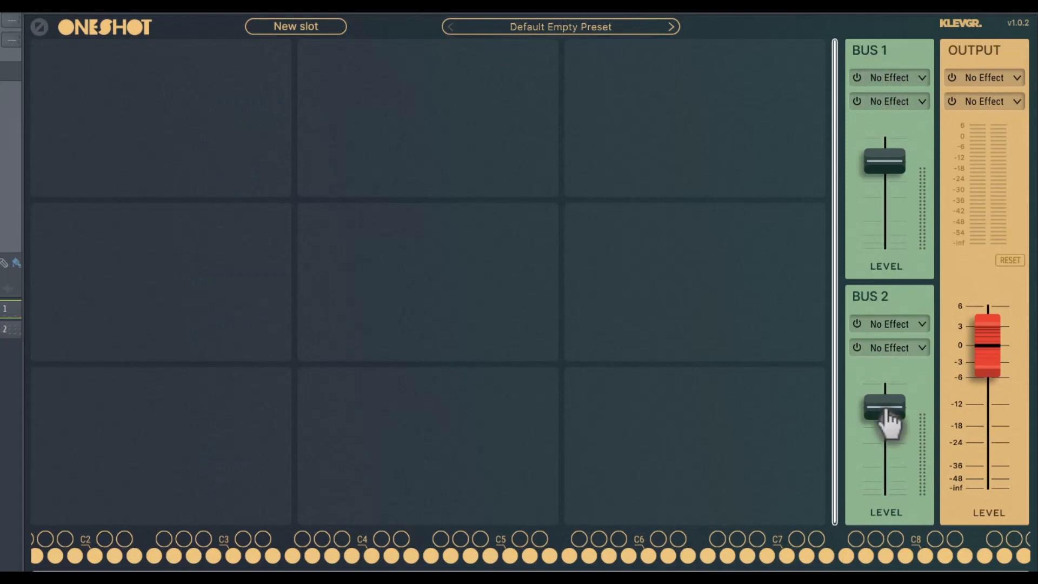
Add an EQ to Bus 1's first effect slot, switch it off and on again, and close its editor
{"action": "left_click", "coordinate": [922, 79]}
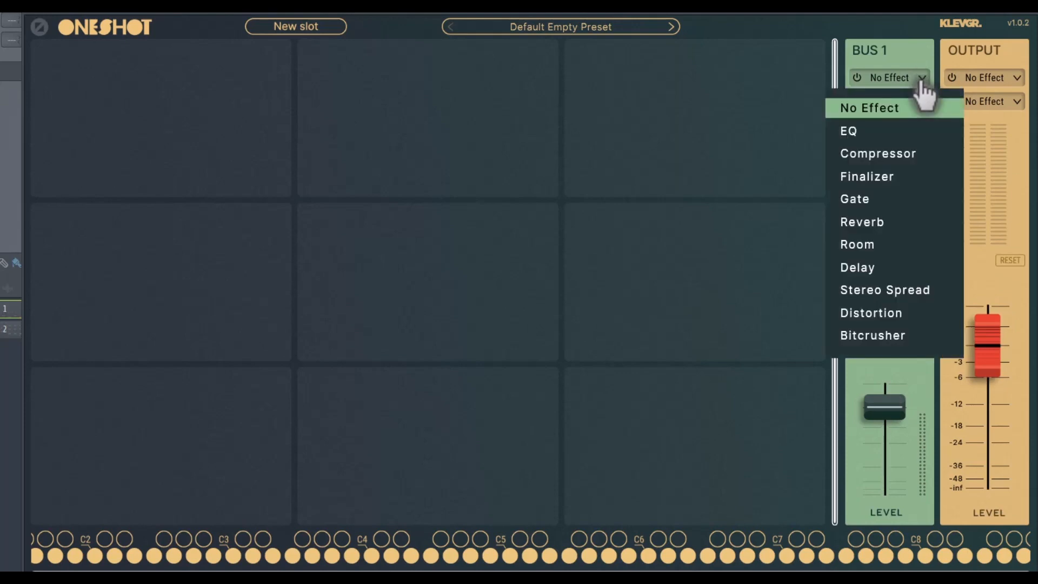
{"action": "left_click", "coordinate": [850, 132]}
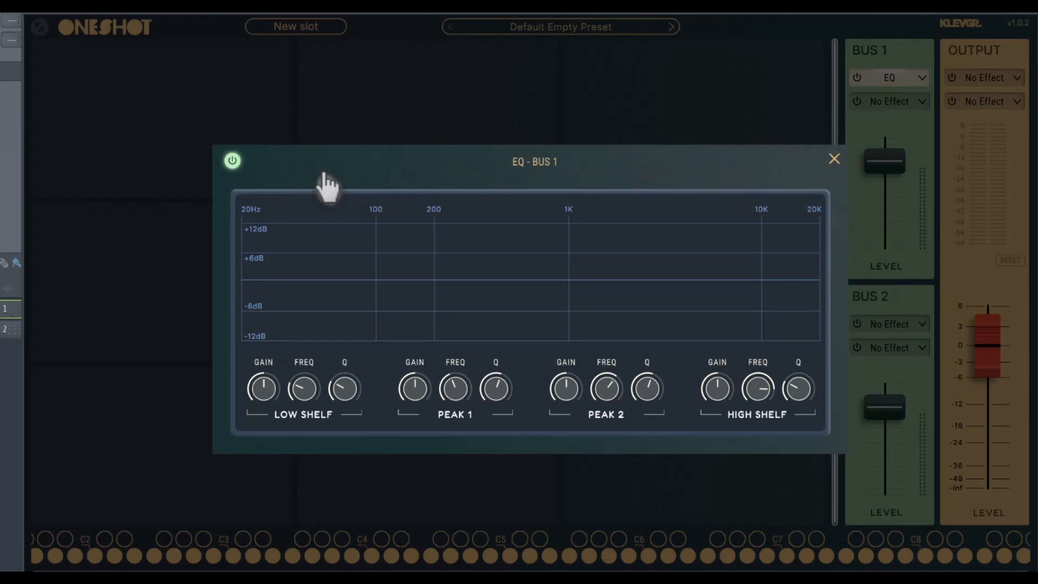
{"action": "left_click", "coordinate": [232, 160]}
{"action": "left_click", "coordinate": [232, 160]}
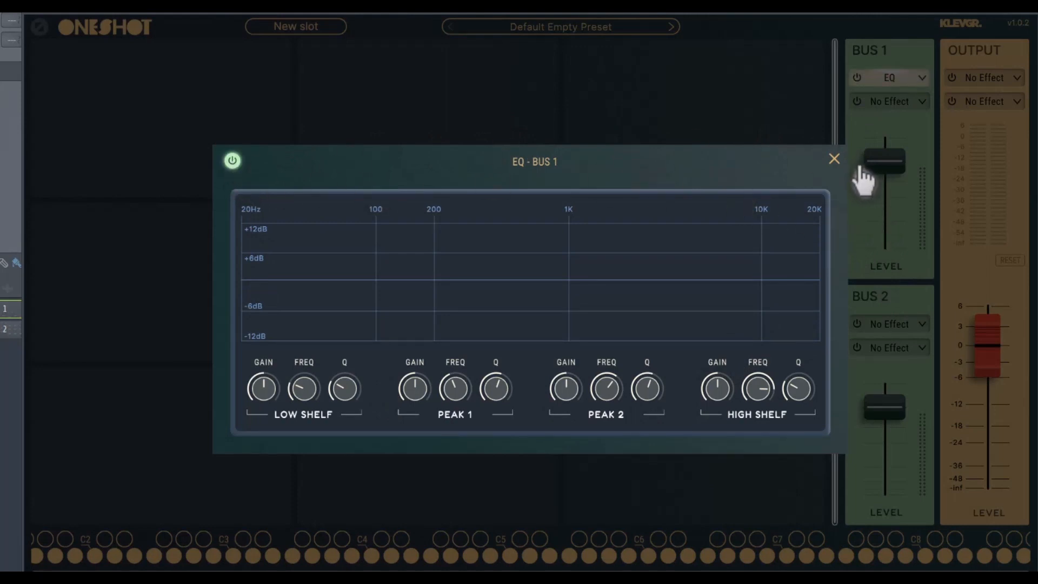
{"action": "left_click", "coordinate": [834, 159]}
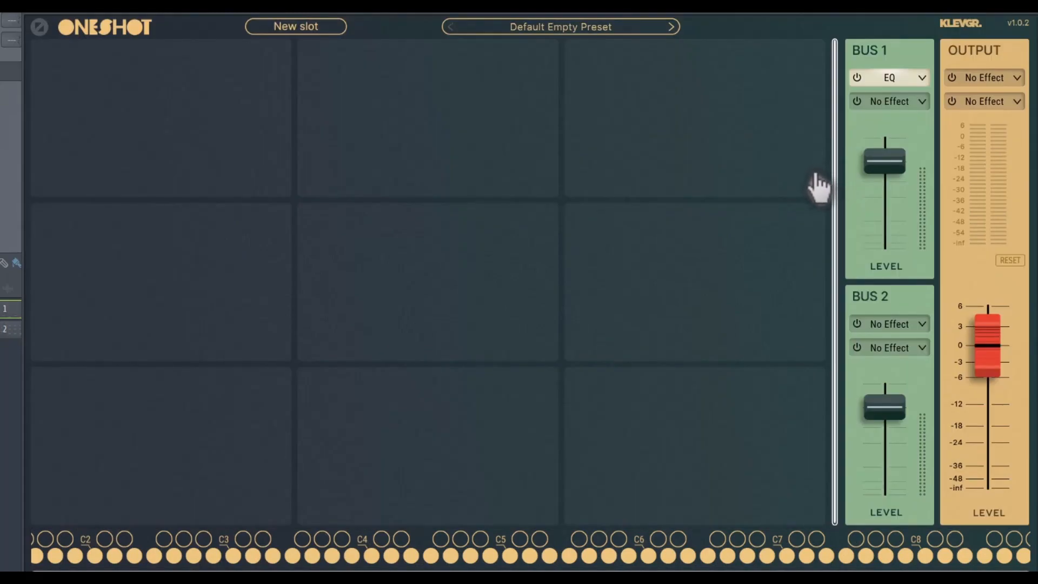
In the Bus 1 EQ, boost the low shelf by about 5 dB and cut Peak 1 by about 4 dB near 1 kHz
{"action": "left_click", "coordinate": [882, 86]}
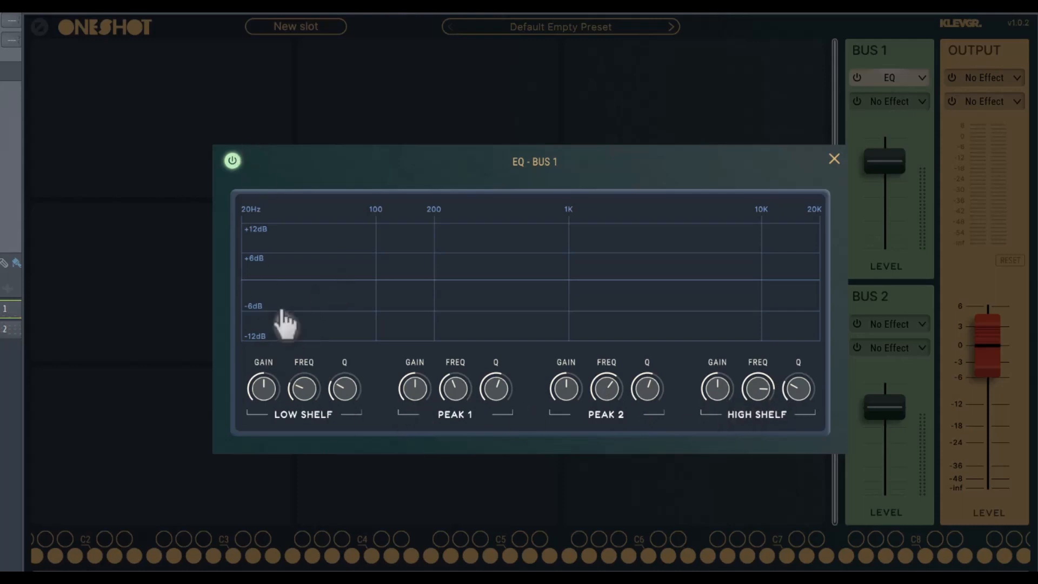
{"action": "left_click_drag", "start_coordinate": [272, 403], "coordinate": [267, 378]}
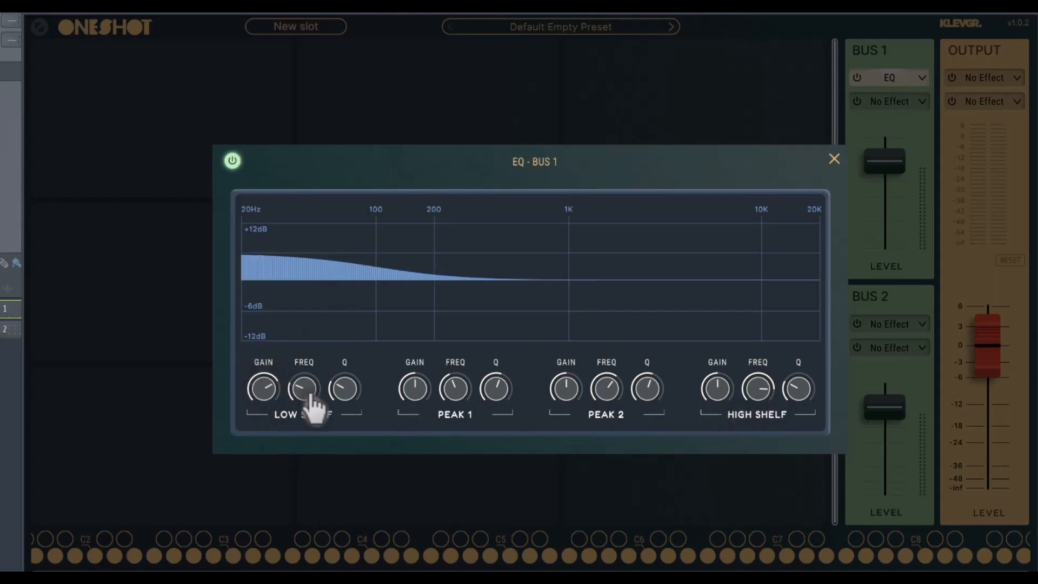
{"action": "left_click_drag", "start_coordinate": [313, 408], "coordinate": [346, 411]}
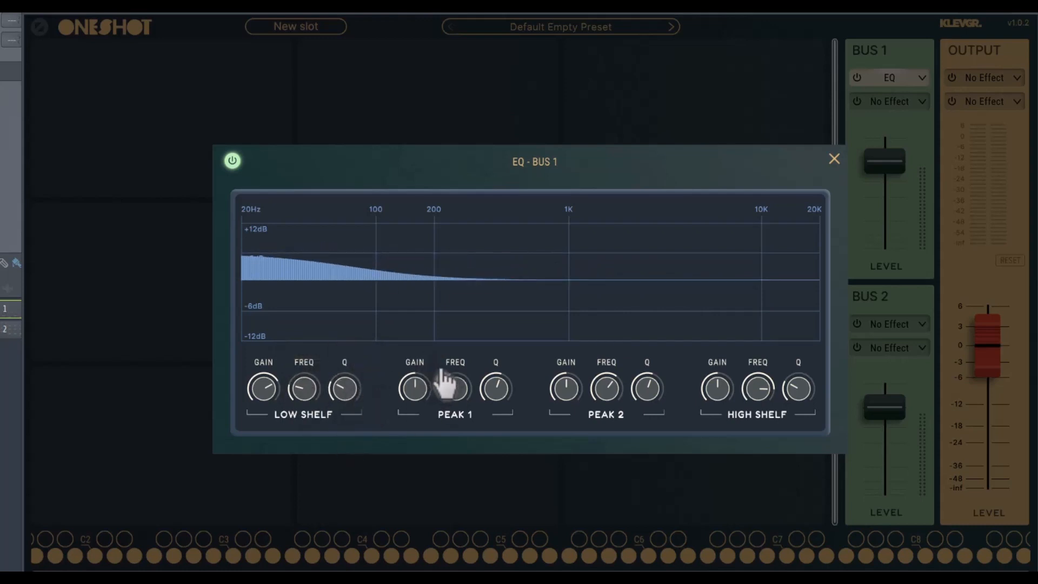
{"action": "left_click_drag", "start_coordinate": [423, 409], "coordinate": [433, 430]}
{"action": "left_click_drag", "start_coordinate": [455, 389], "coordinate": [500, 392]}
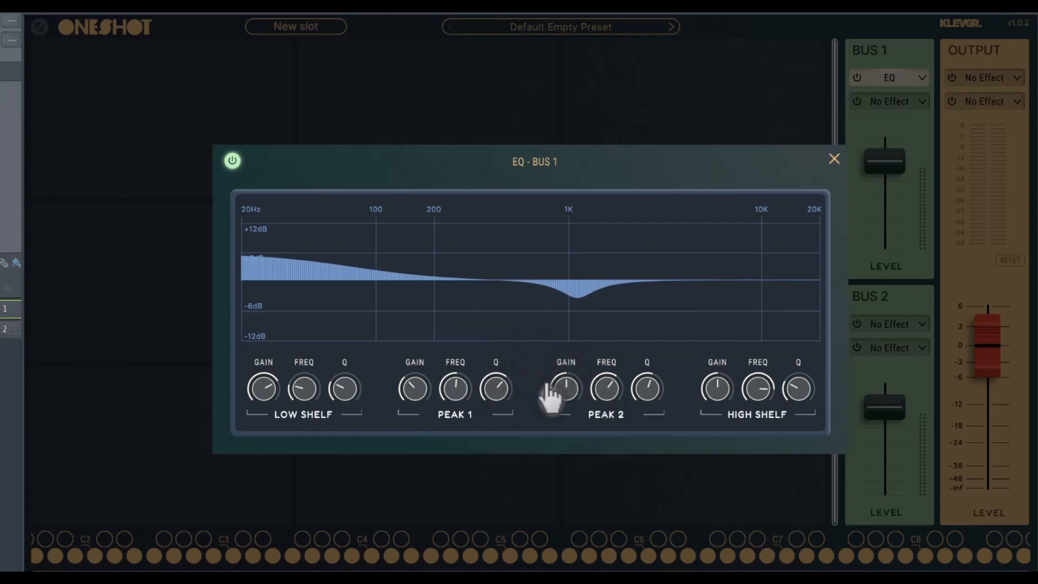
{"action": "left_click", "coordinate": [833, 162]}
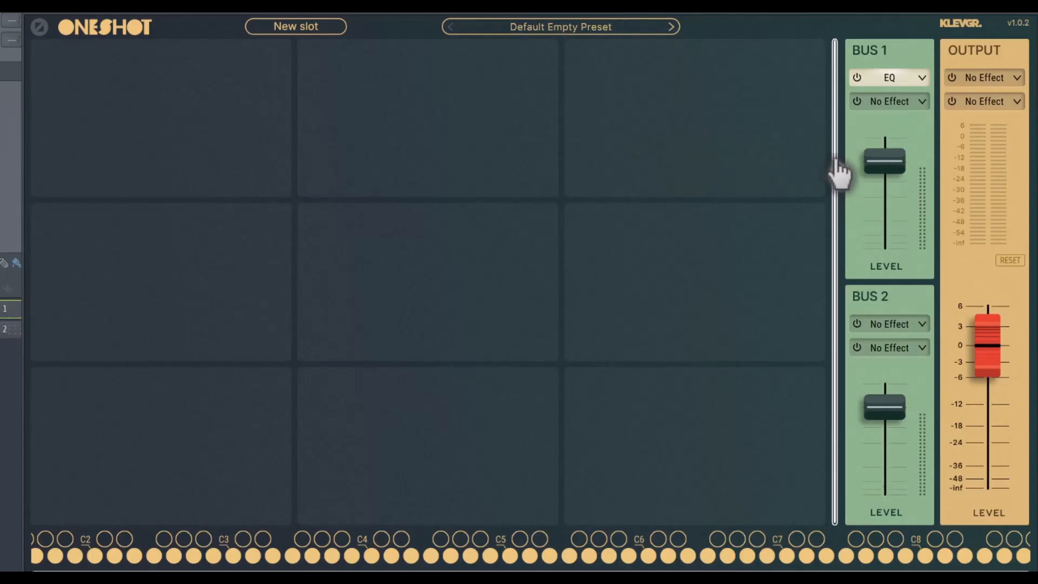
Clear the EQ from Bus 1's first effect slot and load a Reverb there instead
{"action": "left_click", "coordinate": [922, 80]}
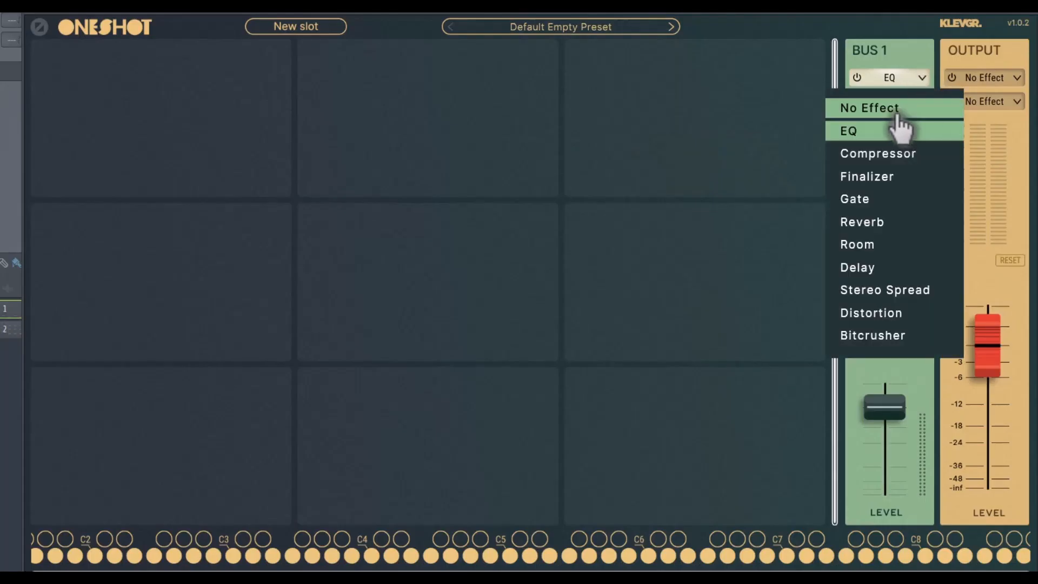
{"action": "left_click", "coordinate": [919, 109]}
{"action": "left_click", "coordinate": [922, 100]}
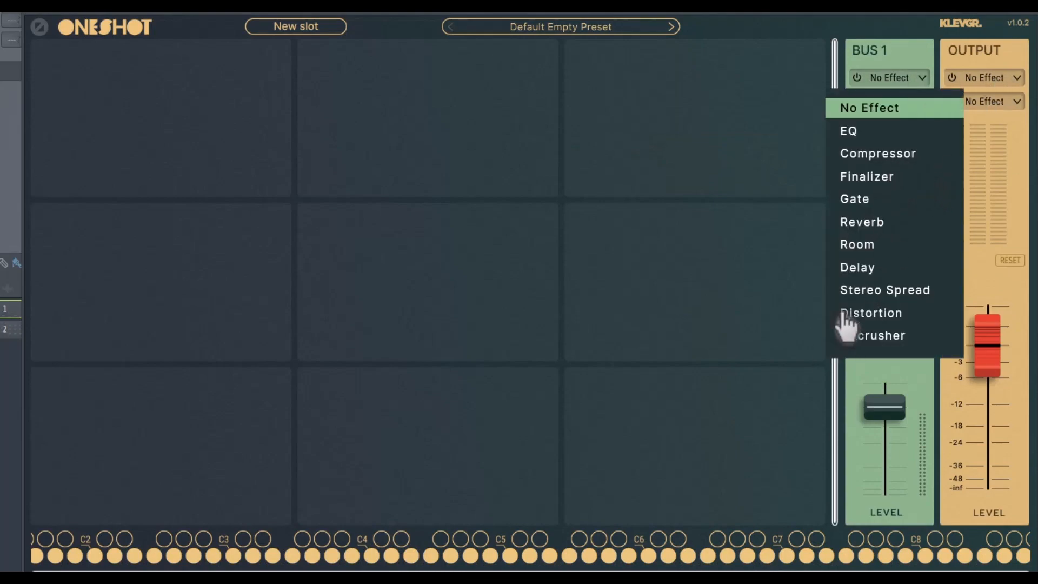
{"action": "left_click", "coordinate": [887, 222]}
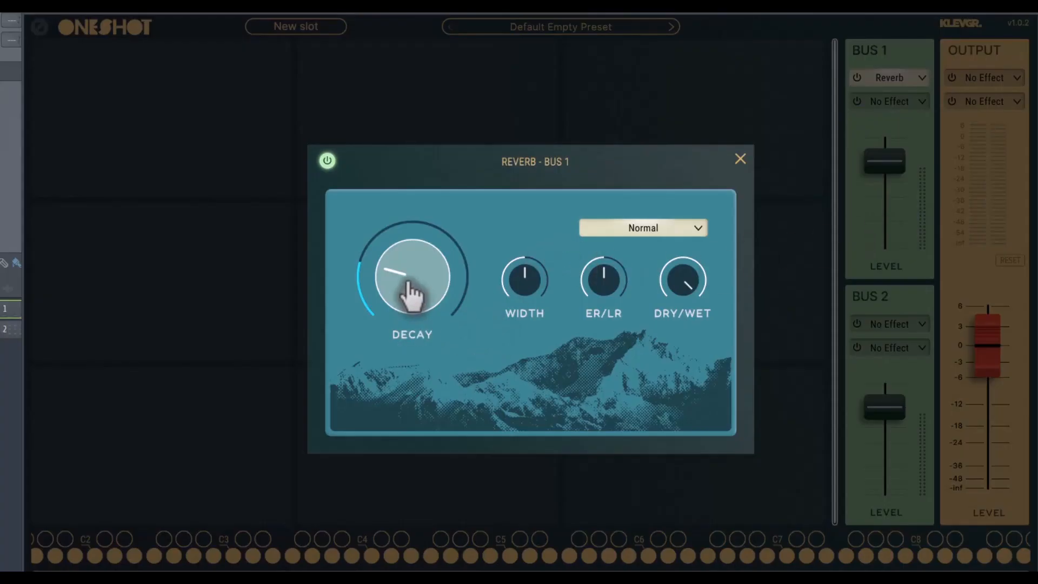
Set the Bus 1 Reverb's decay to 100 ms and width to minimum, lower ER/LR and dry/wet, and keep the Normal type
{"action": "left_click_drag", "start_coordinate": [412, 290], "coordinate": [405, 394]}
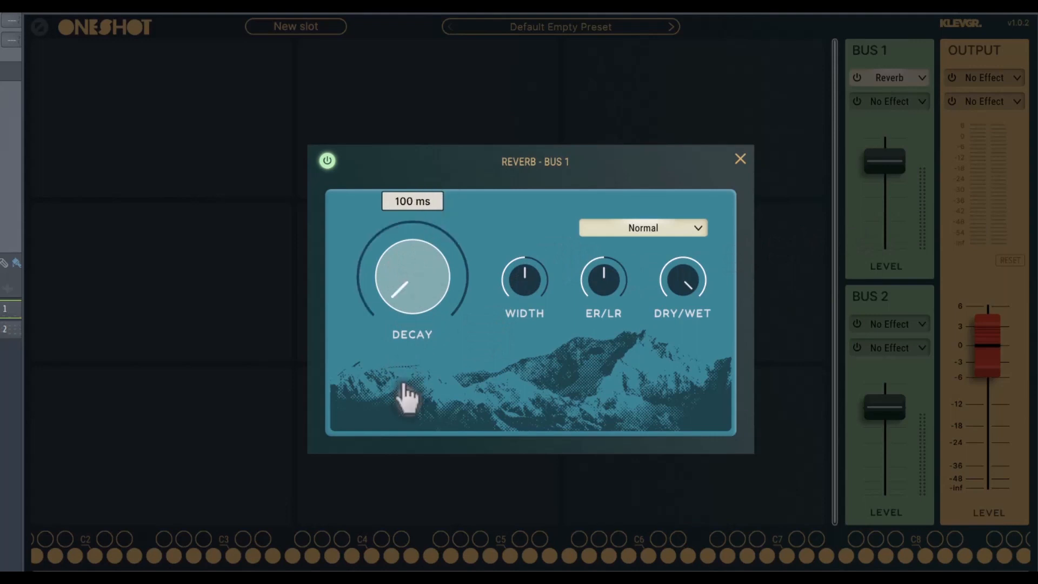
{"action": "left_click_drag", "start_coordinate": [528, 282], "coordinate": [531, 394]}
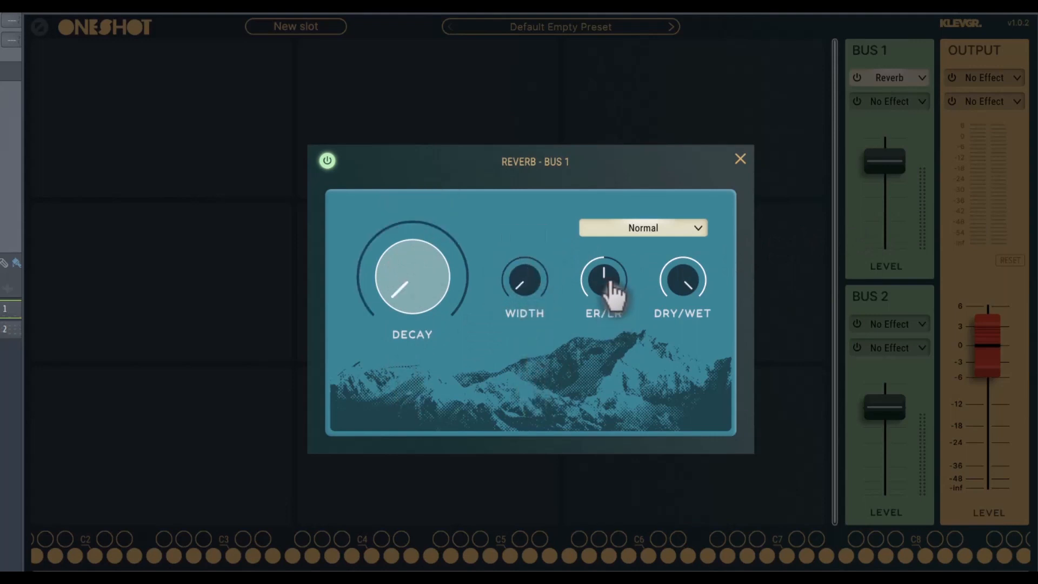
{"action": "left_click_drag", "start_coordinate": [603, 306], "coordinate": [611, 333]}
{"action": "left_click_drag", "start_coordinate": [688, 278], "coordinate": [703, 238]}
{"action": "left_click", "coordinate": [700, 230]}
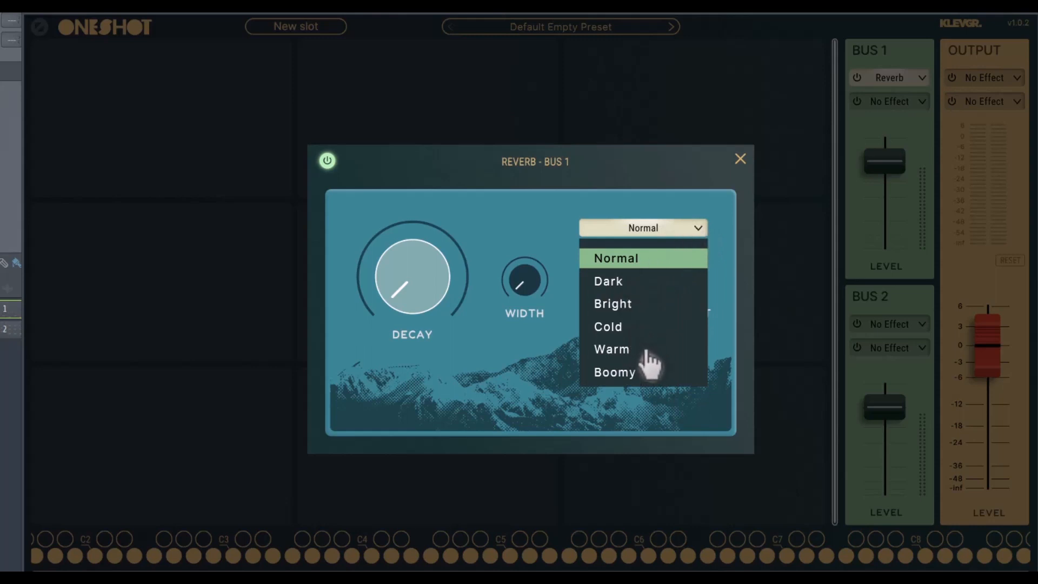
{"action": "left_click", "coordinate": [630, 410]}
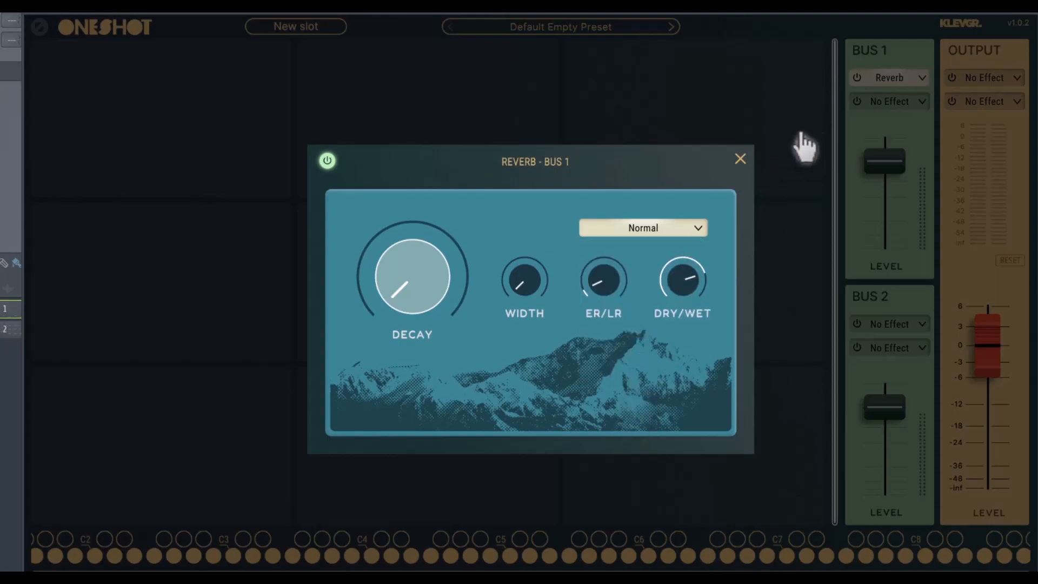
{"action": "left_click", "coordinate": [799, 143]}
Add a Room effect to Bus 1's second effect slot and lower the Bus 1 level
{"action": "left_click", "coordinate": [912, 102]}
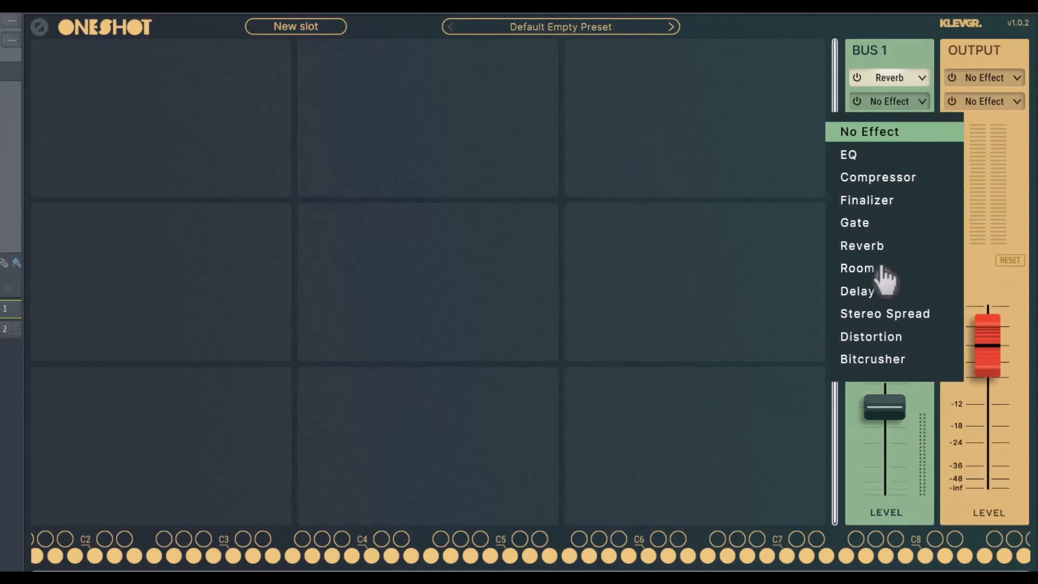
{"action": "left_click", "coordinate": [873, 268]}
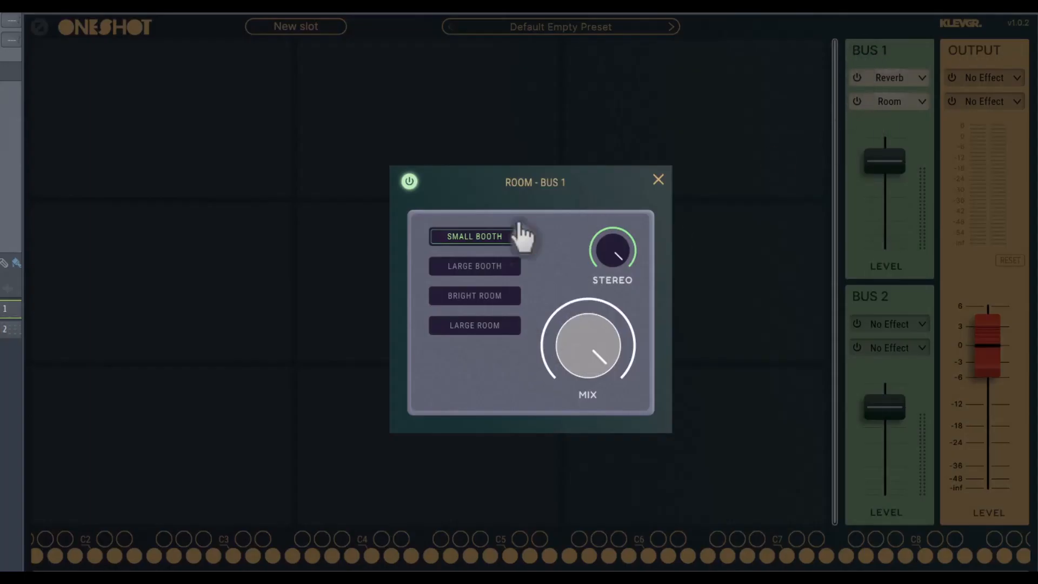
{"action": "left_click", "coordinate": [657, 181]}
{"action": "left_click_drag", "start_coordinate": [883, 171], "coordinate": [879, 233]}
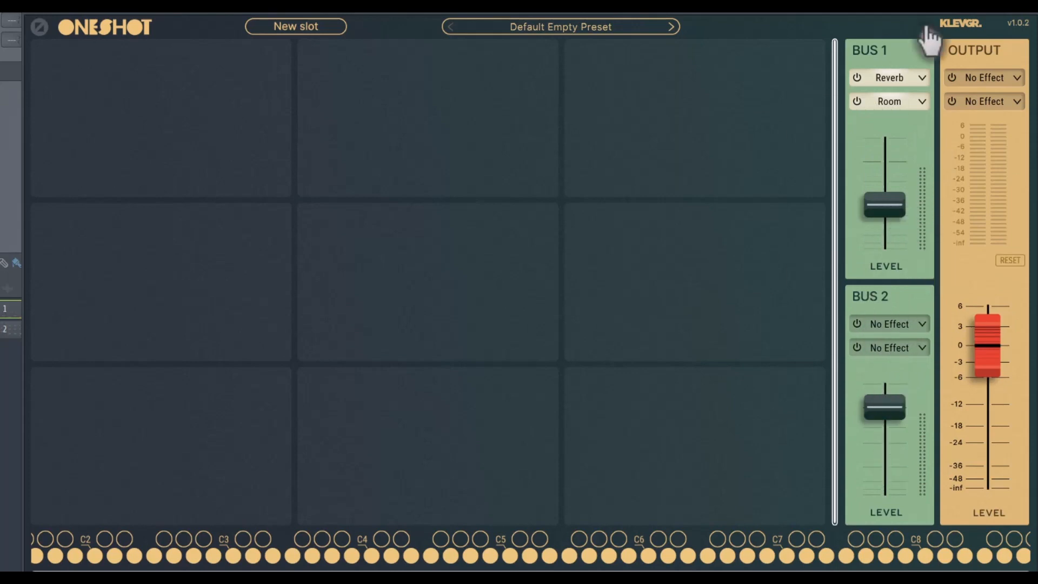
Add a Compressor to the Output's first effect slot, reducing its threshold to about -25 dB and its output gain
{"action": "left_click", "coordinate": [1015, 81]}
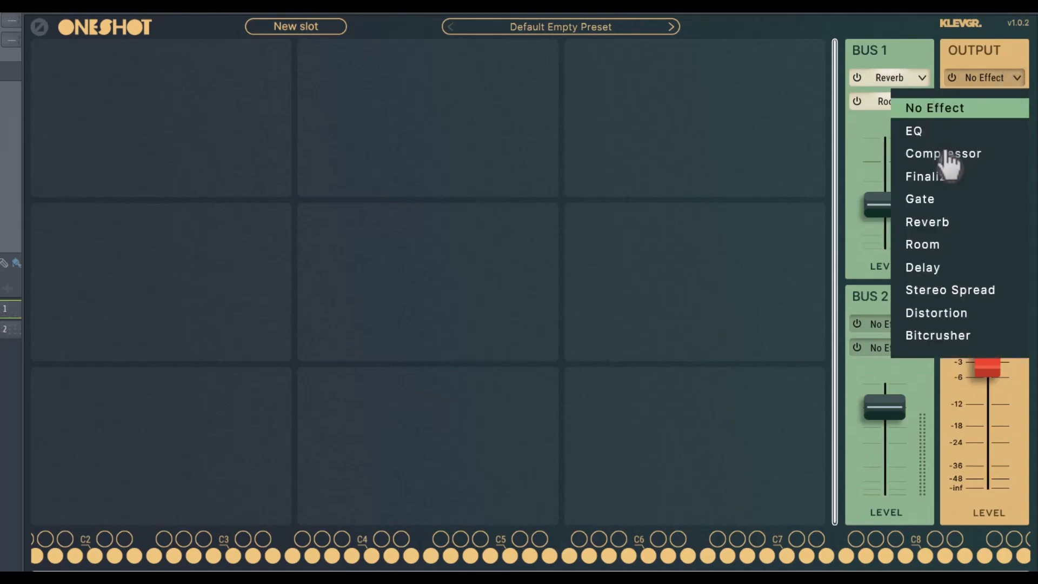
{"action": "left_click", "coordinate": [957, 152]}
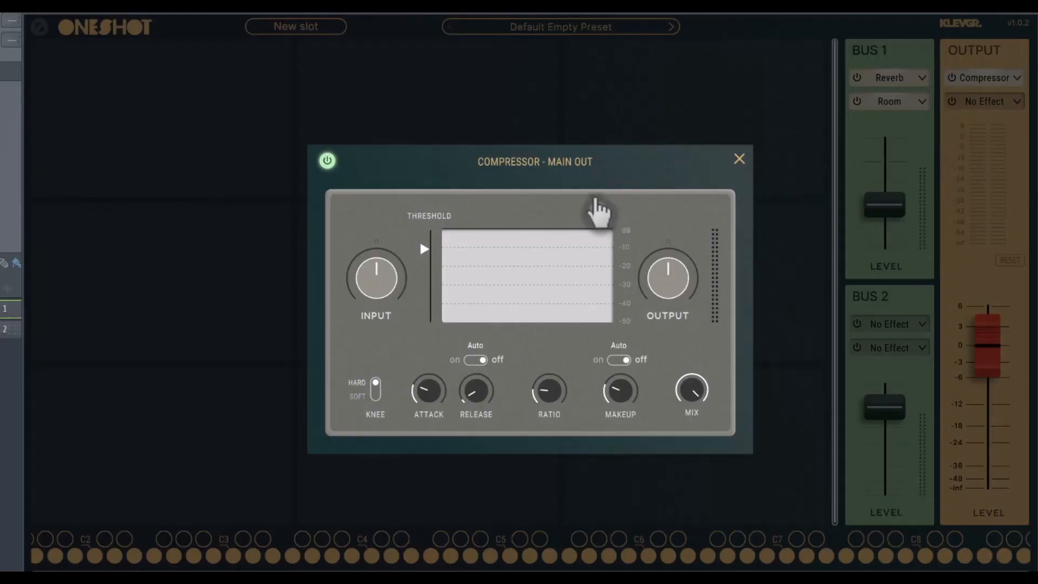
{"action": "mouse_move", "coordinate": [382, 287]}
{"action": "left_mouse_down"}
{"action": "mouse_move", "coordinate": [387, 265]}
{"action": "mouse_move", "coordinate": [431, 274]}
{"action": "left_mouse_up"}
{"action": "mouse_move", "coordinate": [670, 278]}
{"action": "left_mouse_down"}
{"action": "mouse_move", "coordinate": [669, 289]}
{"action": "mouse_move", "coordinate": [667, 278]}
{"action": "left_mouse_up"}
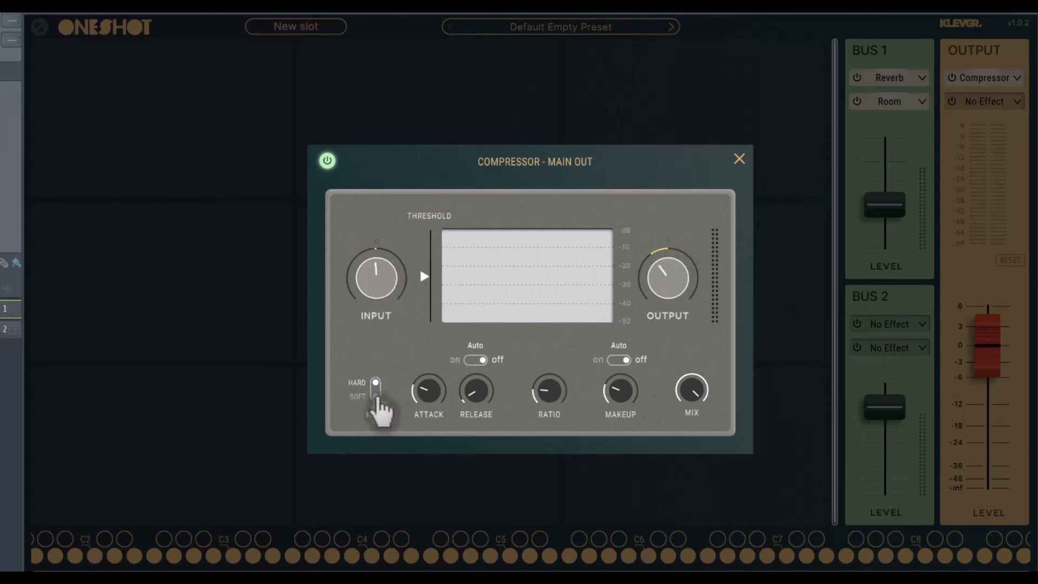
In the Output Compressor, raise attack, release and ratio, enable auto release and auto makeup, and set mix to about halfway
{"action": "left_click_drag", "start_coordinate": [425, 403], "coordinate": [491, 404]}
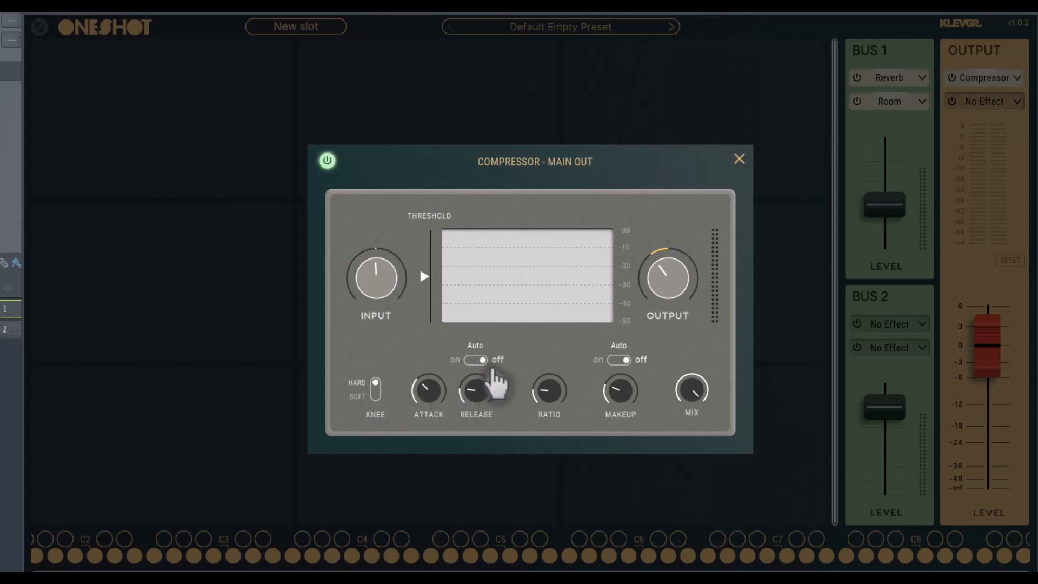
{"action": "left_click", "coordinate": [483, 360]}
{"action": "left_click_drag", "start_coordinate": [551, 393], "coordinate": [559, 359]}
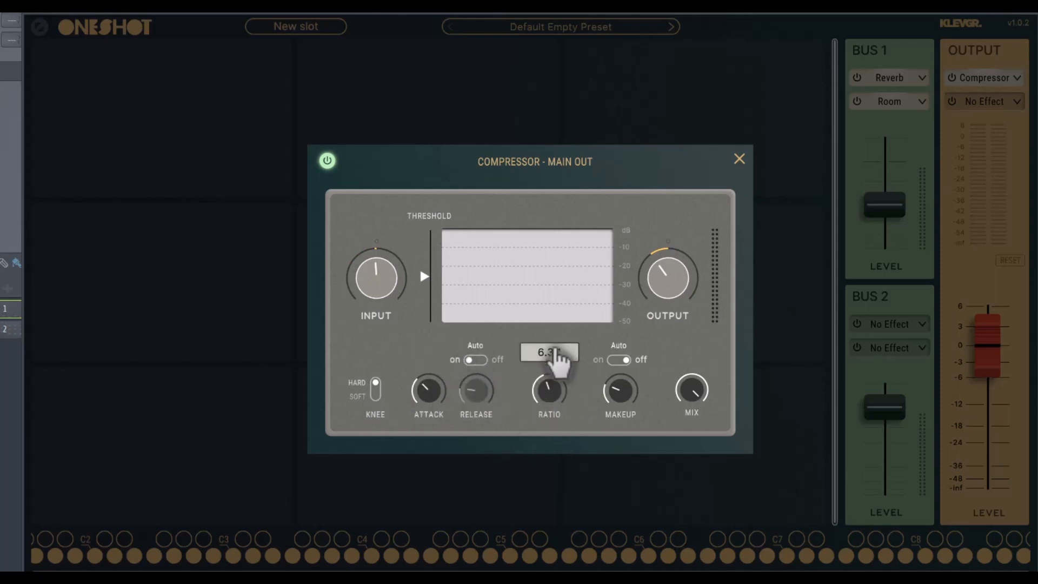
{"action": "left_click_drag", "start_coordinate": [616, 400], "coordinate": [632, 414]}
{"action": "left_click", "coordinate": [614, 360]}
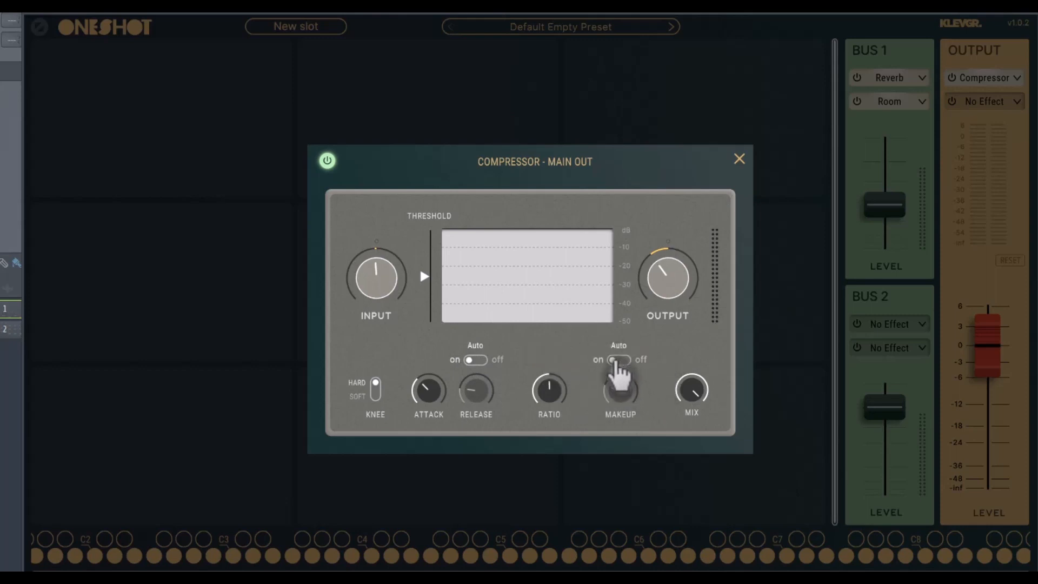
{"action": "left_click_drag", "start_coordinate": [688, 394], "coordinate": [699, 454]}
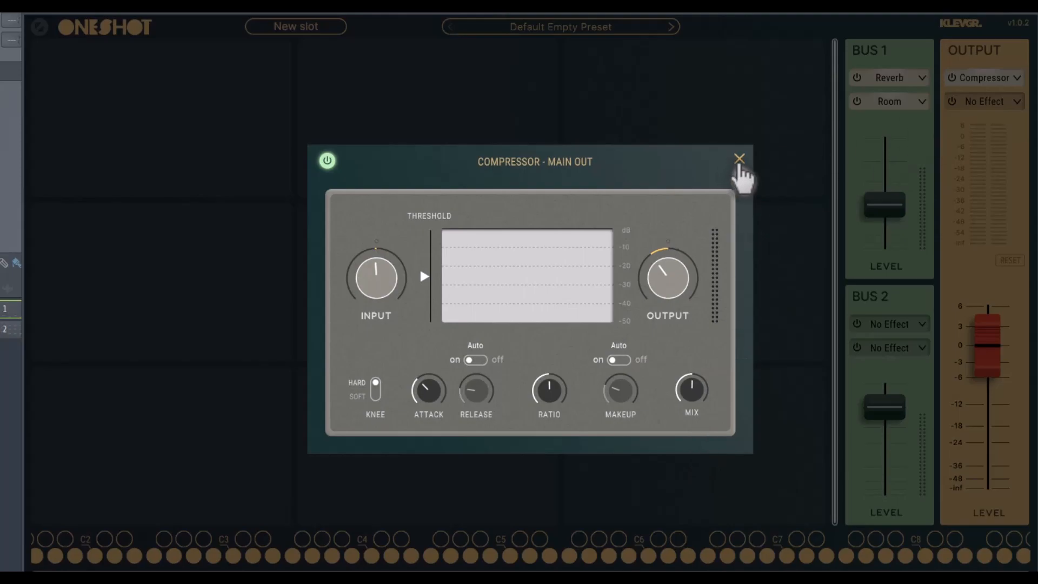
{"action": "left_click", "coordinate": [739, 159]}
Add an EQ to the Output's second effect slot and lower the Output level to about -9 dB
{"action": "left_click", "coordinate": [1014, 101]}
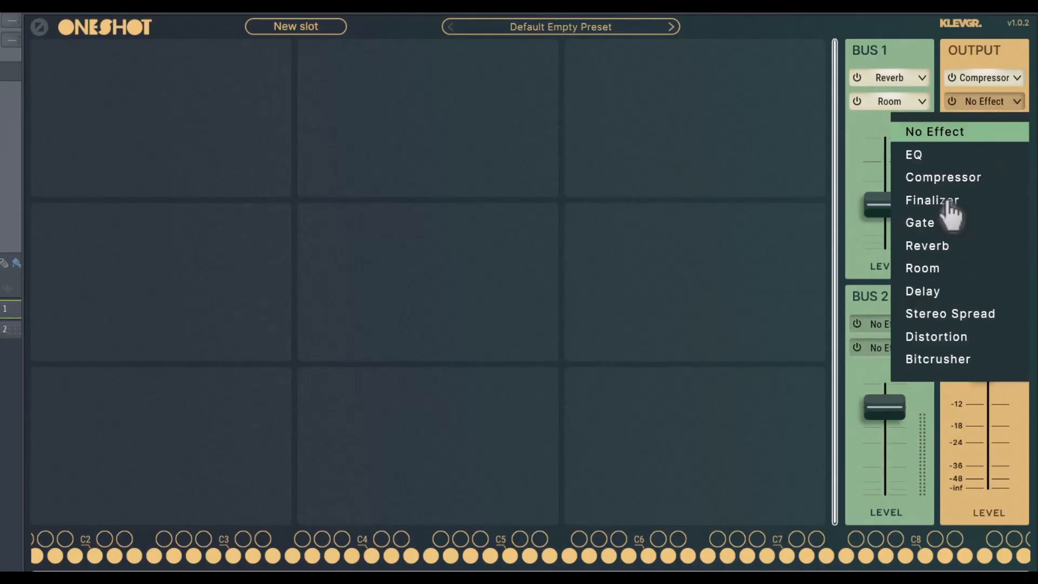
{"action": "left_click", "coordinate": [916, 156]}
{"action": "left_click", "coordinate": [835, 158]}
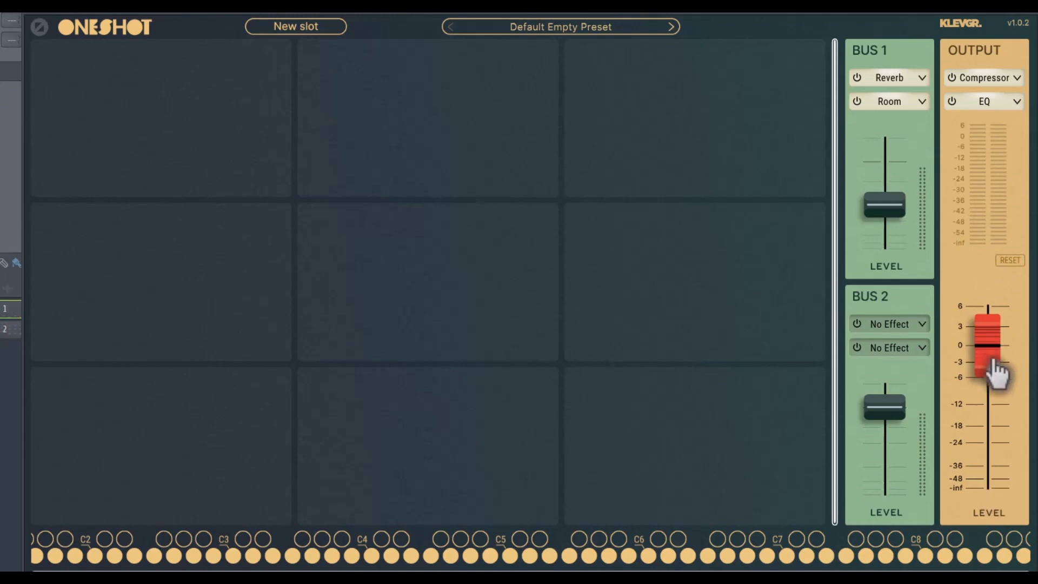
{"action": "left_click_drag", "start_coordinate": [992, 371], "coordinate": [1001, 404]}
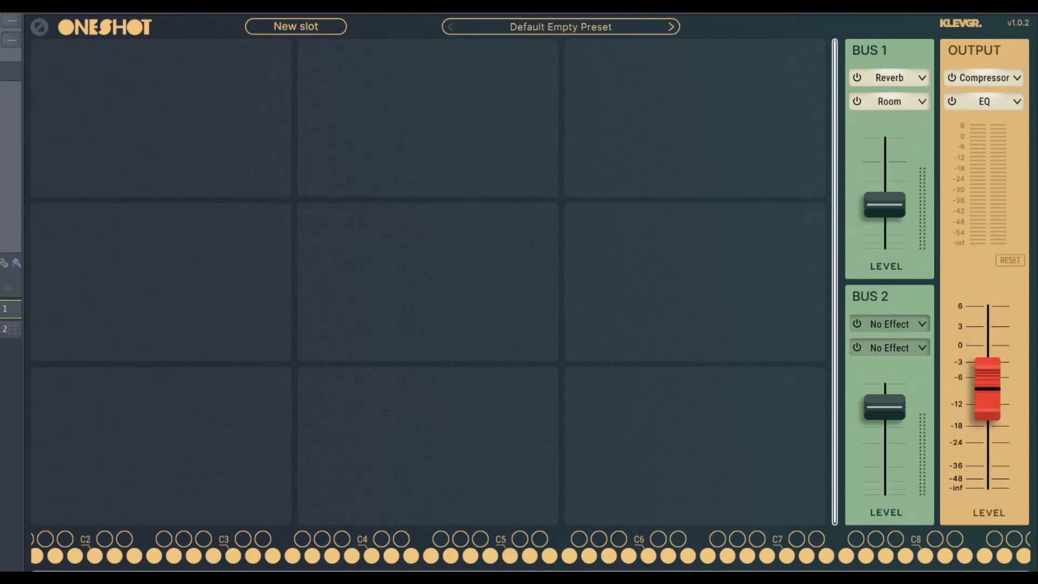
Load the "Bang for the buck" preset from the Pop & Rock category
{"action": "left_click_drag", "start_coordinate": [613, 573], "coordinate": [367, 572]}
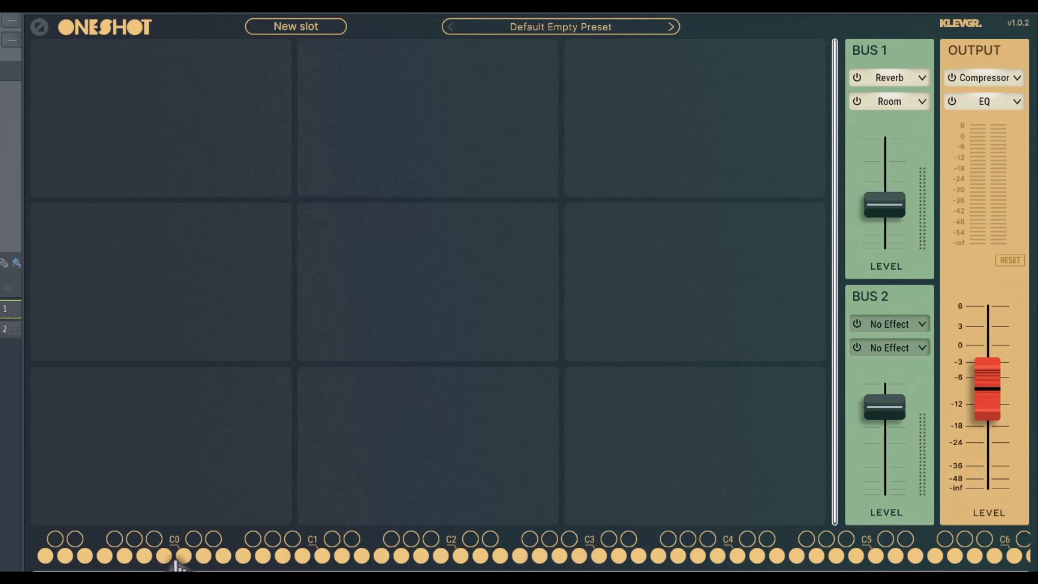
{"action": "left_click", "coordinate": [605, 33]}
{"action": "left_click", "coordinate": [364, 141]}
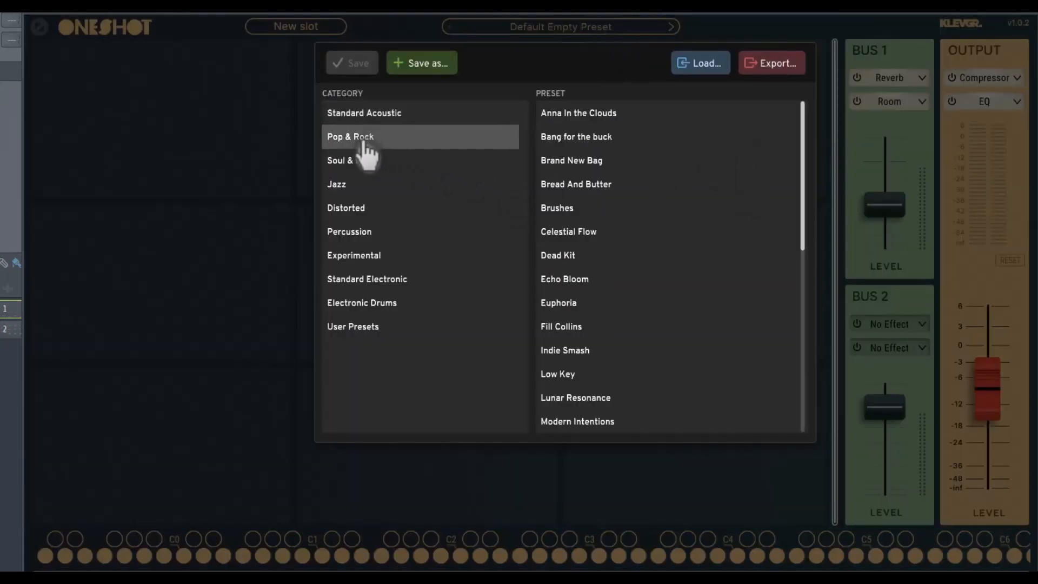
{"action": "left_click", "coordinate": [576, 138]}
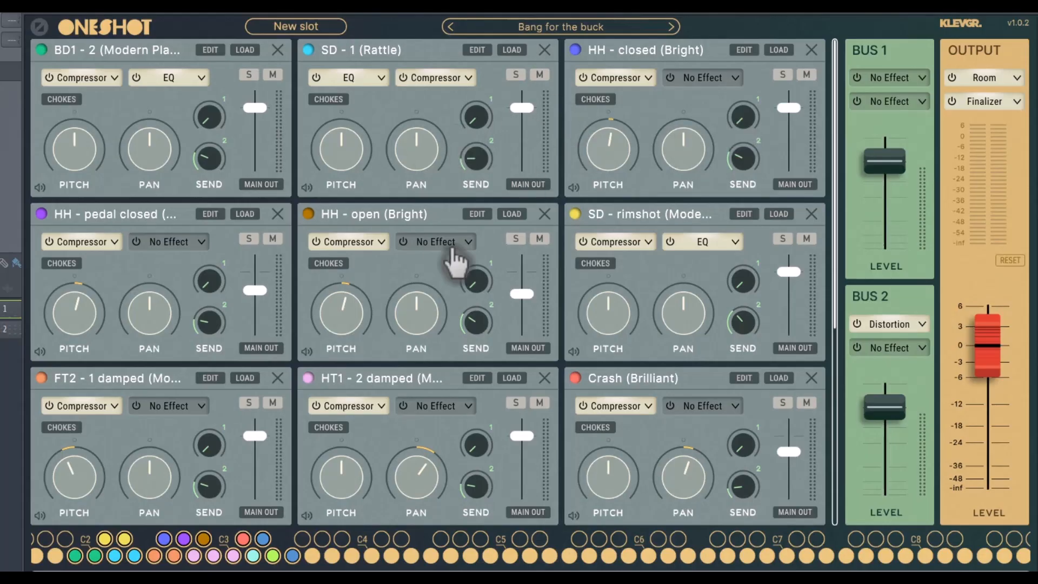
Look over all of the preset's sound slots and the factory sound browser for the BD1 - 2 slot
{"action": "scroll", "coordinate": [532, 385], "scroll_direction": "down", "scroll_amount": 1}
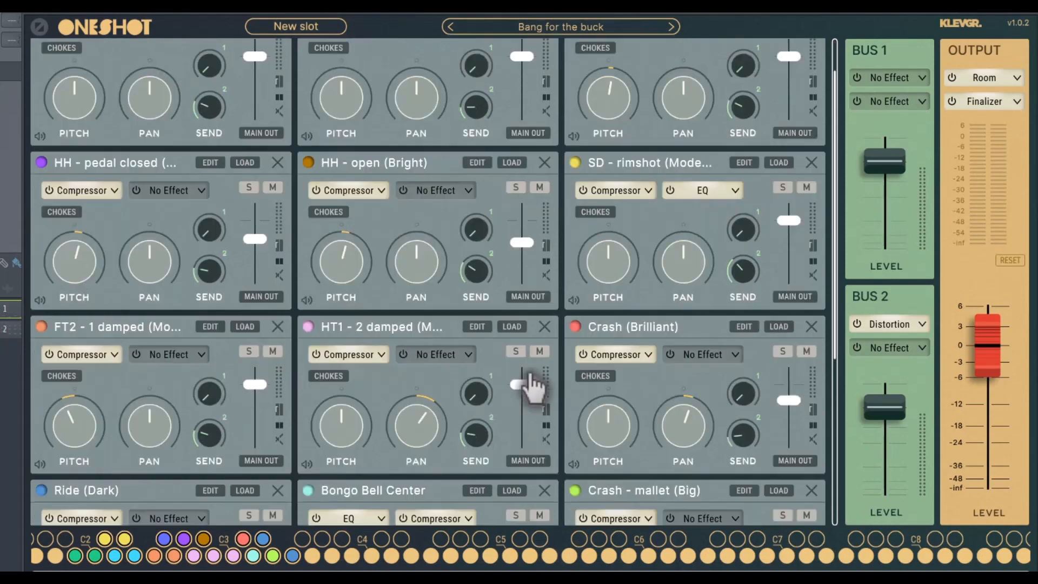
{"action": "scroll", "coordinate": [532, 385], "scroll_direction": "down", "scroll_amount": 3}
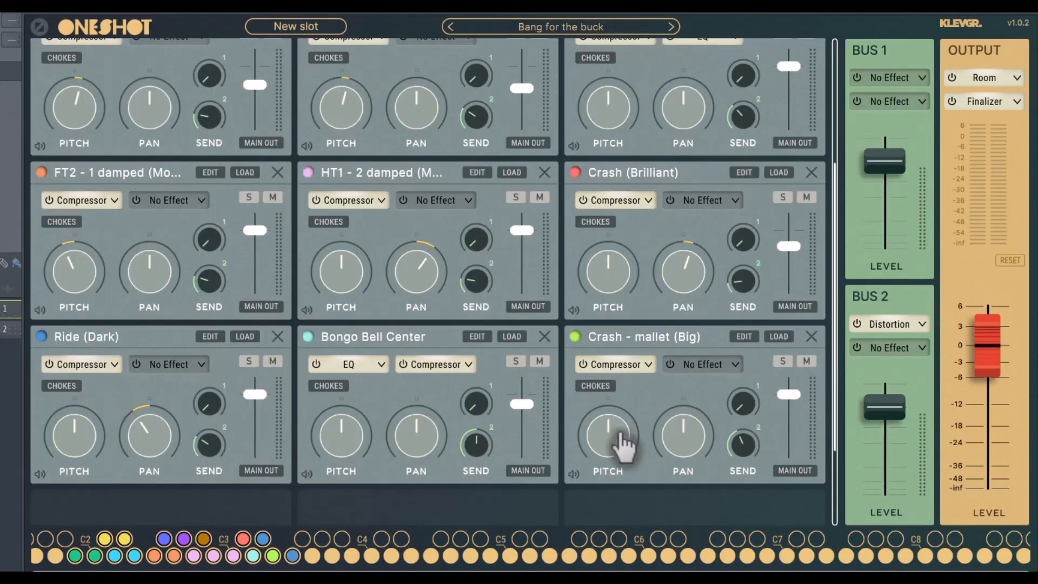
{"action": "scroll", "coordinate": [476, 372], "scroll_direction": "up", "scroll_amount": 4}
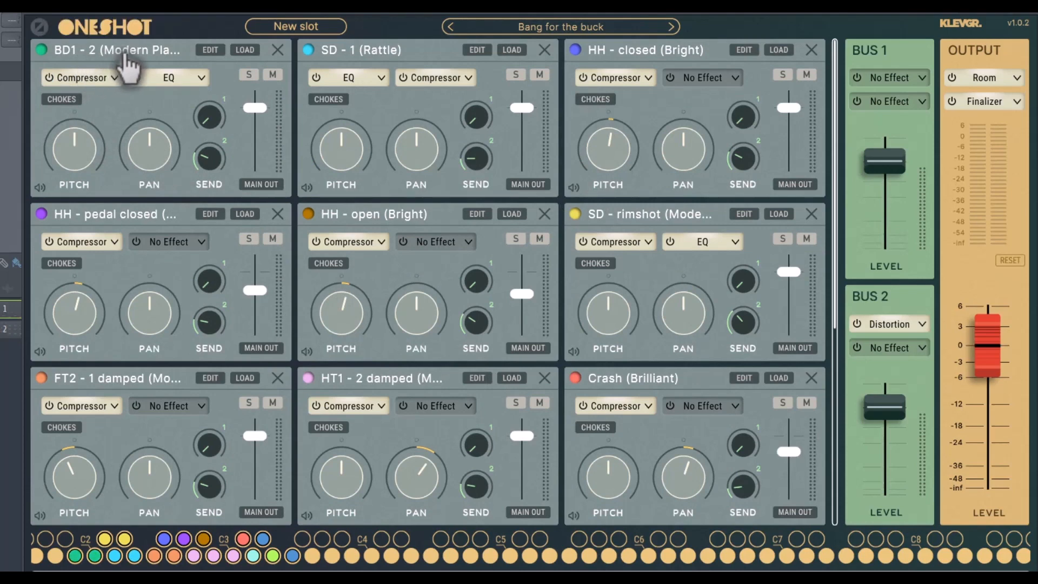
{"action": "left_click", "coordinate": [245, 49]}
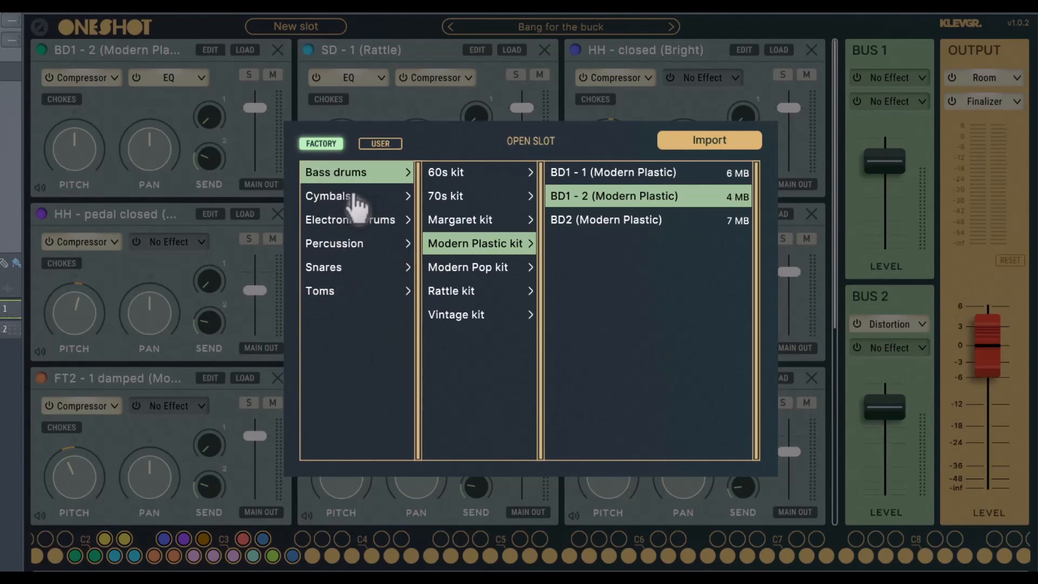
{"action": "left_click", "coordinate": [800, 153]}
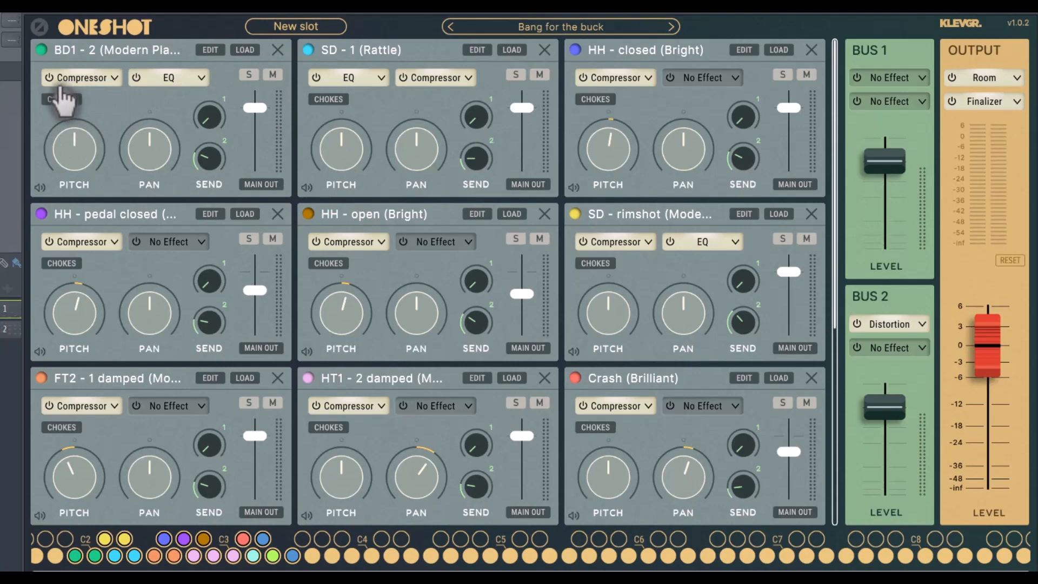
Replace the Compressor in the BD1 - 2 slot with a Finalizer and keep EQ as its second effect
{"action": "left_click", "coordinate": [115, 80]}
{"action": "left_click", "coordinate": [60, 174]}
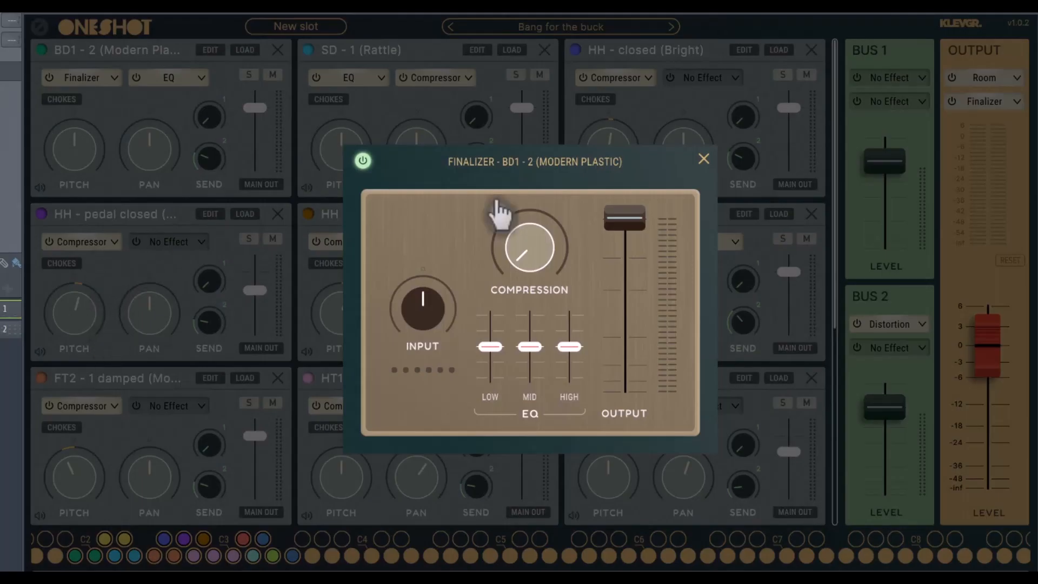
{"action": "left_click", "coordinate": [702, 159]}
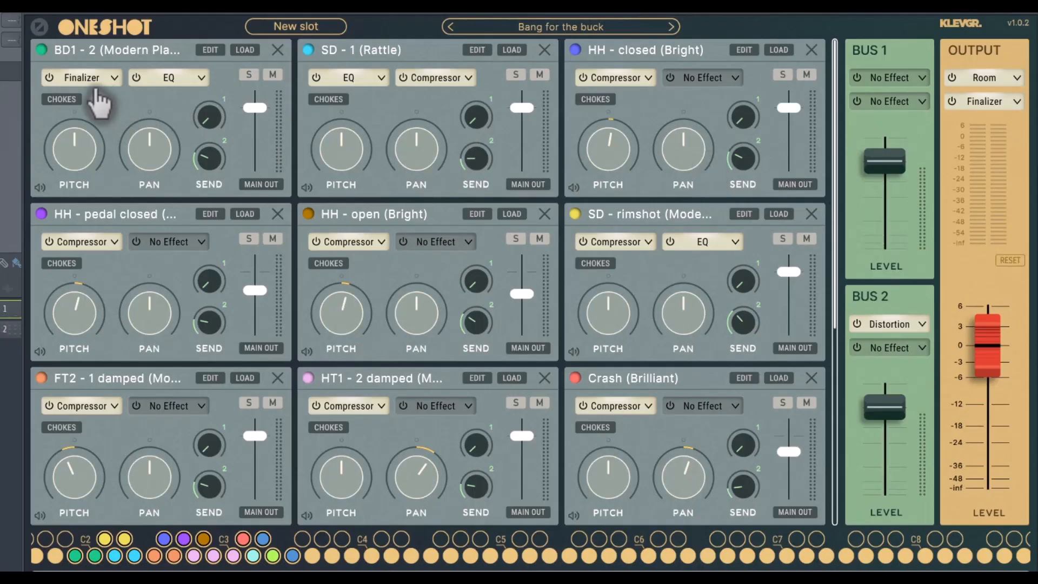
{"action": "left_click", "coordinate": [49, 77]}
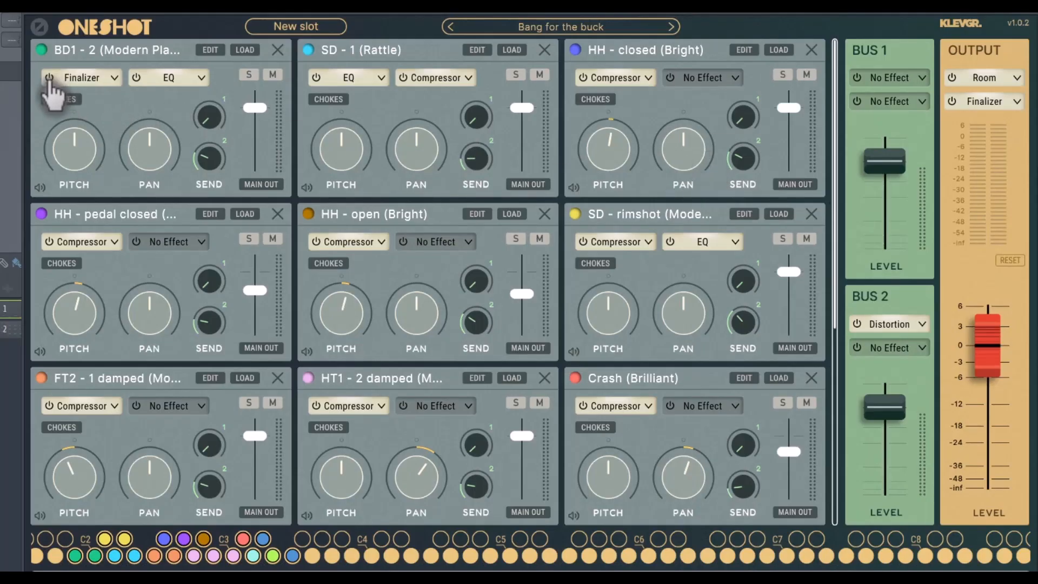
{"action": "left_click", "coordinate": [201, 78]}
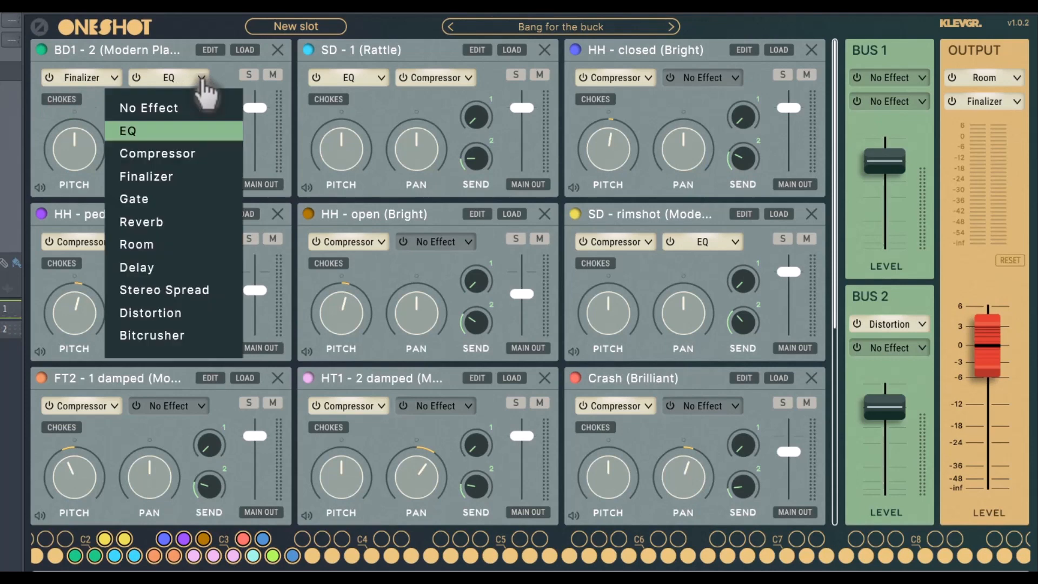
{"action": "left_click", "coordinate": [83, 113]}
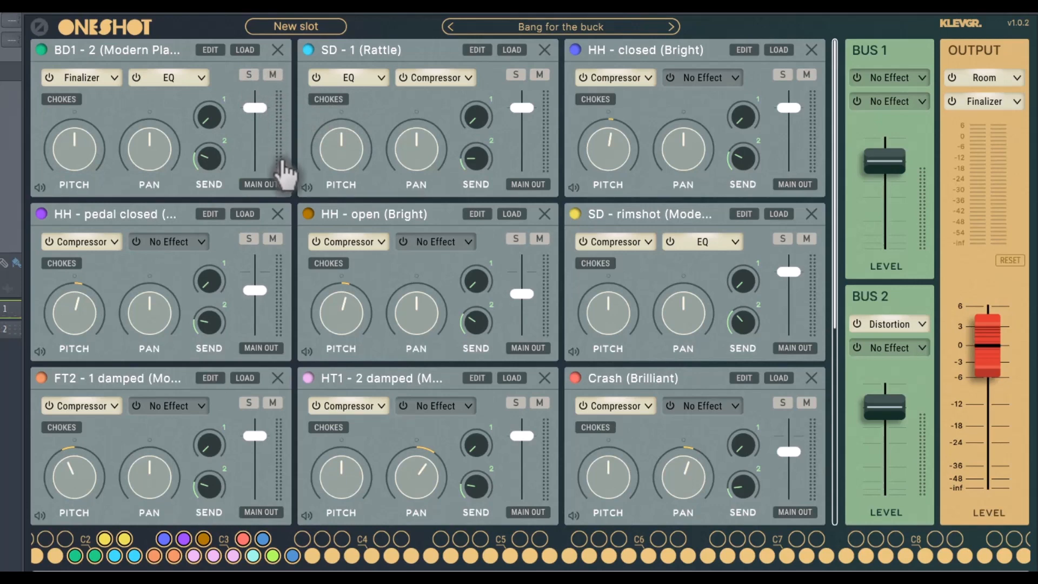
Lower the BD1 - 2 slot's level and reset it to its default
{"action": "mouse_move", "coordinate": [255, 110]}
{"action": "left_click_drag", "start_coordinate": [254, 114], "coordinate": [256, 139]}
{"action": "double_click", "coordinate": [259, 139]}
Raise the BD1 - 2 slot's pitch, pan it to the right, and increase its send to Bus 1
{"action": "mouse_move", "coordinate": [79, 151]}
{"action": "left_mouse_down"}
{"action": "mouse_move", "coordinate": [65, 265]}
{"action": "mouse_move", "coordinate": [90, 102]}
{"action": "mouse_move", "coordinate": [83, 167]}
{"action": "left_mouse_up"}
{"action": "left_click_drag", "start_coordinate": [153, 164], "coordinate": [158, 139]}
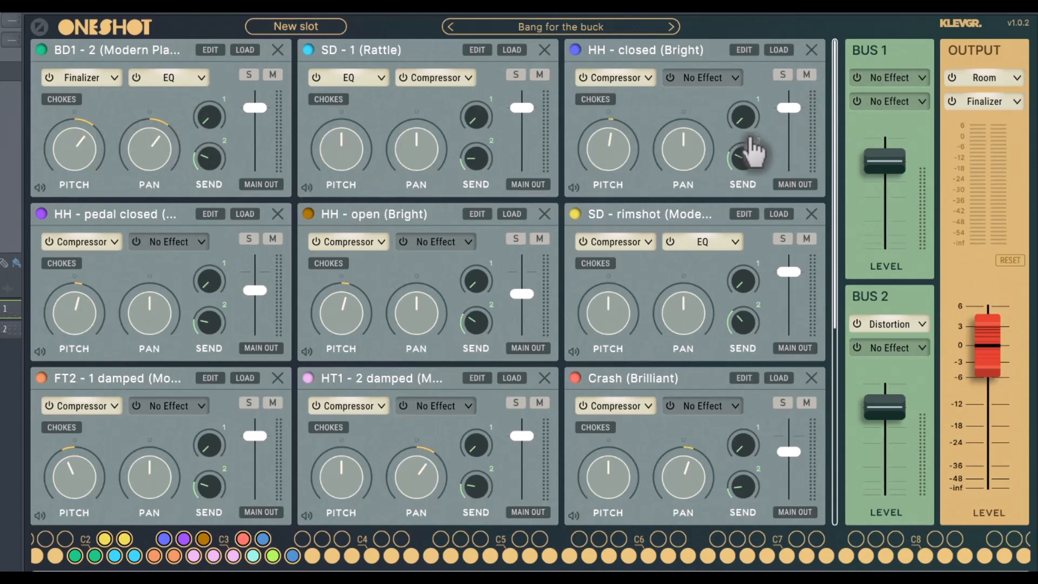
{"action": "left_click_drag", "start_coordinate": [213, 129], "coordinate": [231, 92]}
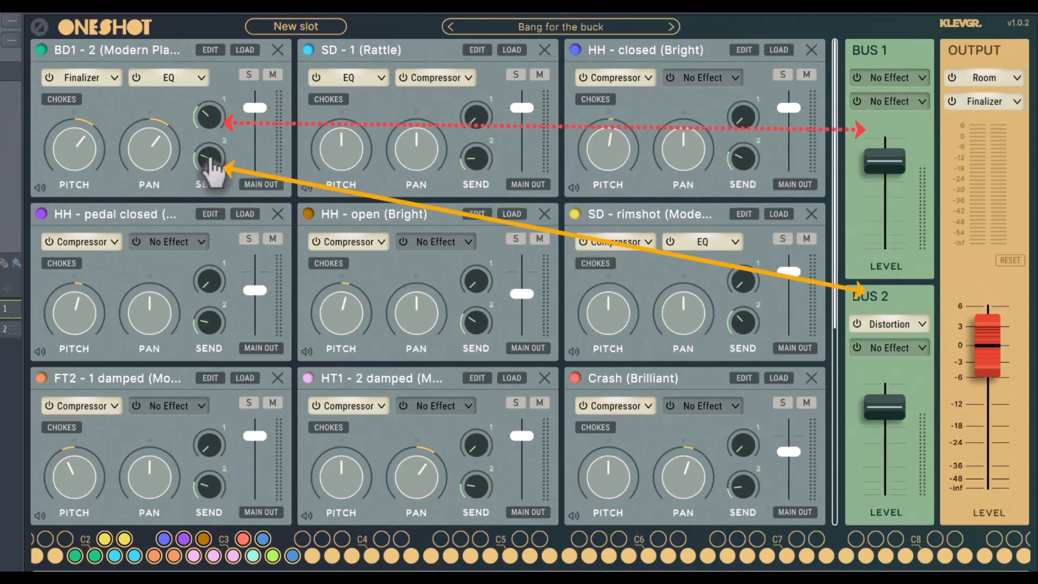
Increase the BD1 - 2 slot's send to Bus 2 and audition the BD1 - 2, SD - 1 and HH - closed sounds
{"action": "left_click_drag", "start_coordinate": [210, 162], "coordinate": [216, 157]}
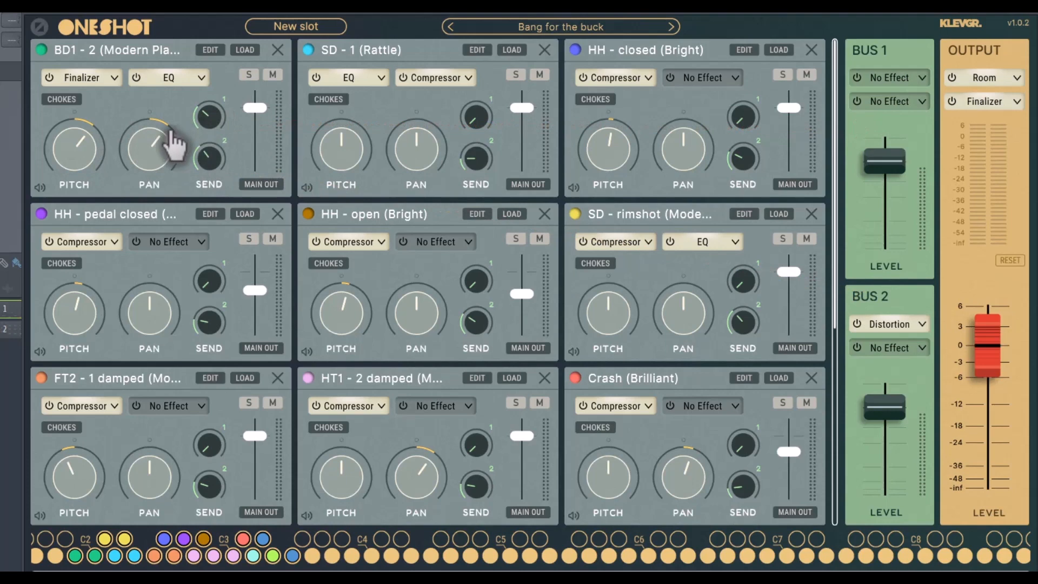
{"action": "left_click", "coordinate": [40, 187]}
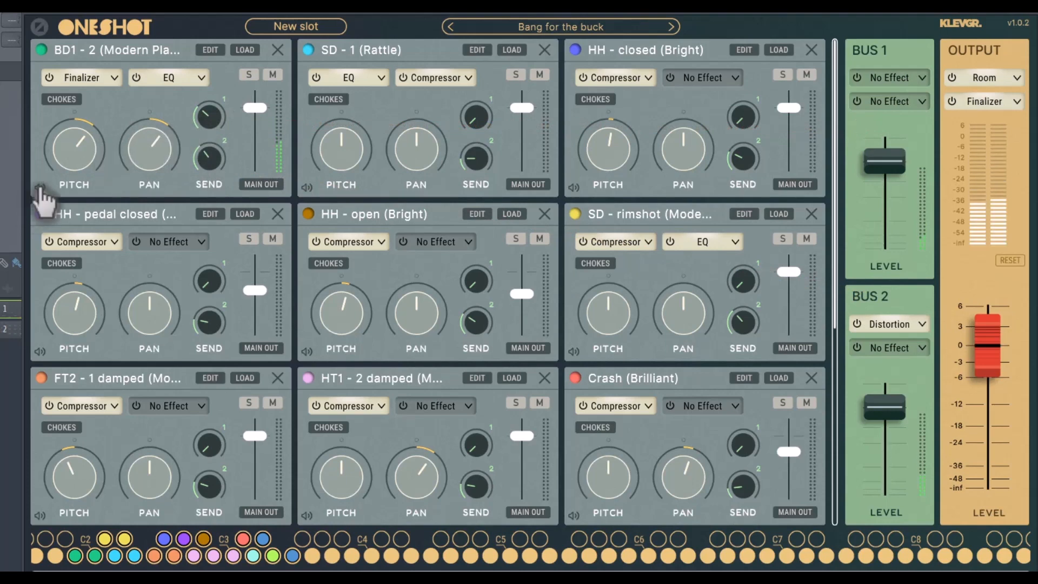
{"action": "left_click", "coordinate": [309, 188]}
{"action": "left_click", "coordinate": [575, 189]}
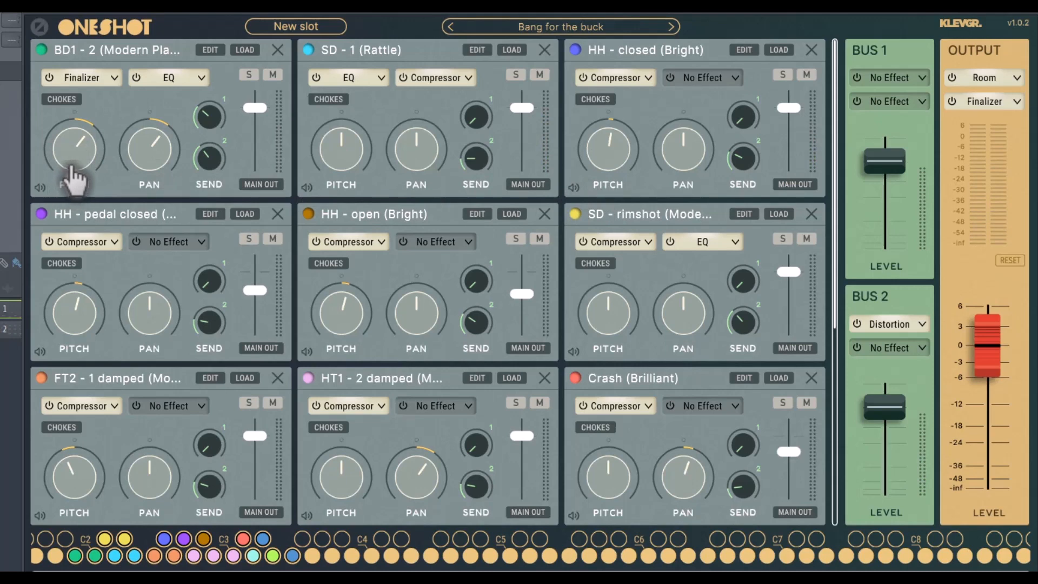
Raise the BD1 - 2 slot's pitch to its maximum, audition it, and lower the pitch far below its default
{"action": "left_click_drag", "start_coordinate": [72, 169], "coordinate": [38, 196]}
{"action": "left_click", "coordinate": [39, 188]}
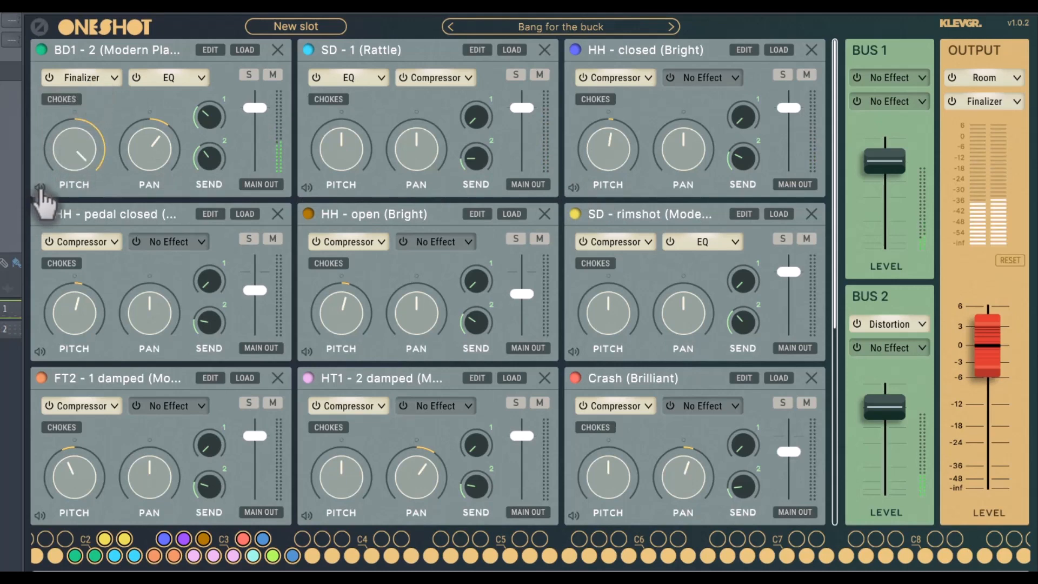
{"action": "left_click_drag", "start_coordinate": [70, 159], "coordinate": [65, 281]}
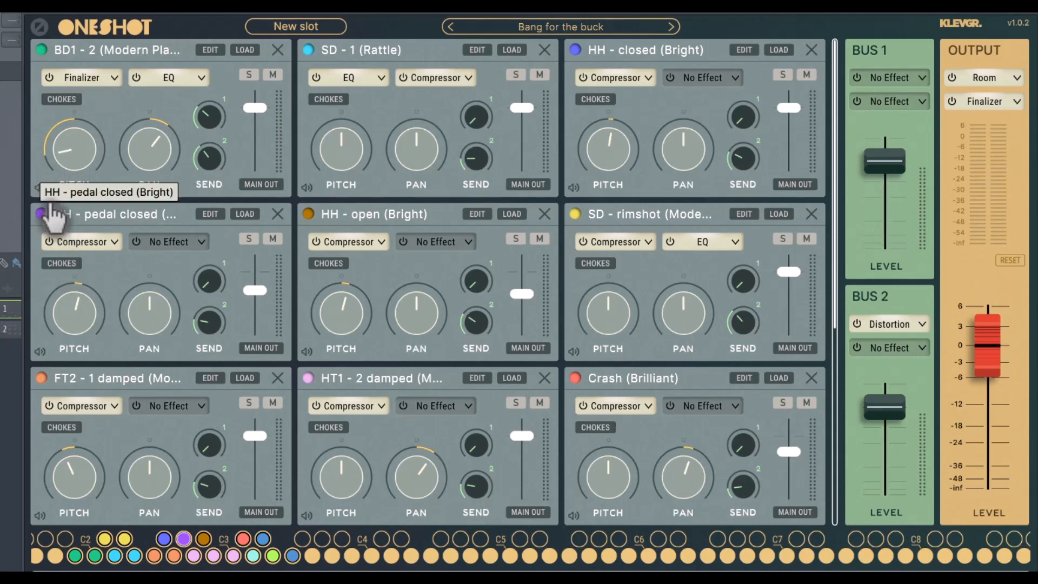
Audition the BD1 - 2 sound panned fully right (R: 100%) and fully left (L: 100%)
{"action": "left_click_drag", "start_coordinate": [123, 155], "coordinate": [173, 108]}
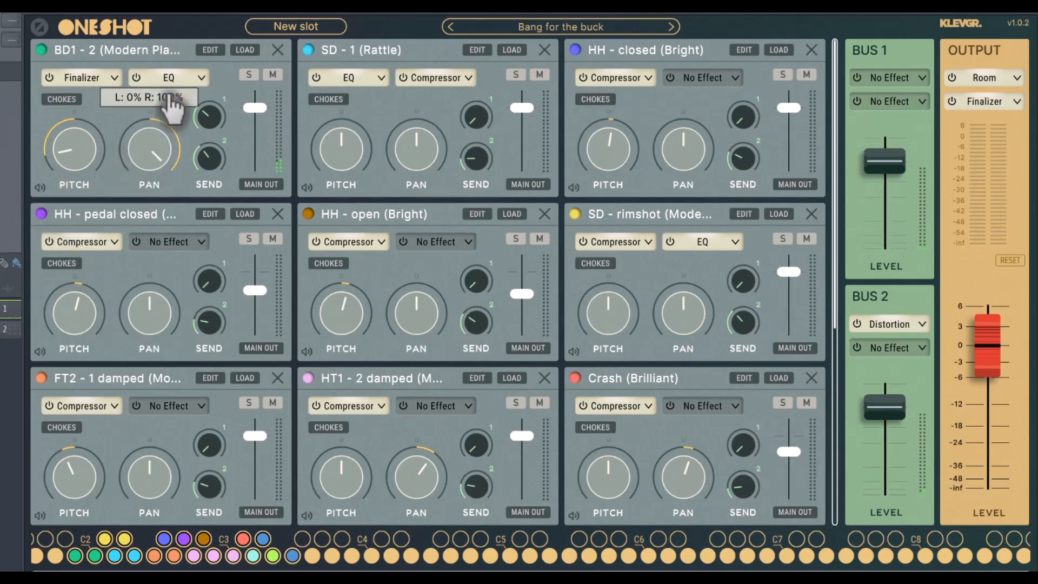
{"action": "left_click", "coordinate": [42, 186]}
{"action": "left_click_drag", "start_coordinate": [139, 178], "coordinate": [135, 413]}
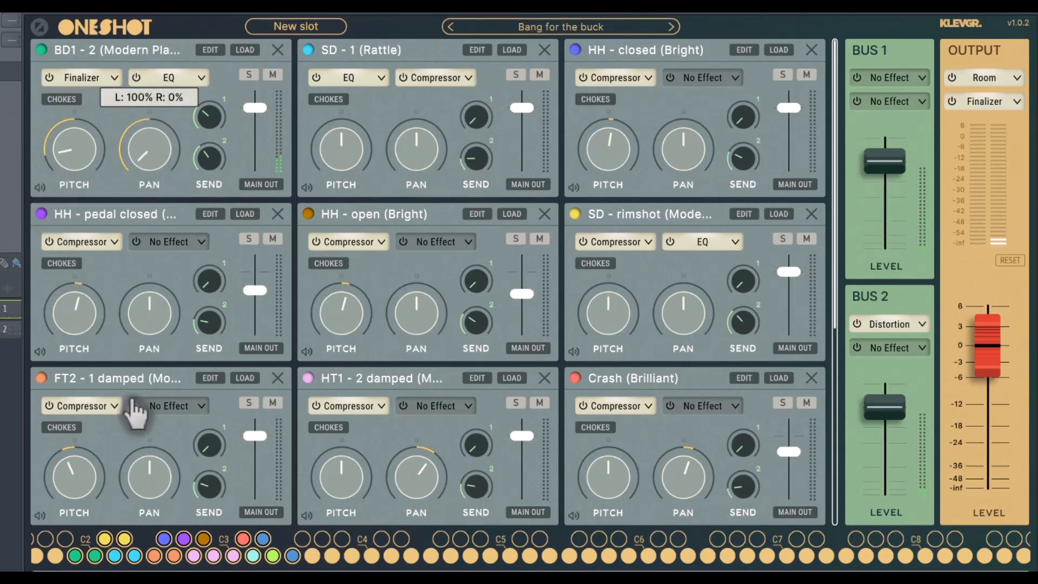
{"action": "left_click", "coordinate": [39, 187]}
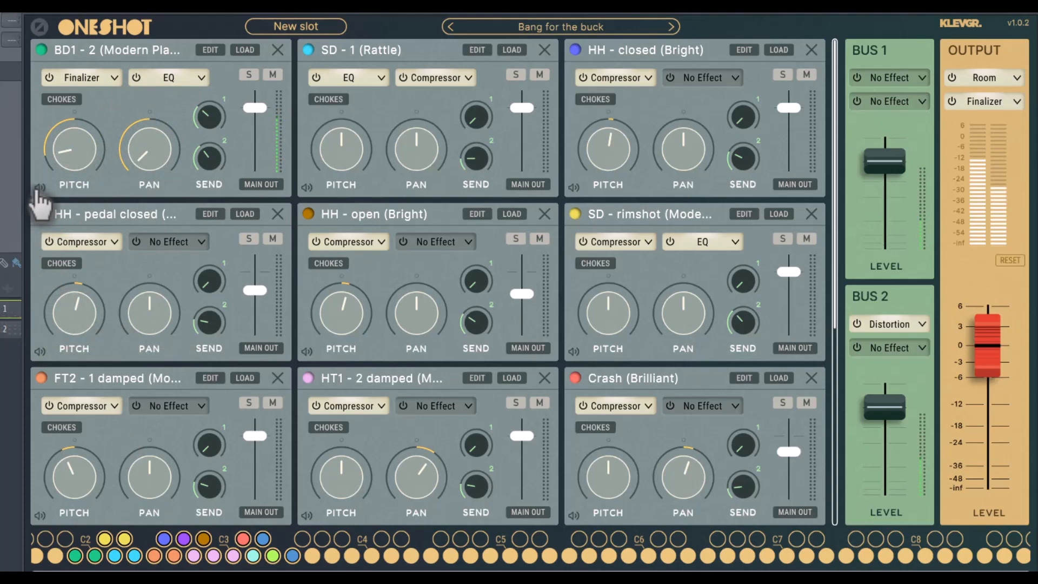
Reset the BD1 - 2 slot's pitch and pan to their defaults and reduce its sends to both buses
{"action": "double_click", "coordinate": [142, 165]}
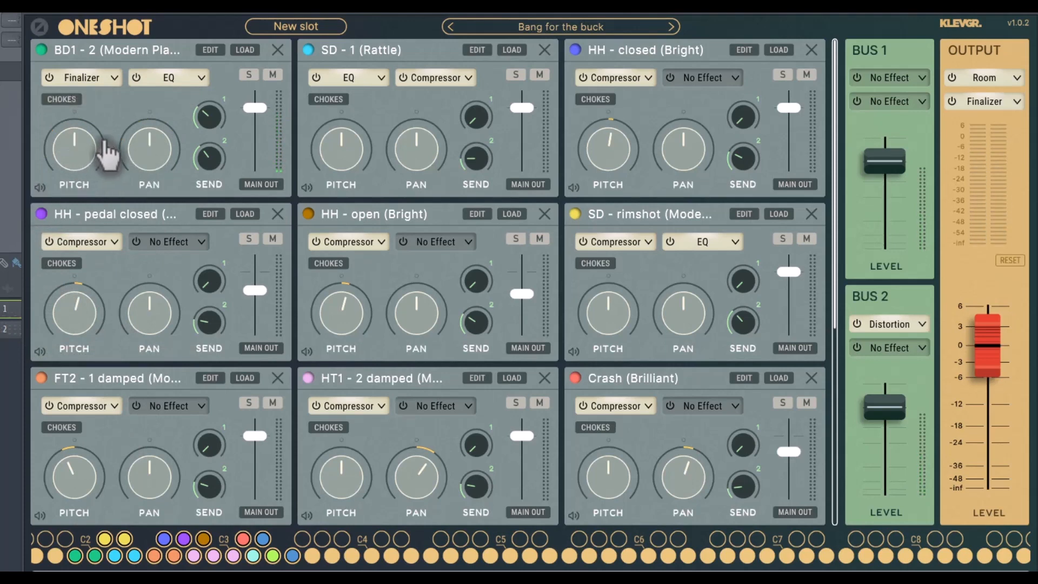
{"action": "left_click_drag", "start_coordinate": [209, 130], "coordinate": [204, 186]}
Examine the choke grids of the BD1 - 2 and SD - 1 slots, including their Amount, Time and Velocity rows
{"action": "left_click", "coordinate": [62, 99]}
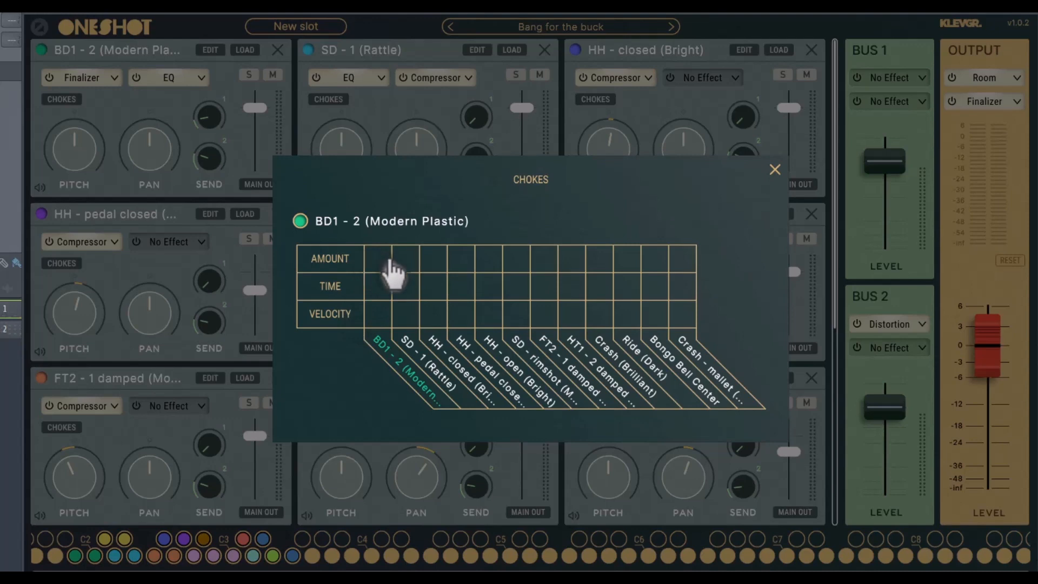
{"action": "left_click_drag", "start_coordinate": [374, 269], "coordinate": [373, 290]}
{"action": "left_click_drag", "start_coordinate": [374, 290], "coordinate": [343, 417]}
{"action": "left_click", "coordinate": [775, 170]}
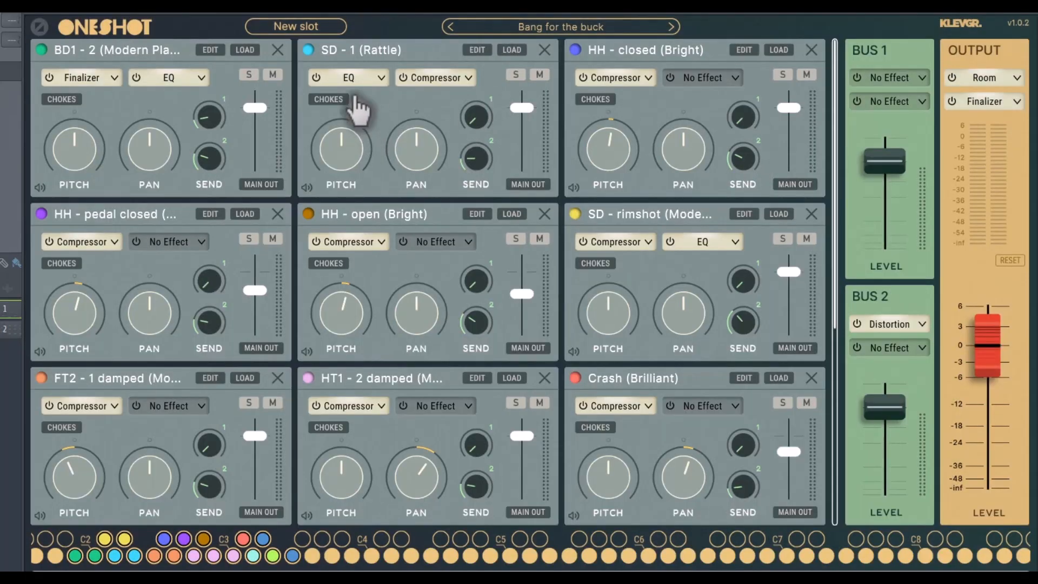
{"action": "left_click", "coordinate": [329, 100]}
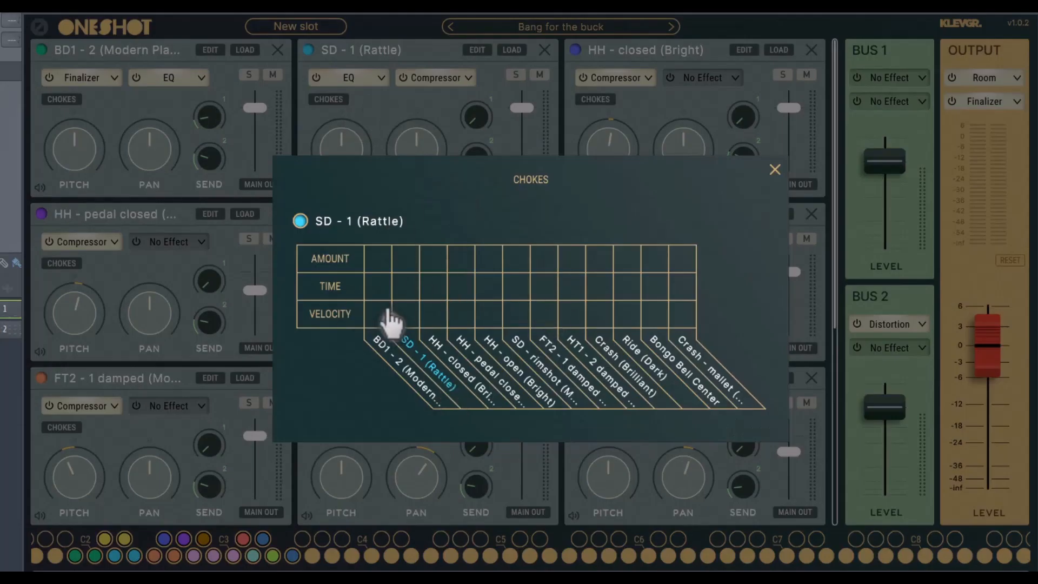
{"action": "left_click", "coordinate": [774, 169]}
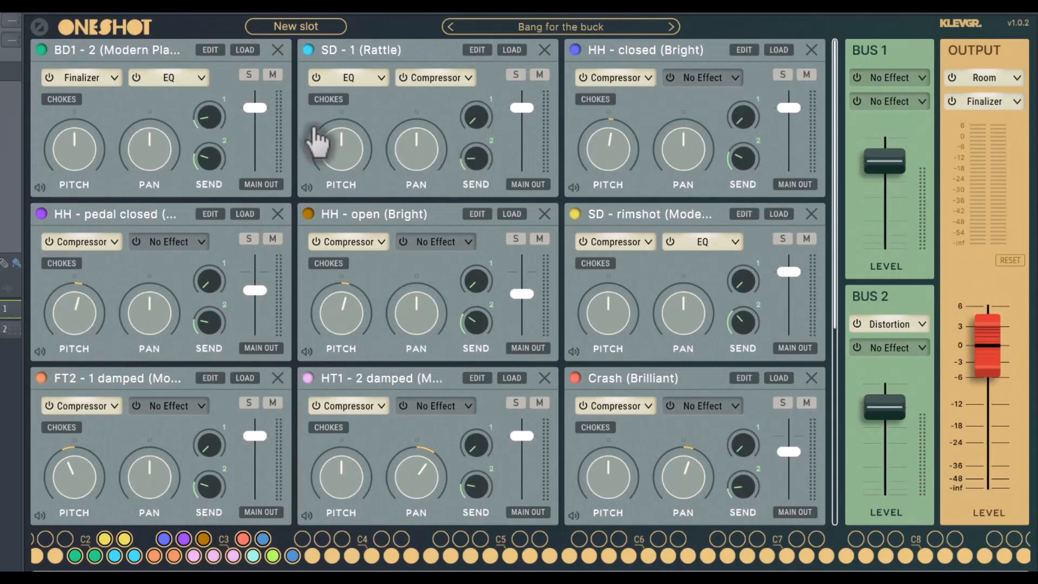
Inspect the BD1 - 2 slot's sample waveforms up to bd1_2_modplast_06.wav in the slot editor, and look at its dialog for adding audio files
{"action": "left_click", "coordinate": [210, 50]}
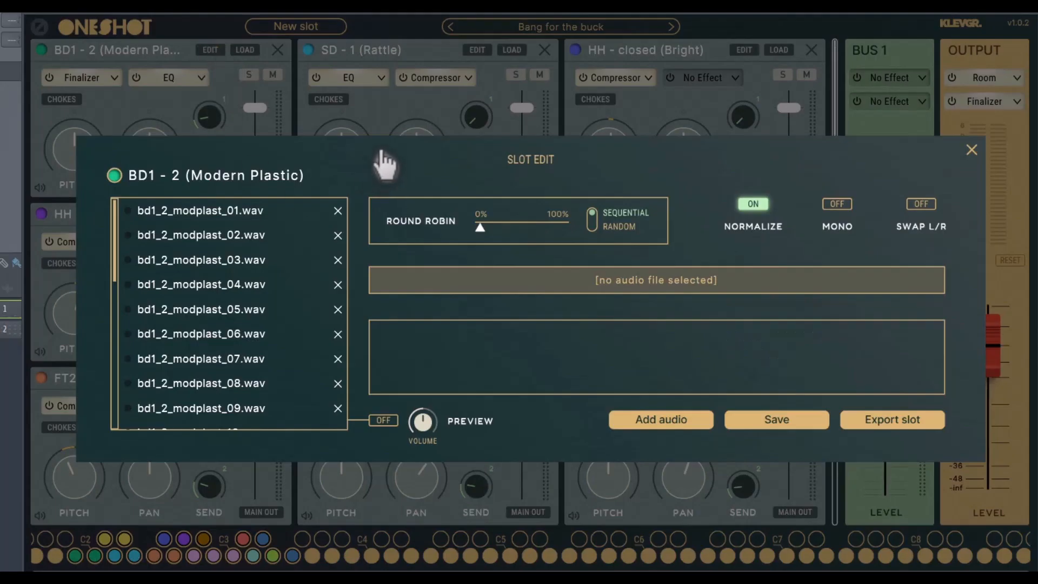
{"action": "left_click", "coordinate": [201, 211]}
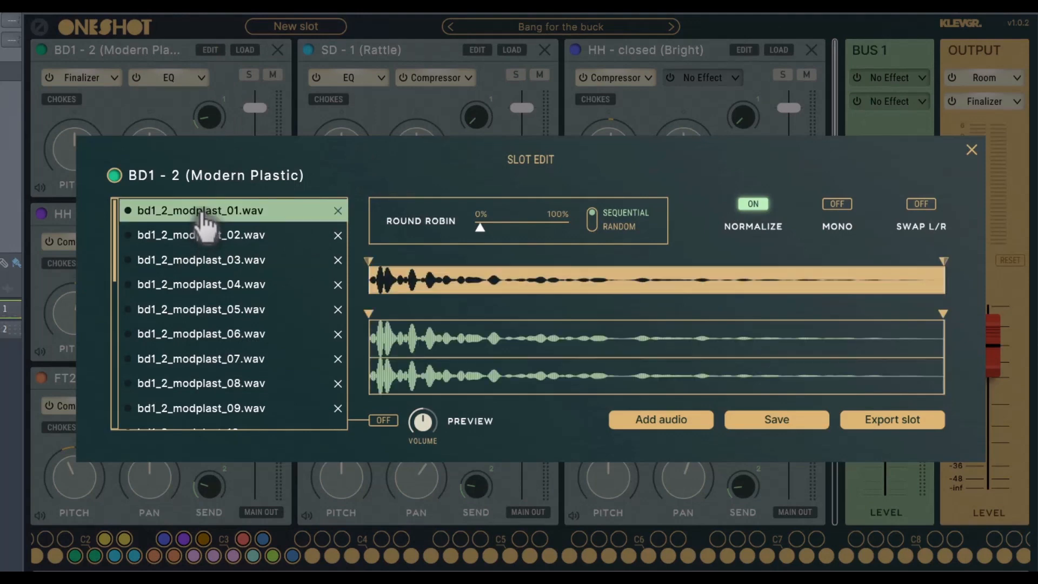
{"action": "left_click", "coordinate": [201, 237]}
{"action": "left_click", "coordinate": [203, 269]}
{"action": "left_click", "coordinate": [210, 305]}
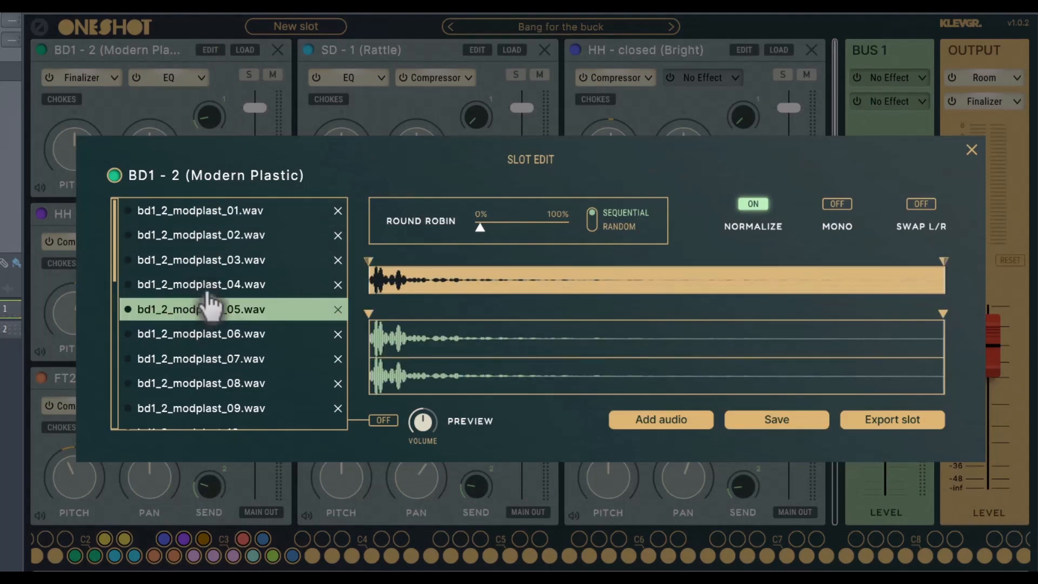
{"action": "left_click", "coordinate": [215, 333]}
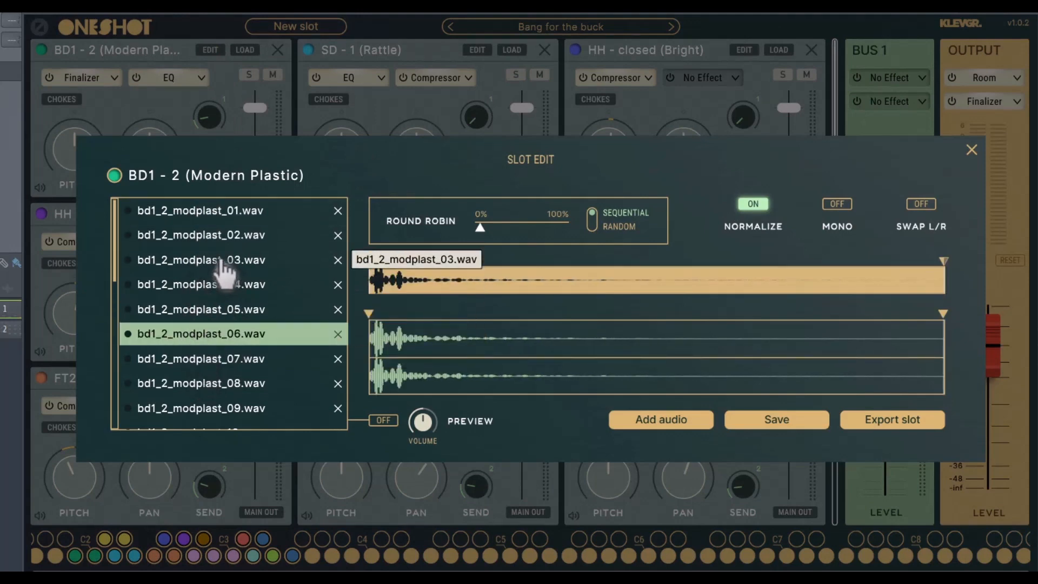
{"action": "left_click", "coordinate": [670, 424]}
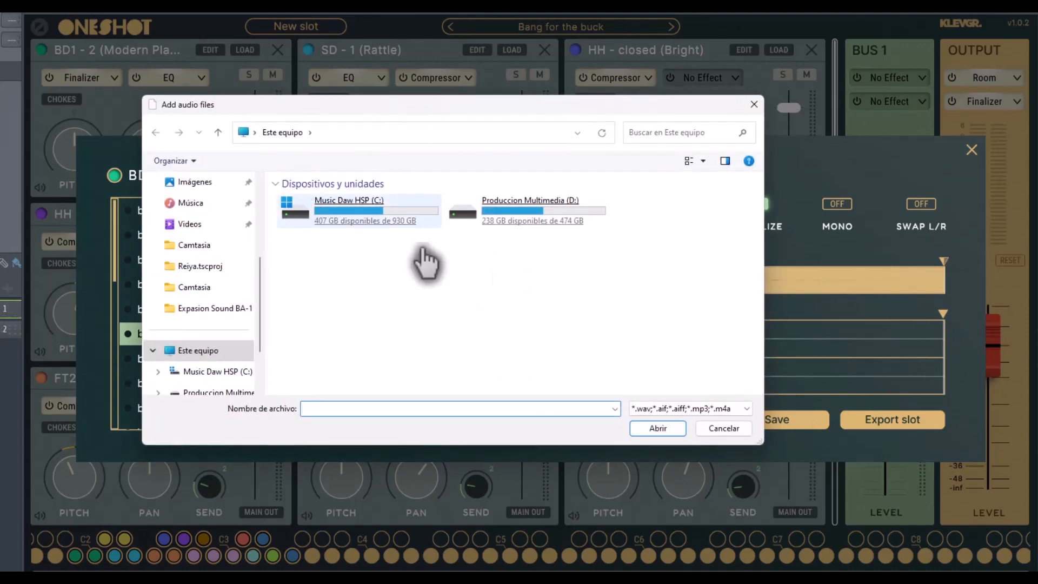
{"action": "left_click", "coordinate": [725, 428]}
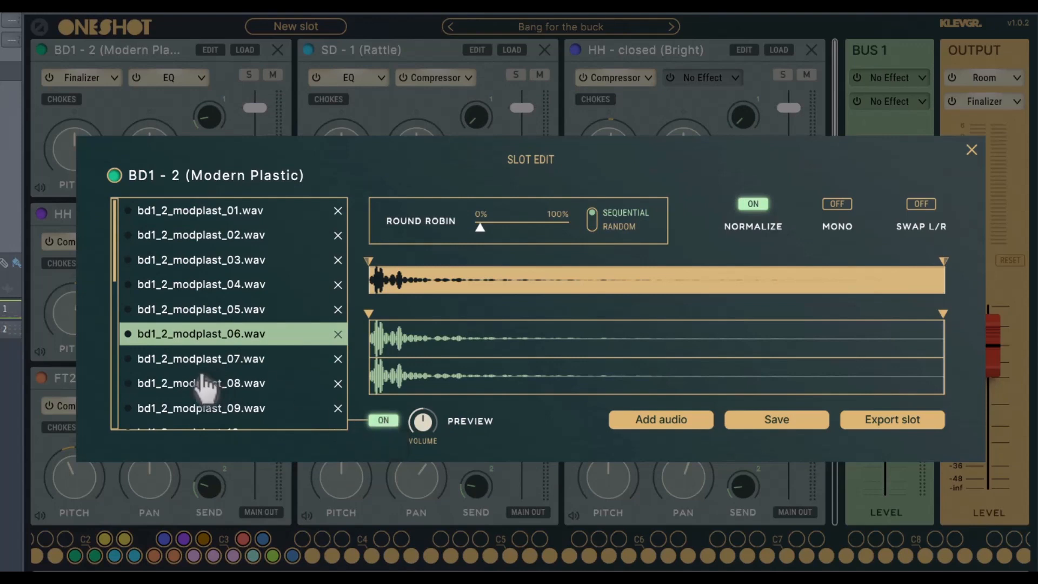
Turn on sample preview, raise the preview volume, and audition several samples, ending with bd1_2_modplast_02.wav
{"action": "left_click", "coordinate": [204, 368]}
{"action": "left_click", "coordinate": [203, 385]}
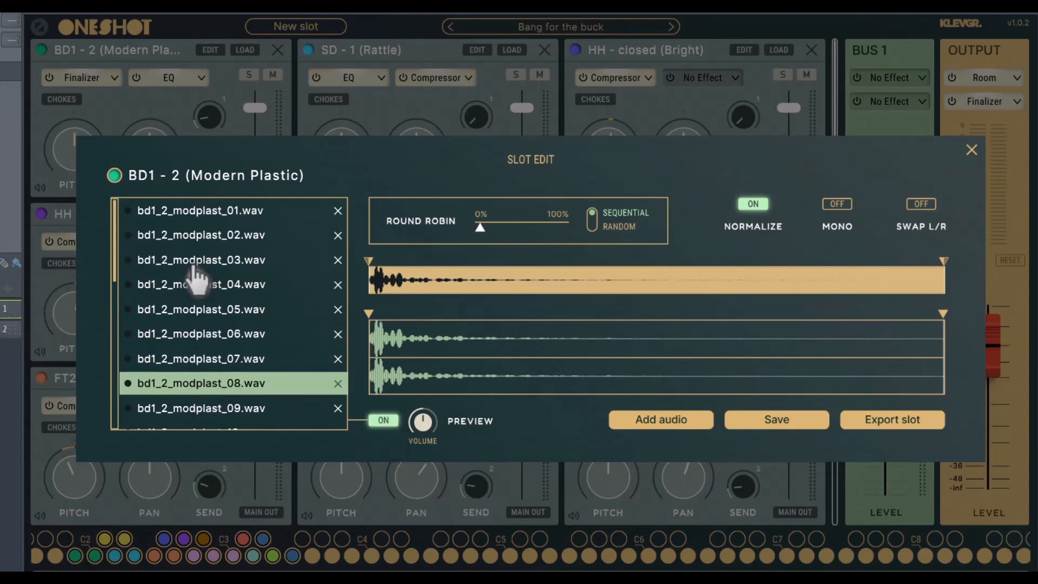
{"action": "left_click", "coordinate": [197, 264]}
{"action": "left_click", "coordinate": [384, 421]}
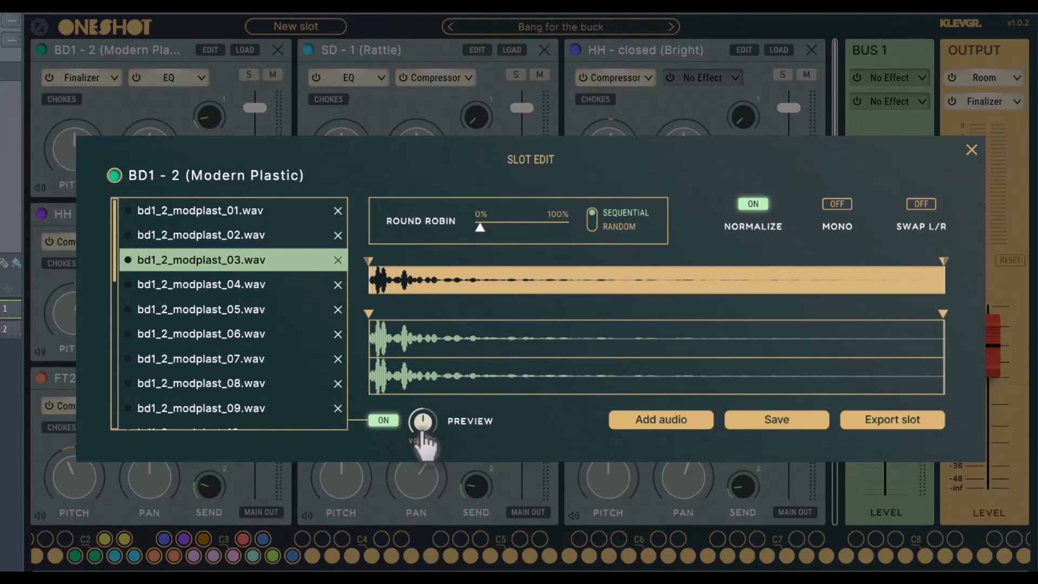
{"action": "mouse_move", "coordinate": [424, 418]}
{"action": "left_click", "coordinate": [230, 286]}
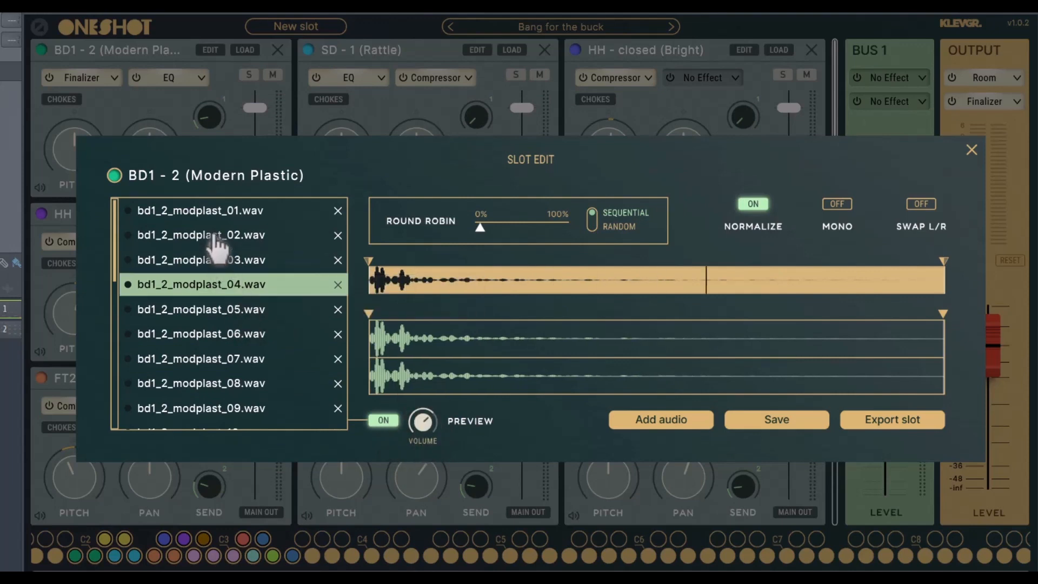
{"action": "left_click", "coordinate": [210, 234]}
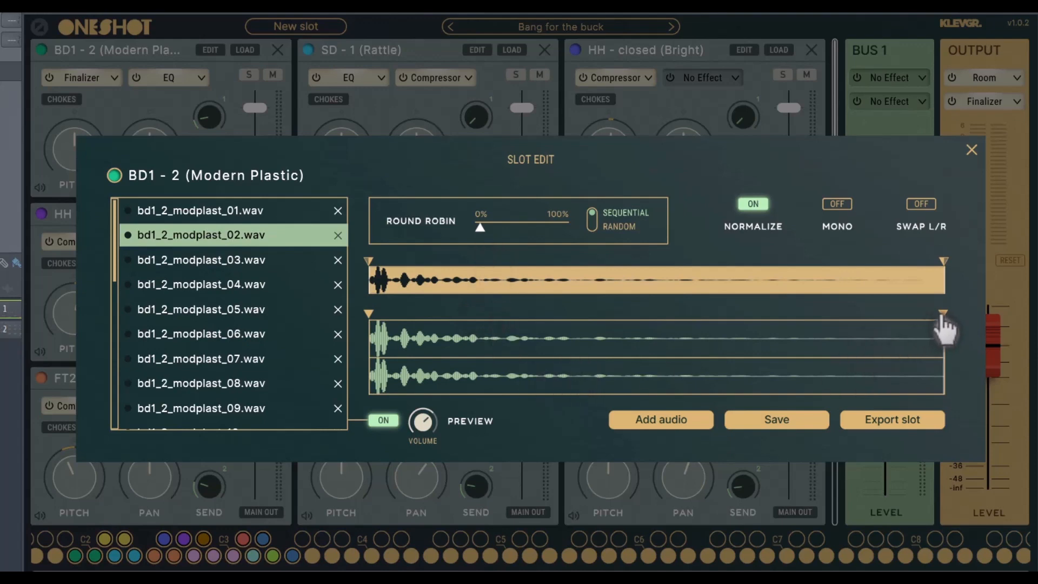
Trim the end and start of bd1_2_modplast_02.wav to a short section and restore its full playback range
{"action": "mouse_move", "coordinate": [942, 316]}
{"action": "left_mouse_down"}
{"action": "mouse_move", "coordinate": [448, 320]}
{"action": "mouse_move", "coordinate": [431, 330]}
{"action": "left_mouse_up"}
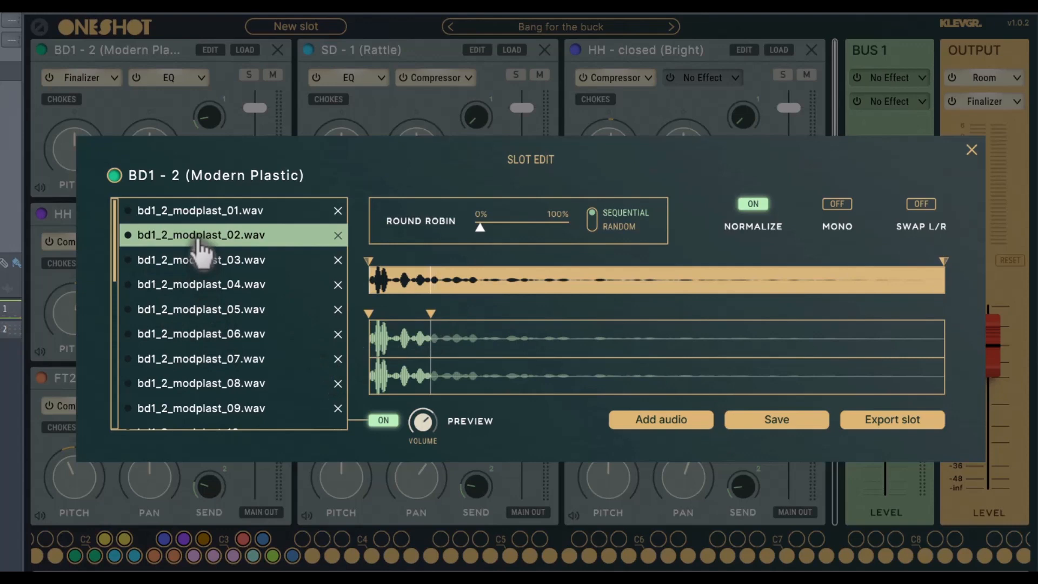
{"action": "mouse_move", "coordinate": [430, 324]}
{"action": "left_mouse_down"}
{"action": "mouse_move", "coordinate": [489, 327]}
{"action": "mouse_move", "coordinate": [480, 324]}
{"action": "left_mouse_up"}
{"action": "left_click_drag", "start_coordinate": [369, 314], "coordinate": [399, 327]}
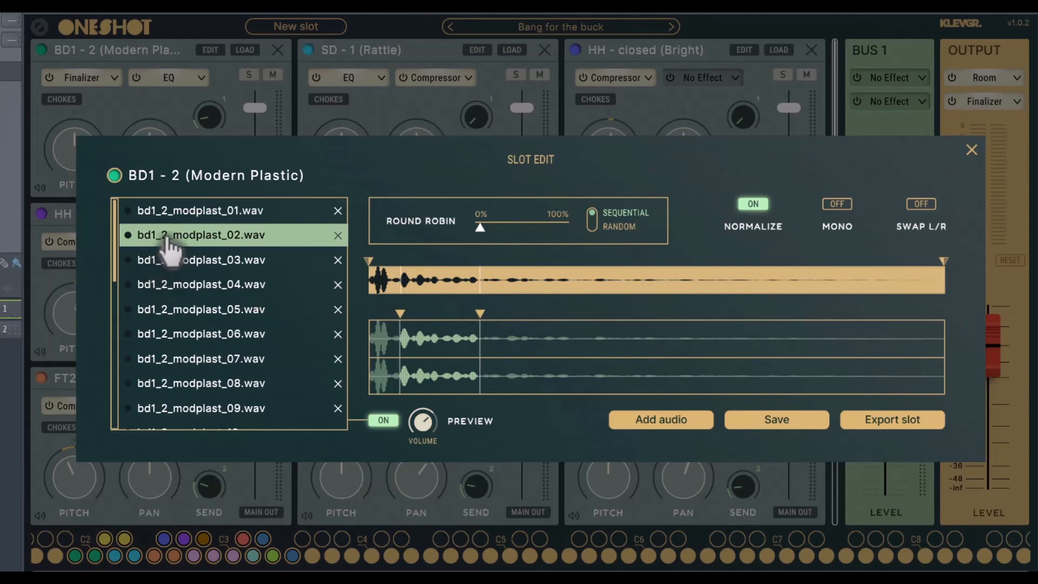
{"action": "double_click", "coordinate": [500, 332]}
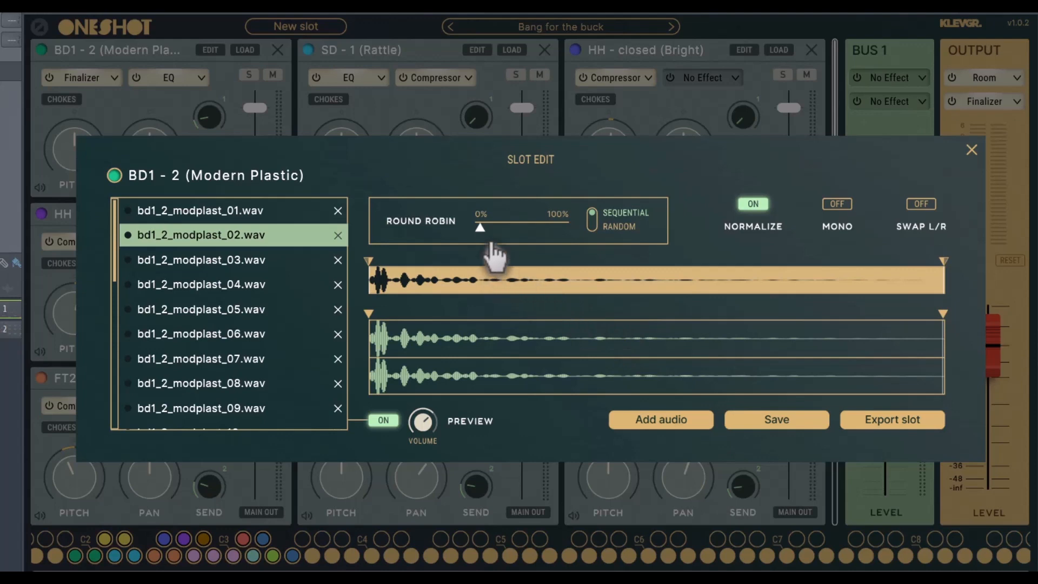
Try Round Robin amounts of 11% and 55% for the BD1 - 2 slot, and settle on about 20% in Sequential order
{"action": "mouse_move", "coordinate": [484, 237]}
{"action": "mouse_move", "coordinate": [483, 236]}
{"action": "left_mouse_down"}
{"action": "mouse_move", "coordinate": [589, 246]}
{"action": "mouse_move", "coordinate": [486, 237]}
{"action": "left_mouse_up"}
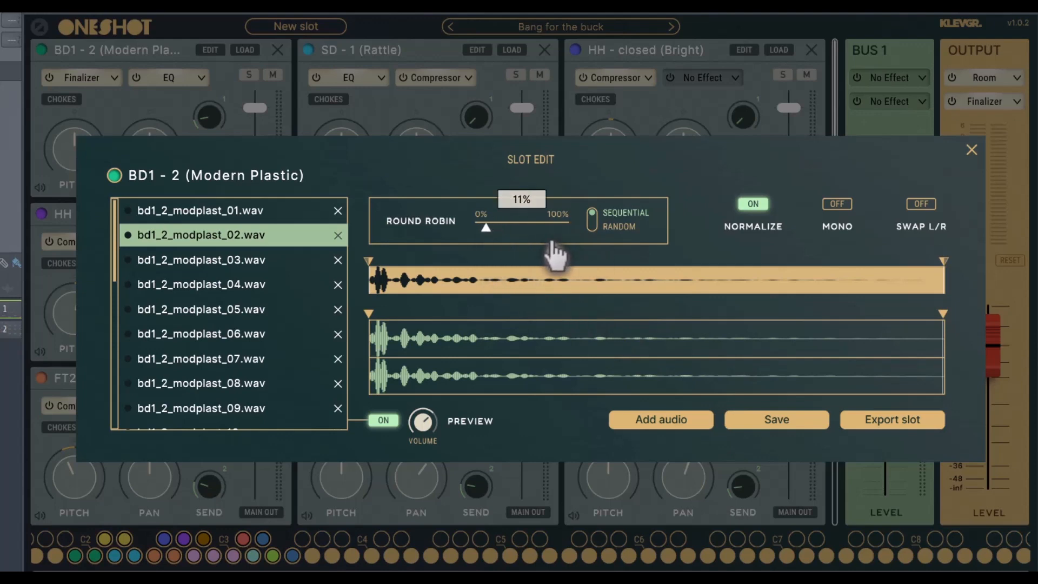
{"action": "left_click", "coordinate": [592, 226]}
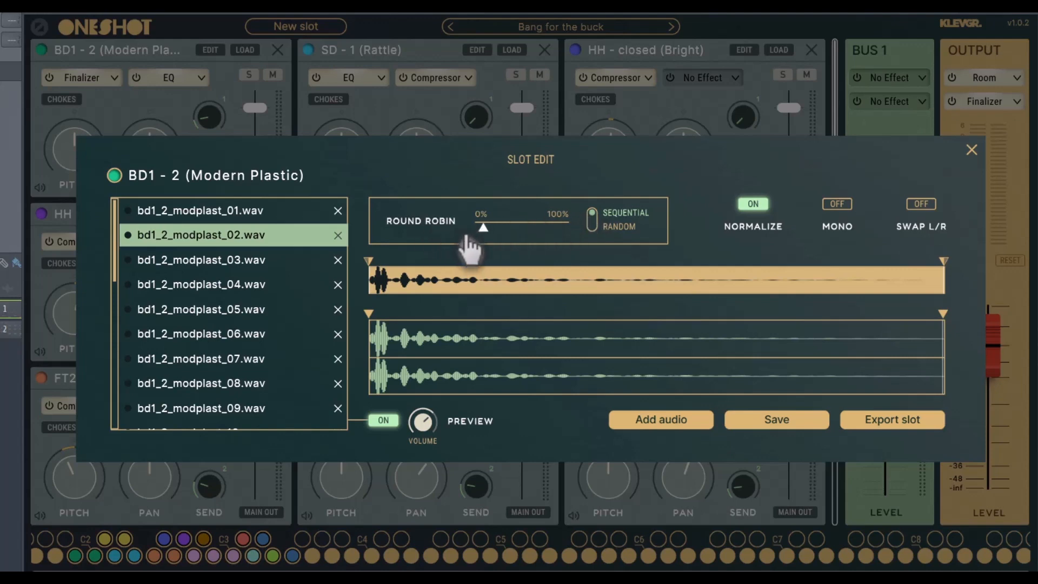
{"action": "left_click_drag", "start_coordinate": [483, 232], "coordinate": [536, 258]}
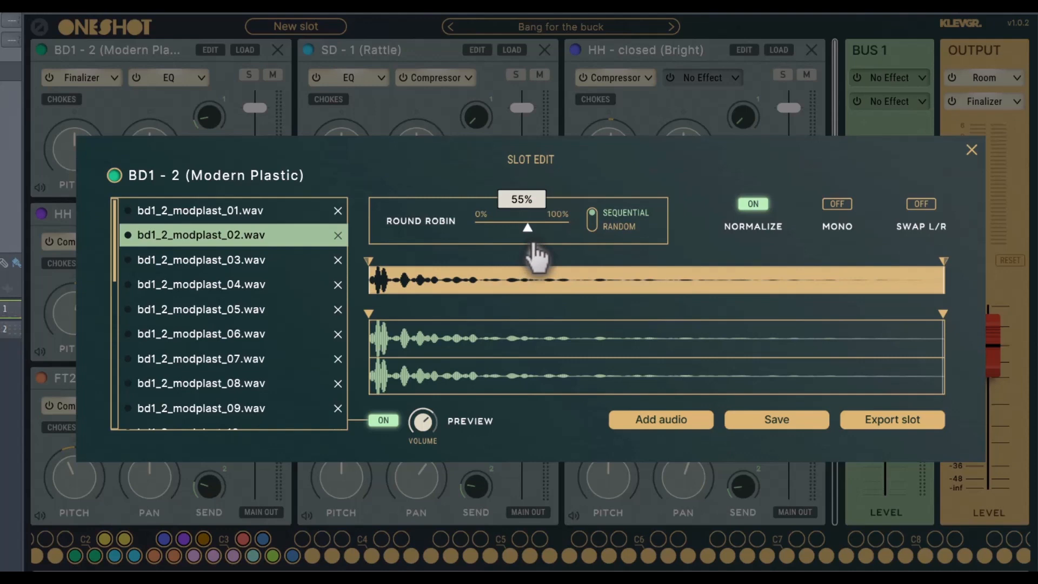
{"action": "left_click_drag", "start_coordinate": [532, 254], "coordinate": [495, 257]}
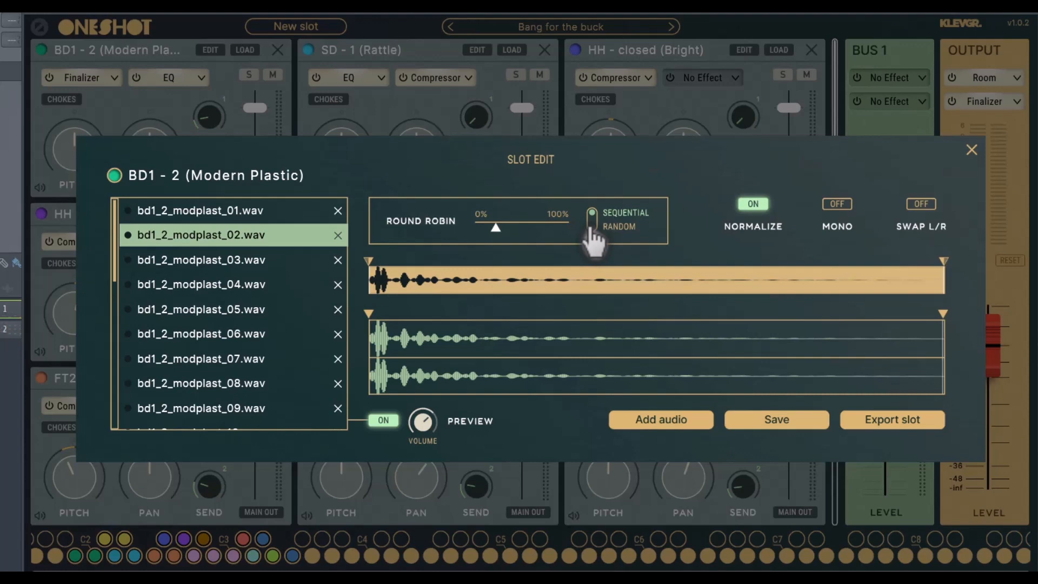
Try the Normalize, Mono and Swap L/R options on bd1_2_modplast_02.wav and return each to its original state
{"action": "left_click", "coordinate": [753, 204]}
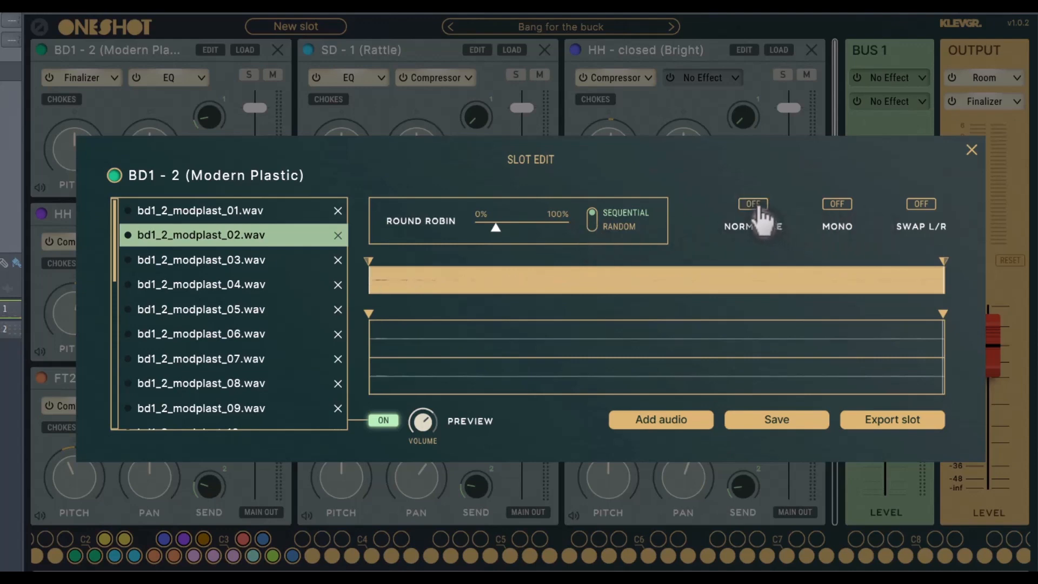
{"action": "left_click", "coordinate": [754, 205]}
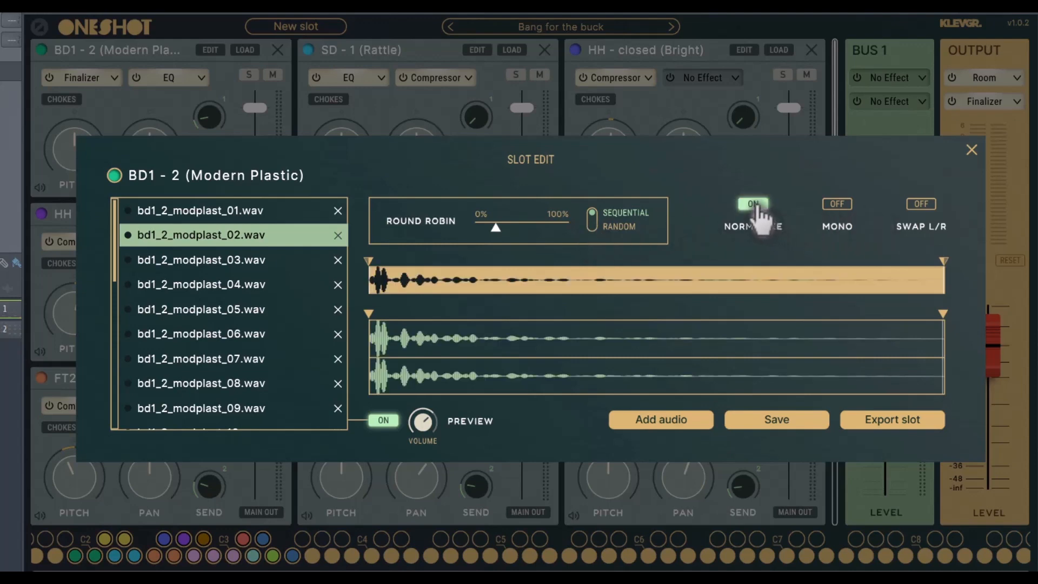
{"action": "left_click", "coordinate": [837, 204]}
{"action": "left_click", "coordinate": [836, 205]}
{"action": "left_click", "coordinate": [837, 206]}
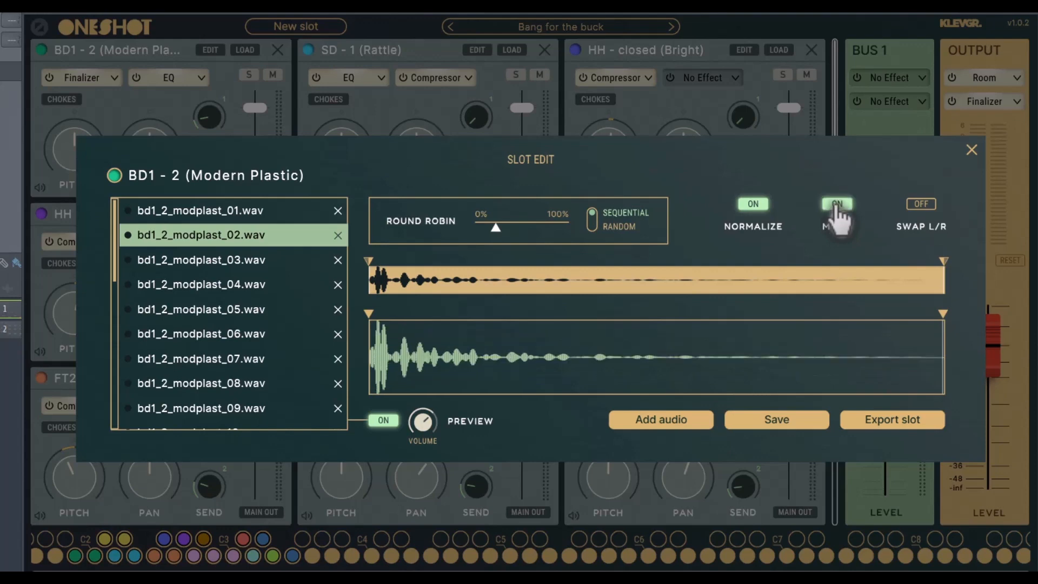
{"action": "left_click", "coordinate": [837, 205]}
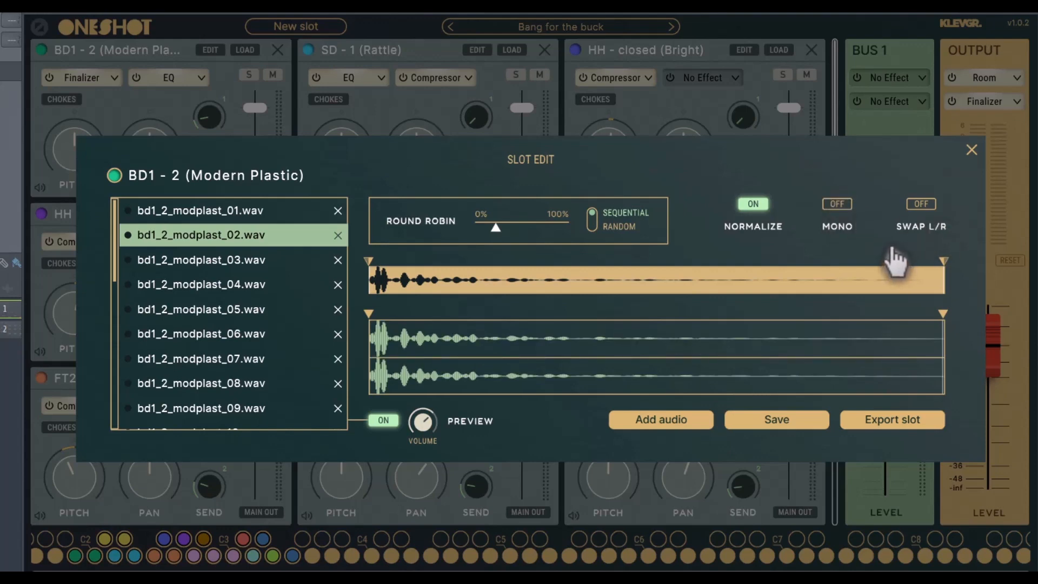
{"action": "left_click", "coordinate": [923, 213]}
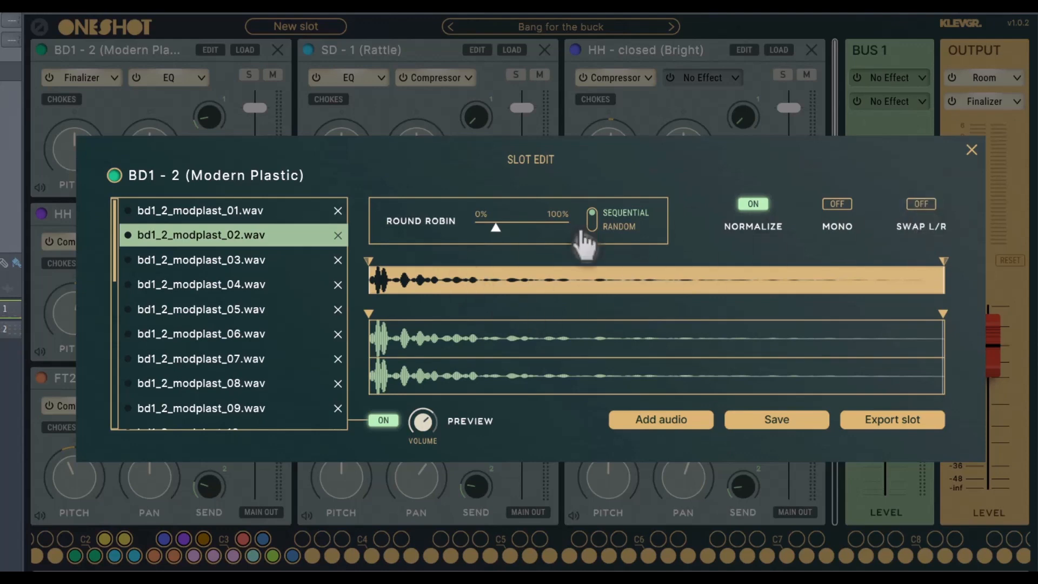
Raise the slot's Round Robin amount to about 50% and trim the end of bd1_2_modplast_02.wav to roughly its first fifth
{"action": "left_click_drag", "start_coordinate": [495, 230], "coordinate": [523, 229]}
{"action": "mouse_move", "coordinate": [941, 329]}
{"action": "left_mouse_down"}
{"action": "mouse_move", "coordinate": [626, 366]}
{"action": "mouse_move", "coordinate": [486, 357]}
{"action": "left_mouse_up"}
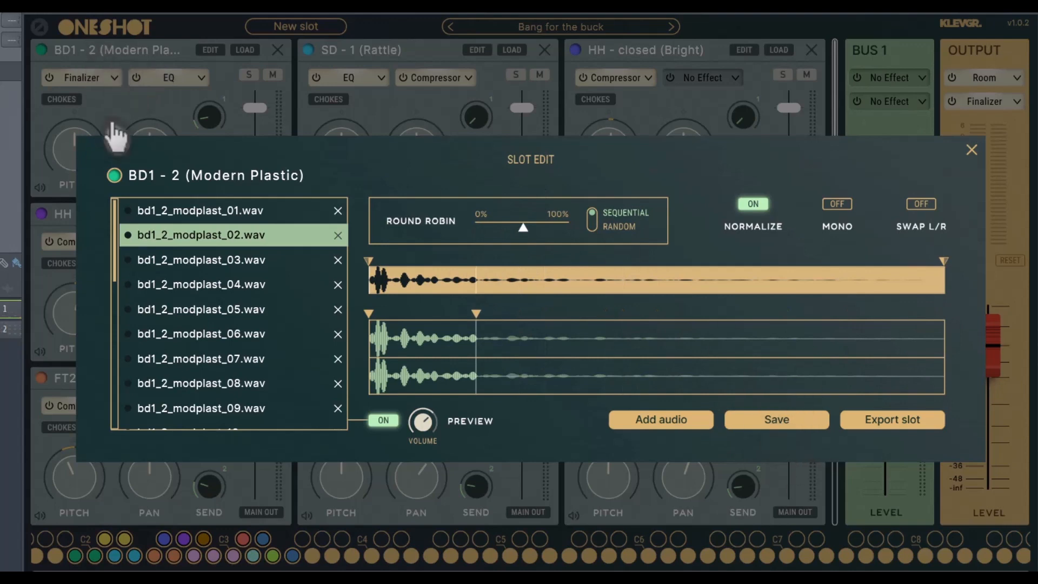
Check the slot export dialog without exporting, save the slot's changes and close the slot editor
{"action": "left_click", "coordinate": [887, 423]}
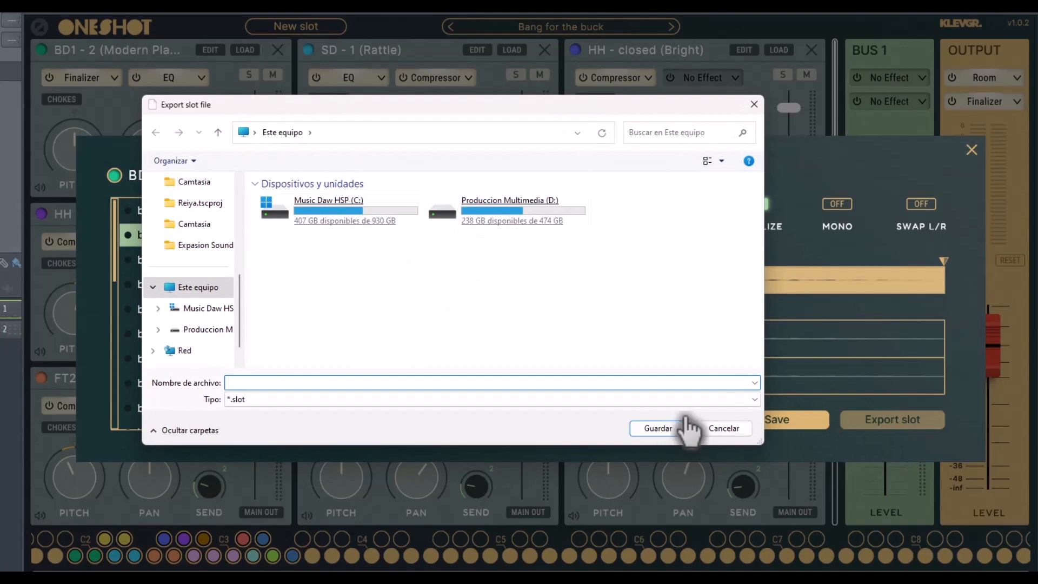
{"action": "left_click", "coordinate": [723, 429]}
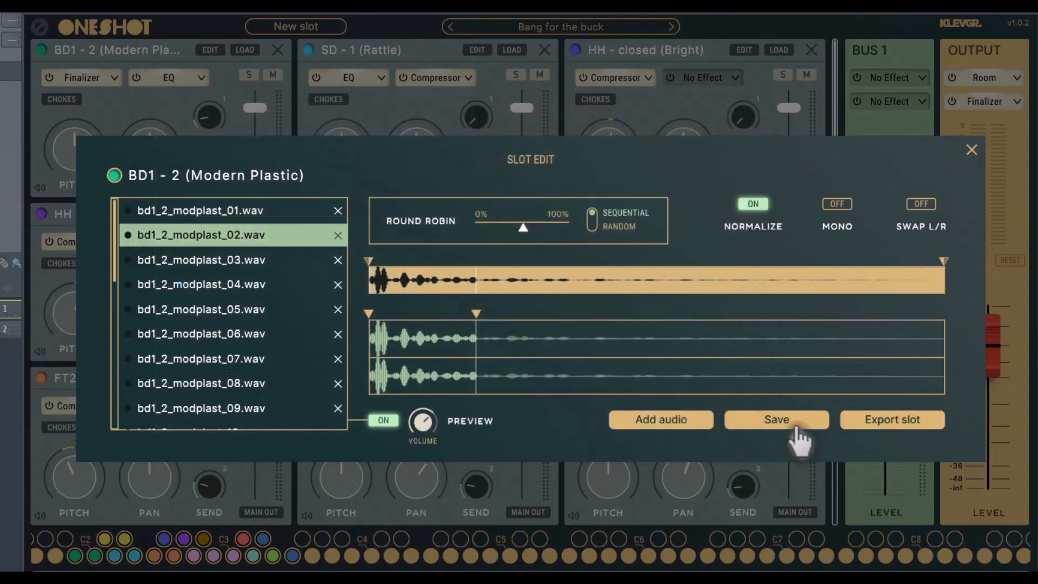
{"action": "left_click", "coordinate": [766, 424]}
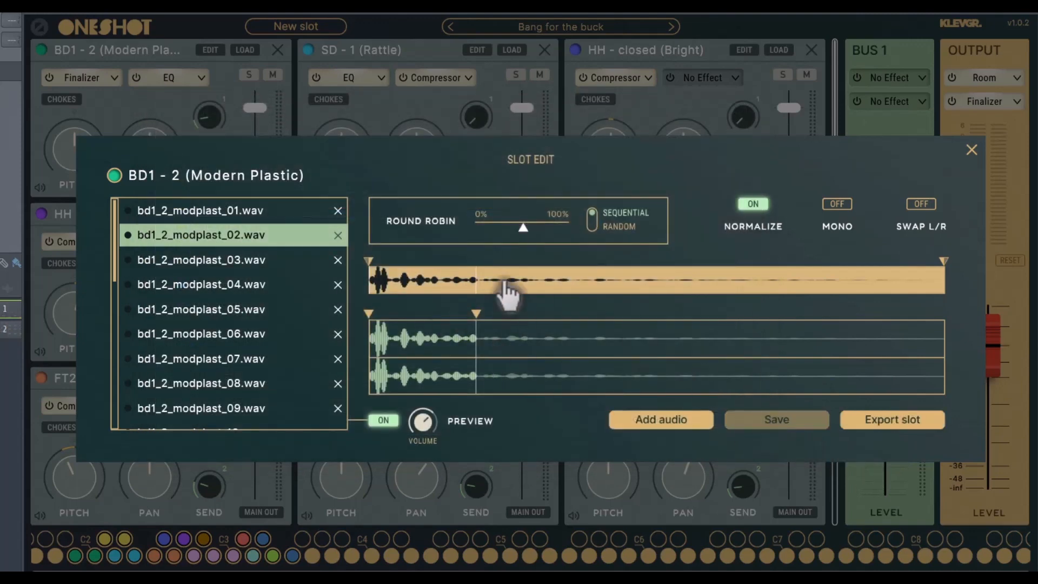
{"action": "left_click", "coordinate": [972, 149]}
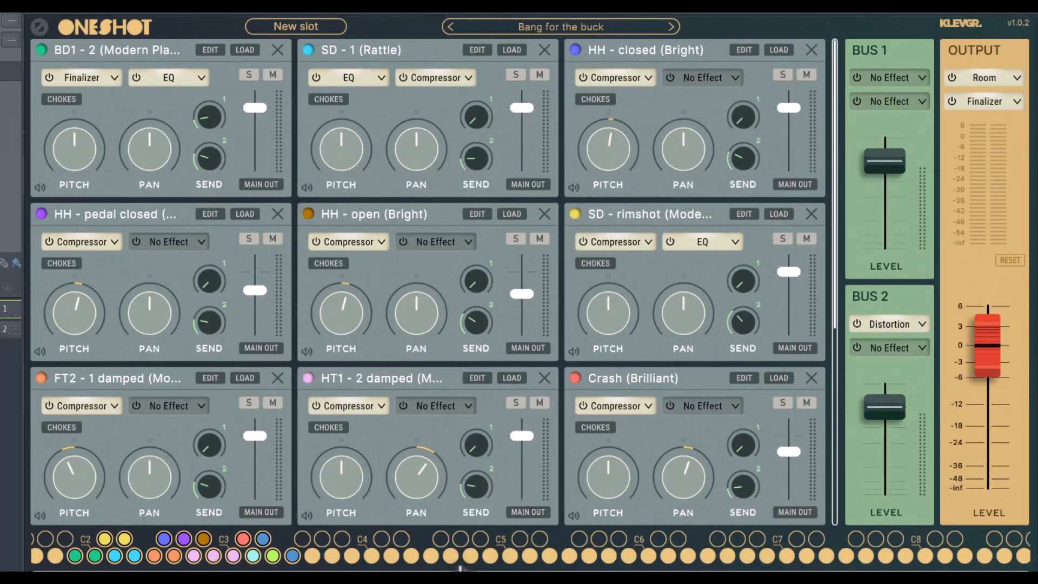
Audition the SD - rimshot trigger at C#2 on the trigger keyboard
{"action": "scroll", "coordinate": [447, 565], "scroll_direction": "left", "scroll_amount": 5}
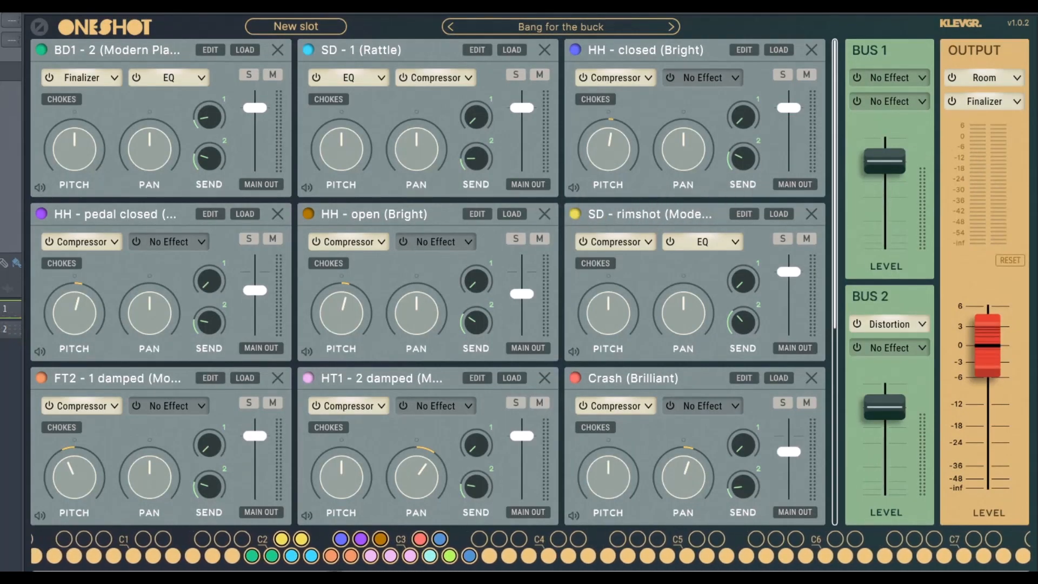
{"action": "left_click", "coordinate": [282, 539]}
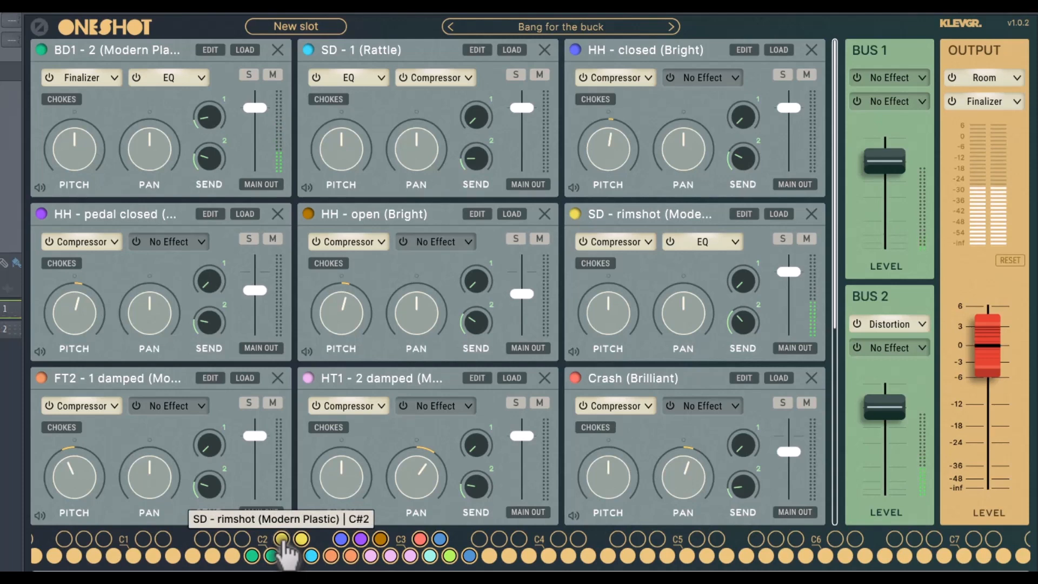
{"action": "left_click", "coordinate": [282, 540]}
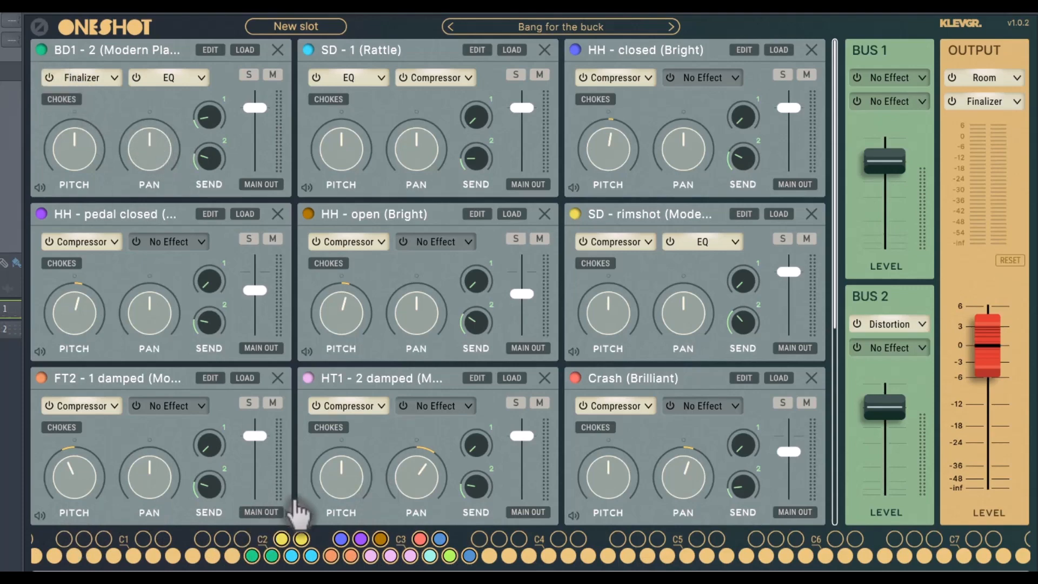
Open the trigger settings for the BD1 - 2 trigger at B1 and view the list of assignable slots without changing it
{"action": "left_click", "coordinate": [253, 556]}
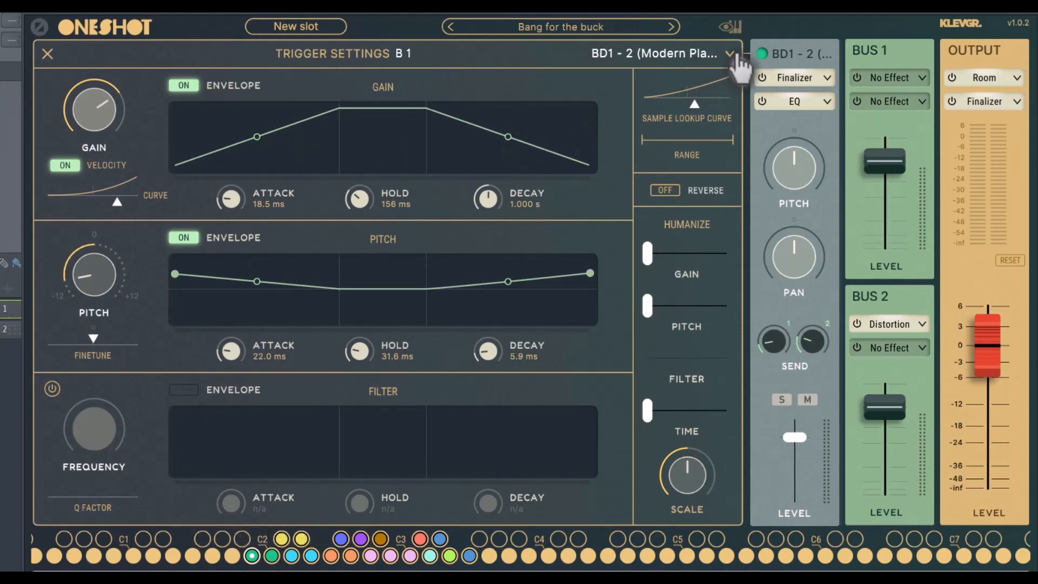
{"action": "left_click", "coordinate": [728, 54]}
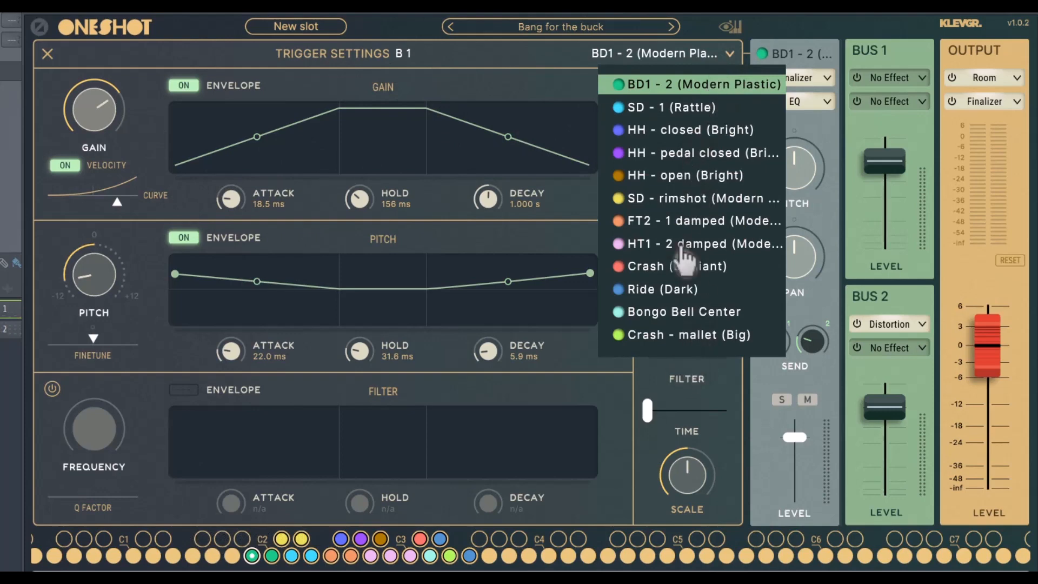
{"action": "left_click", "coordinate": [511, 79]}
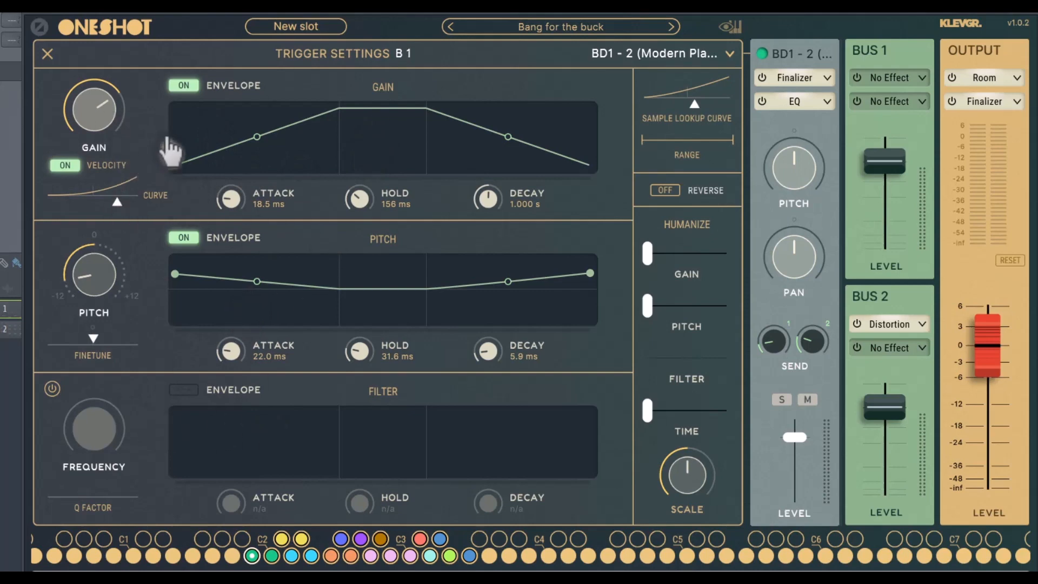
Toggle the trigger's velocity response off and on, set its velocity curve to maximum and lower the gain slightly
{"action": "left_click", "coordinate": [67, 166]}
{"action": "left_click", "coordinate": [70, 167]}
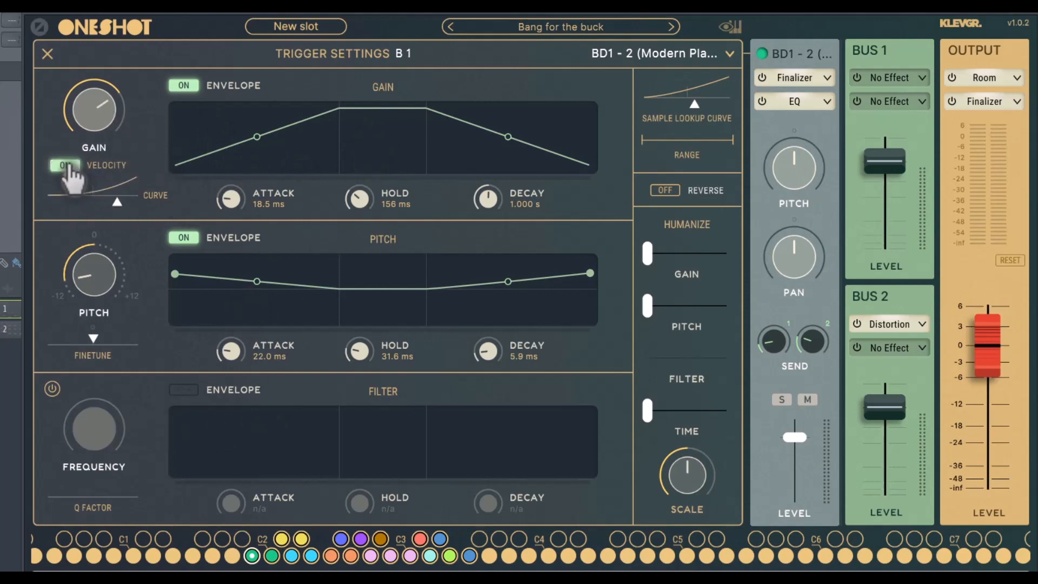
{"action": "left_click_drag", "start_coordinate": [94, 202], "coordinate": [137, 205]}
{"action": "left_click_drag", "start_coordinate": [90, 123], "coordinate": [103, 123]}
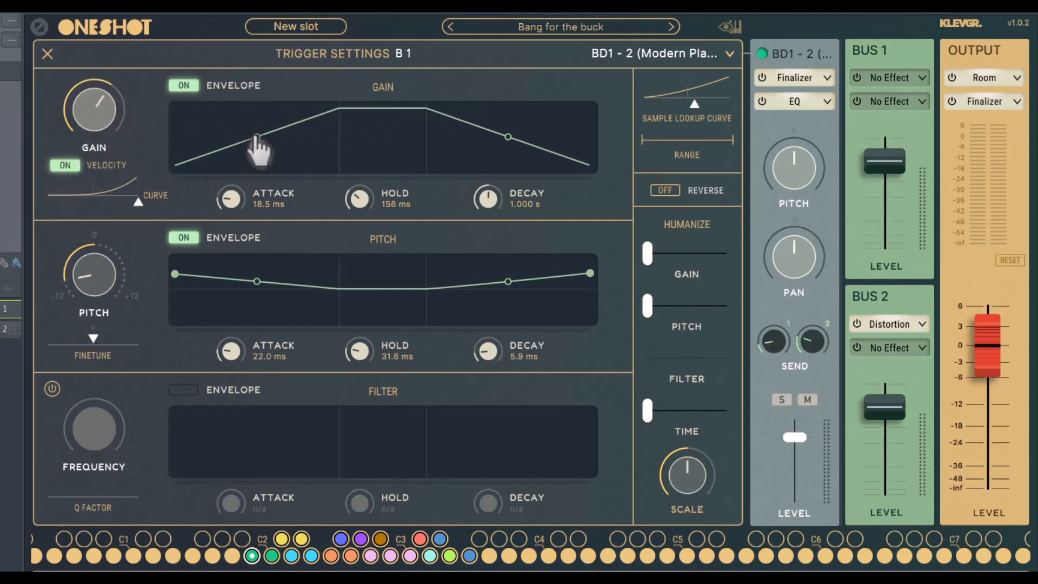
Bend the gain envelope's attack and decay segments into fully concave curves, and toggle the envelope off and back on
{"action": "left_click_drag", "start_coordinate": [255, 139], "coordinate": [457, 207]}
{"action": "left_click_drag", "start_coordinate": [514, 144], "coordinate": [439, 219]}
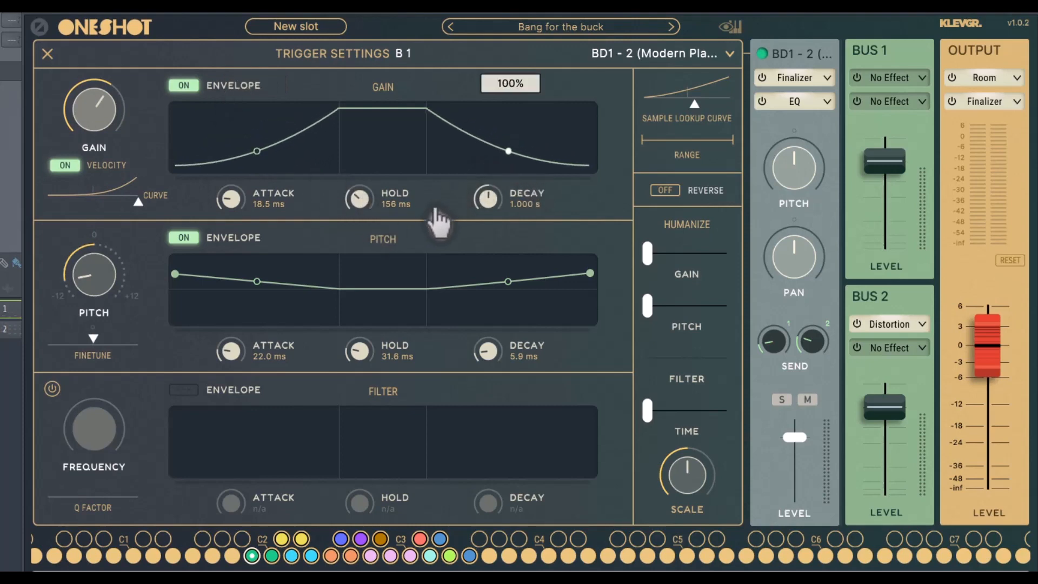
{"action": "left_click", "coordinate": [184, 86]}
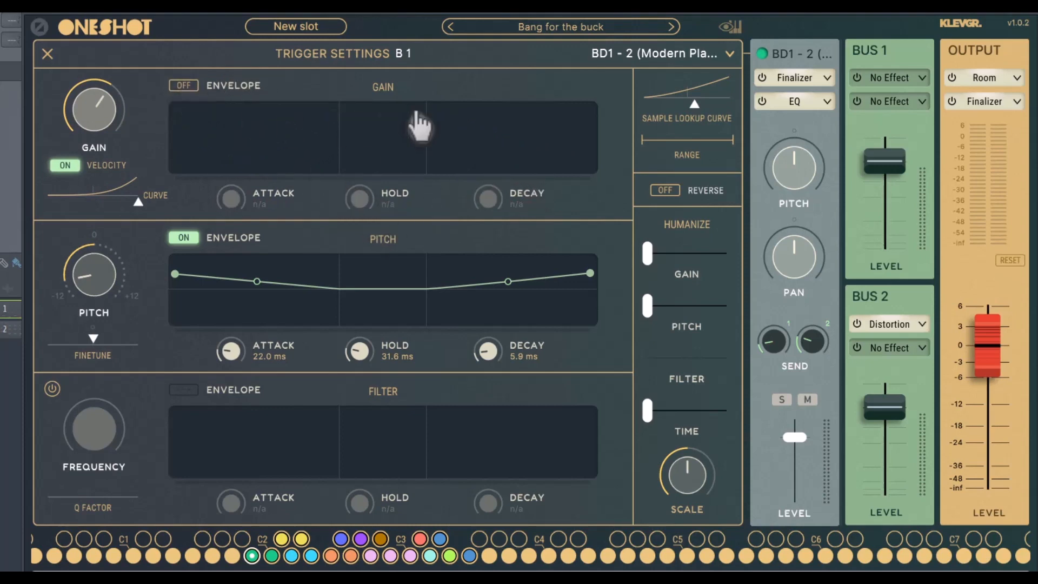
{"action": "left_click", "coordinate": [184, 85]}
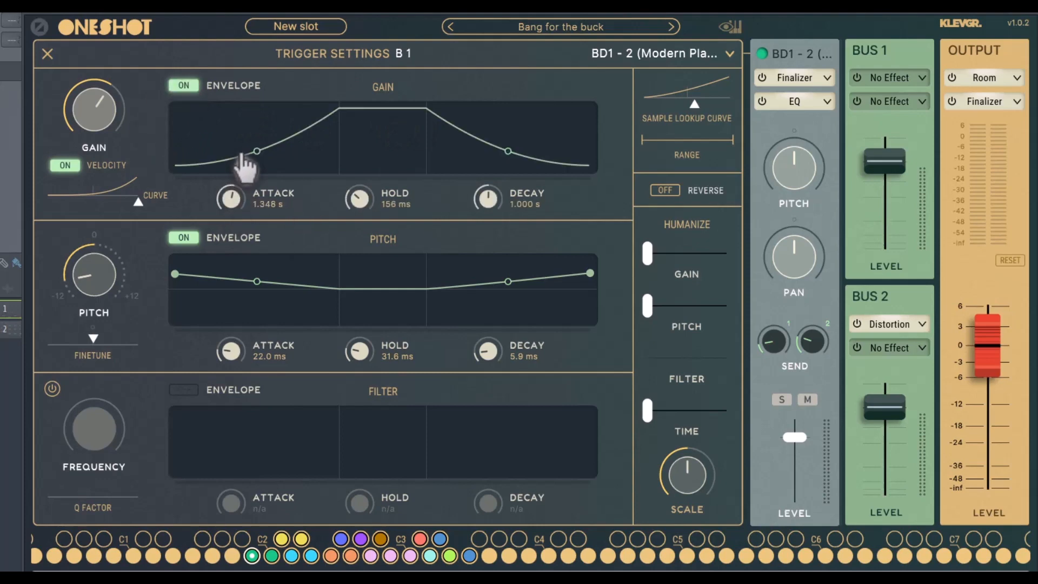
Set the gain envelope to an attack of 252 ms, a hold of 2.315 s and a decay of 3.989 s
{"action": "left_click_drag", "start_coordinate": [241, 156], "coordinate": [235, 183]}
{"action": "left_click_drag", "start_coordinate": [354, 199], "coordinate": [369, 164]}
{"action": "left_click_drag", "start_coordinate": [488, 192], "coordinate": [496, 171]}
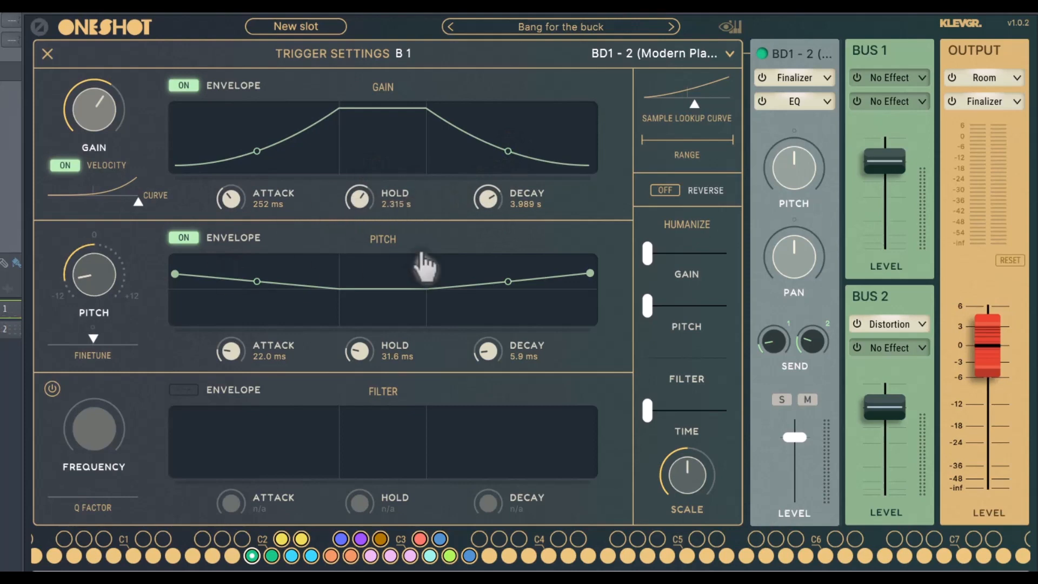
Raise the trigger's pitch to just below 0 and set its finetune to the minimum
{"action": "mouse_move", "coordinate": [81, 270]}
{"action": "left_mouse_down"}
{"action": "mouse_move", "coordinate": [88, 233]}
{"action": "mouse_move", "coordinate": [84, 268]}
{"action": "left_mouse_up"}
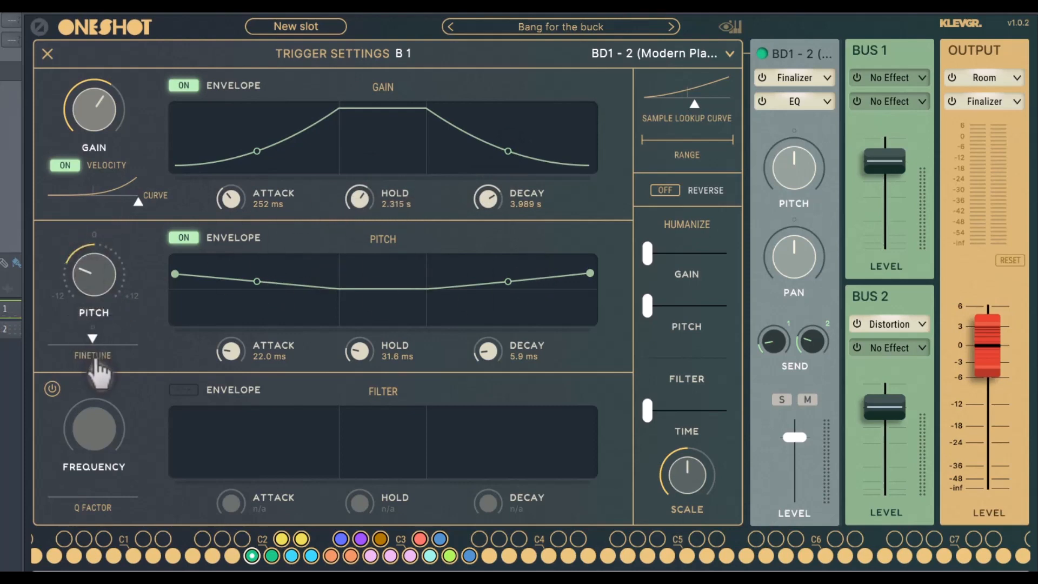
{"action": "mouse_move", "coordinate": [93, 343]}
{"action": "left_mouse_down"}
{"action": "mouse_move", "coordinate": [51, 358]}
{"action": "mouse_move", "coordinate": [33, 351]}
{"action": "mouse_move", "coordinate": [209, 359]}
{"action": "mouse_move", "coordinate": [109, 355]}
{"action": "left_mouse_up"}
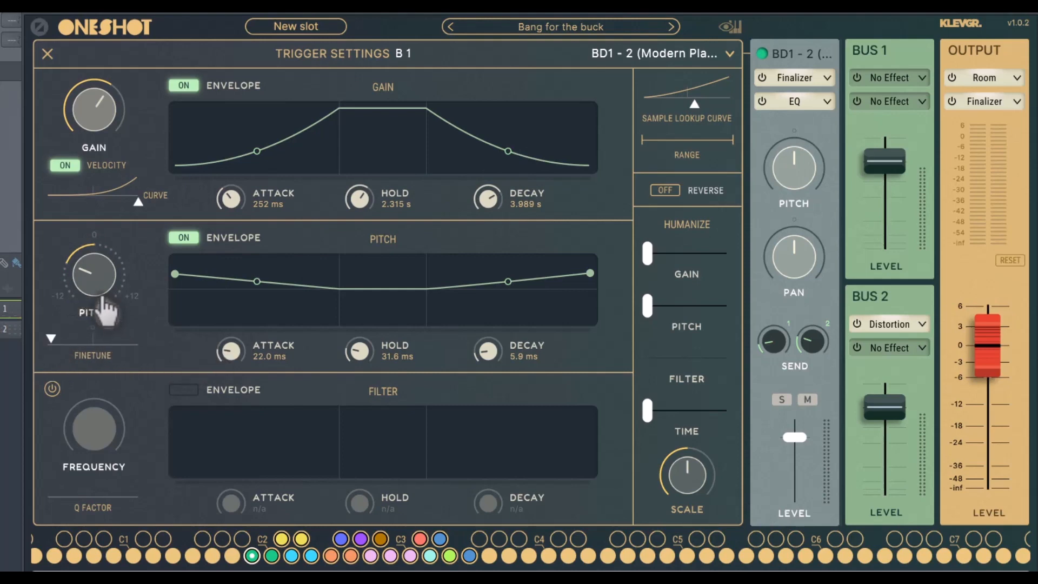
{"action": "left_click_drag", "start_coordinate": [105, 311], "coordinate": [104, 286]}
Shape the pitch envelope with a -1200 cent start, a bowed attack of 752 ms, a hold of 1.245 s and a decay of 227 ms
{"action": "left_click_drag", "start_coordinate": [174, 274], "coordinate": [168, 330]}
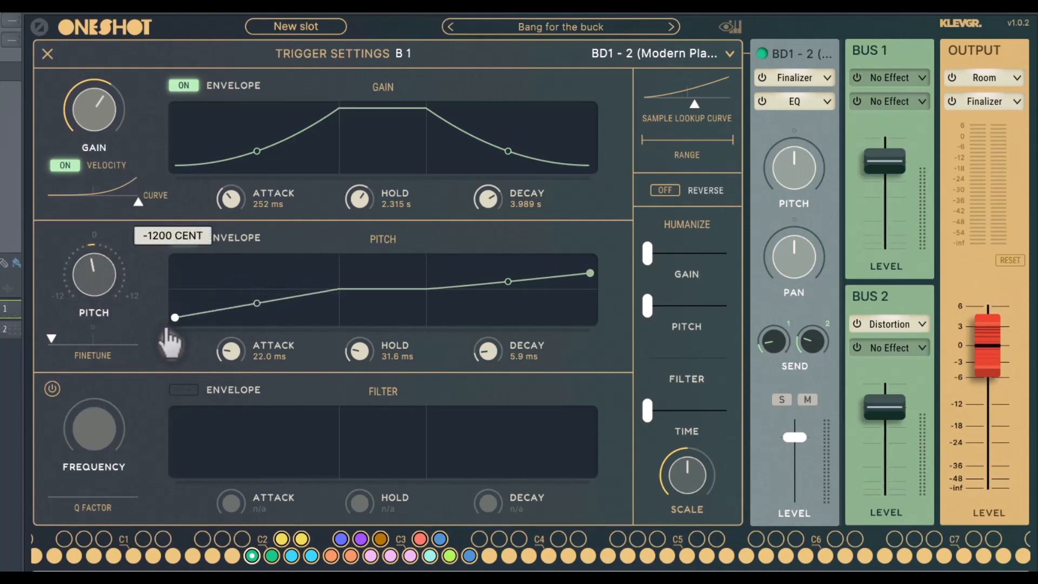
{"action": "left_click_drag", "start_coordinate": [256, 300], "coordinate": [264, 280]}
{"action": "left_click_drag", "start_coordinate": [231, 359], "coordinate": [249, 330]}
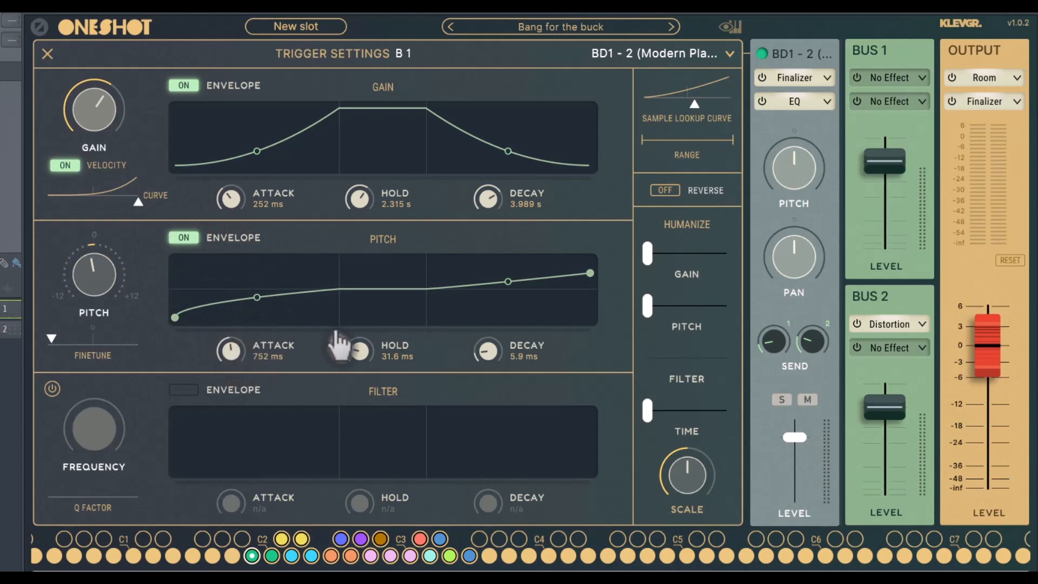
{"action": "left_click_drag", "start_coordinate": [358, 357], "coordinate": [389, 319]}
{"action": "left_click_drag", "start_coordinate": [488, 357], "coordinate": [583, 304]}
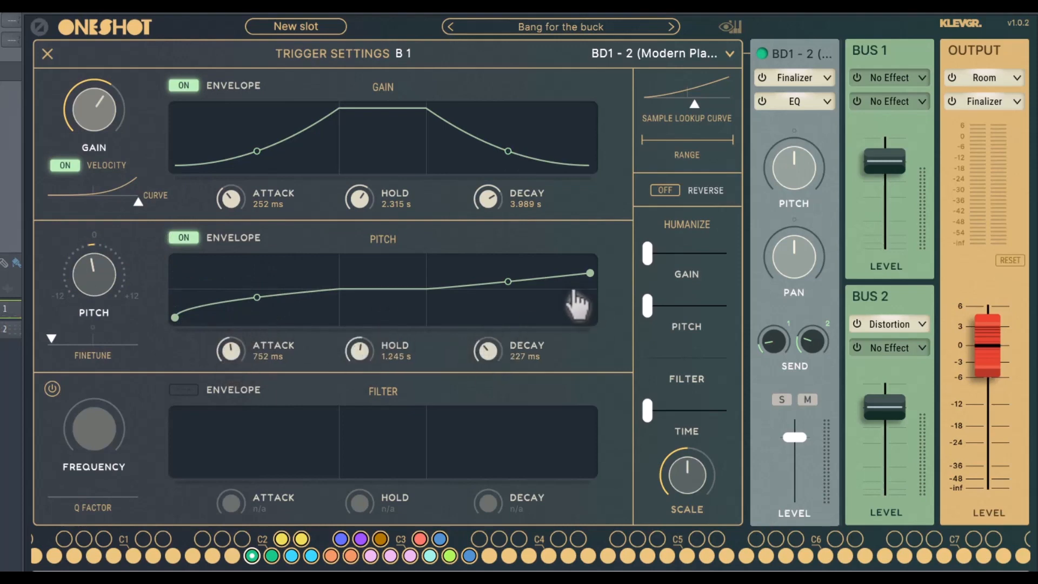
Enable the filter, lower its frequency to about the middle, raise the Q factor slightly, and toggle its envelope off and on
{"action": "left_click", "coordinate": [52, 388]}
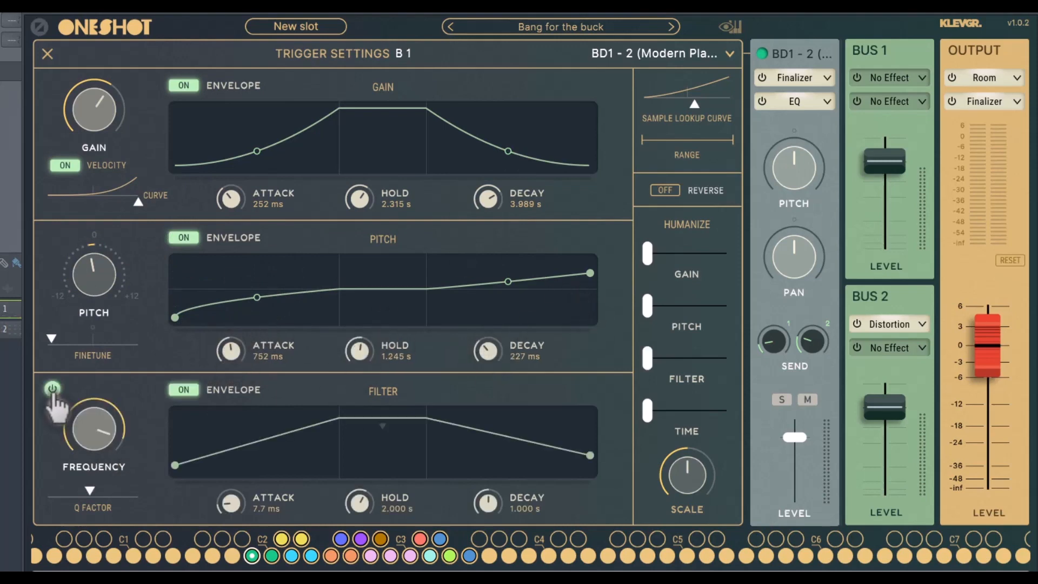
{"action": "mouse_move", "coordinate": [84, 424]}
{"action": "left_mouse_down"}
{"action": "mouse_move", "coordinate": [100, 473]}
{"action": "mouse_move", "coordinate": [50, 514]}
{"action": "mouse_move", "coordinate": [145, 505]}
{"action": "mouse_move", "coordinate": [132, 500]}
{"action": "left_mouse_up"}
{"action": "left_click", "coordinate": [184, 389]}
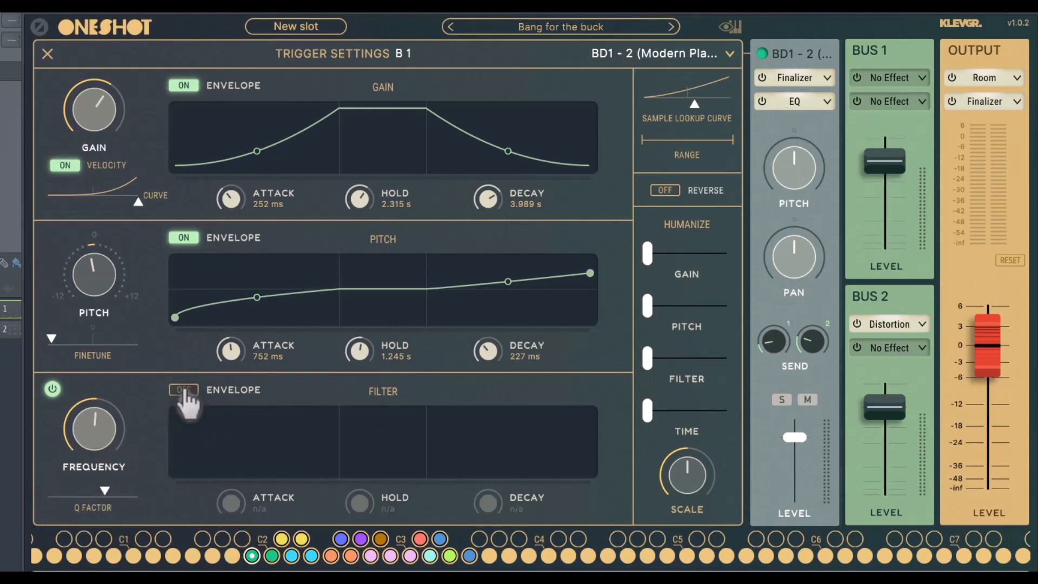
{"action": "left_click", "coordinate": [184, 389]}
Give the filter envelope a high start, 1.283 s attack, 7.896 s hold and 887 ms decay, and lower its hold level slightly
{"action": "left_click_drag", "start_coordinate": [176, 466], "coordinate": [186, 423]}
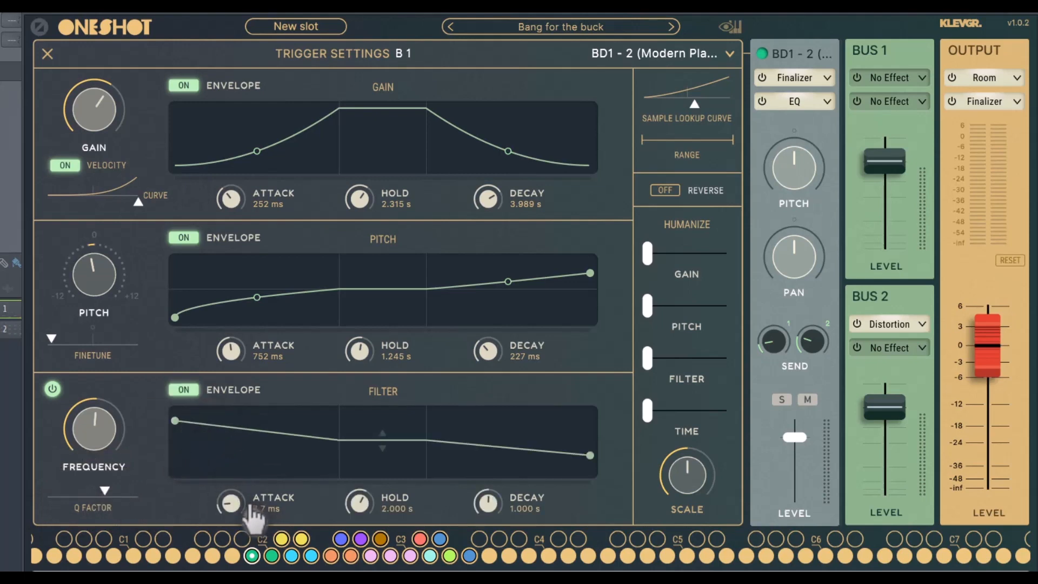
{"action": "left_click_drag", "start_coordinate": [250, 514], "coordinate": [255, 468]}
{"action": "left_click_drag", "start_coordinate": [359, 514], "coordinate": [359, 500]}
{"action": "left_click_drag", "start_coordinate": [506, 513], "coordinate": [490, 535]}
{"action": "left_click_drag", "start_coordinate": [382, 439], "coordinate": [401, 451]}
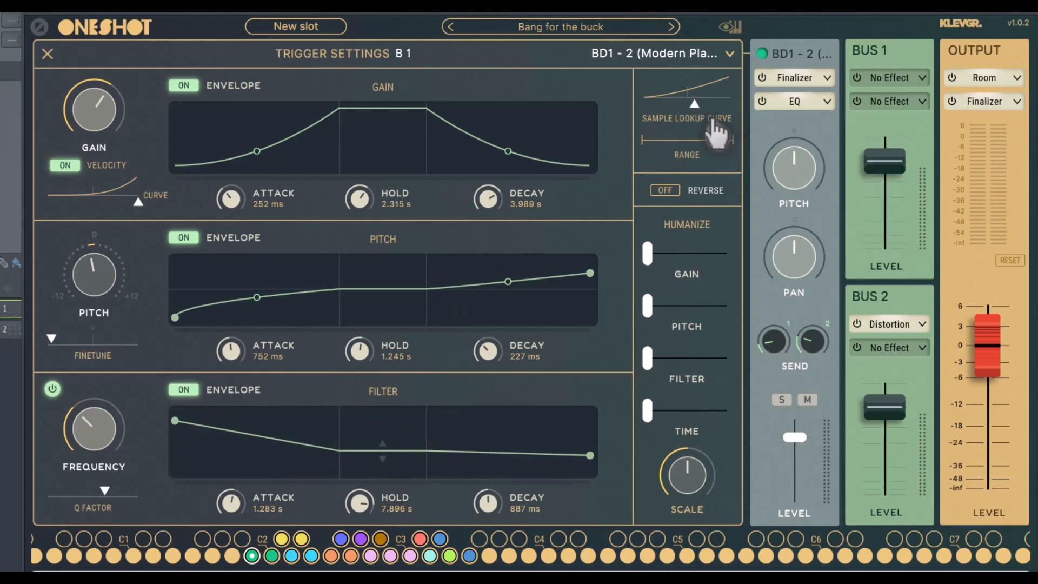
Straighten the sample lookup curve, and try the Range and Reverse options, leaving the range full and Reverse off
{"action": "mouse_move", "coordinate": [697, 110]}
{"action": "left_mouse_down"}
{"action": "mouse_move", "coordinate": [719, 111]}
{"action": "mouse_move", "coordinate": [668, 112]}
{"action": "mouse_move", "coordinate": [726, 110]}
{"action": "mouse_move", "coordinate": [689, 133]}
{"action": "mouse_move", "coordinate": [689, 143]}
{"action": "mouse_move", "coordinate": [719, 153]}
{"action": "mouse_move", "coordinate": [626, 157]}
{"action": "left_mouse_up"}
{"action": "left_click_drag", "start_coordinate": [730, 139], "coordinate": [752, 141]}
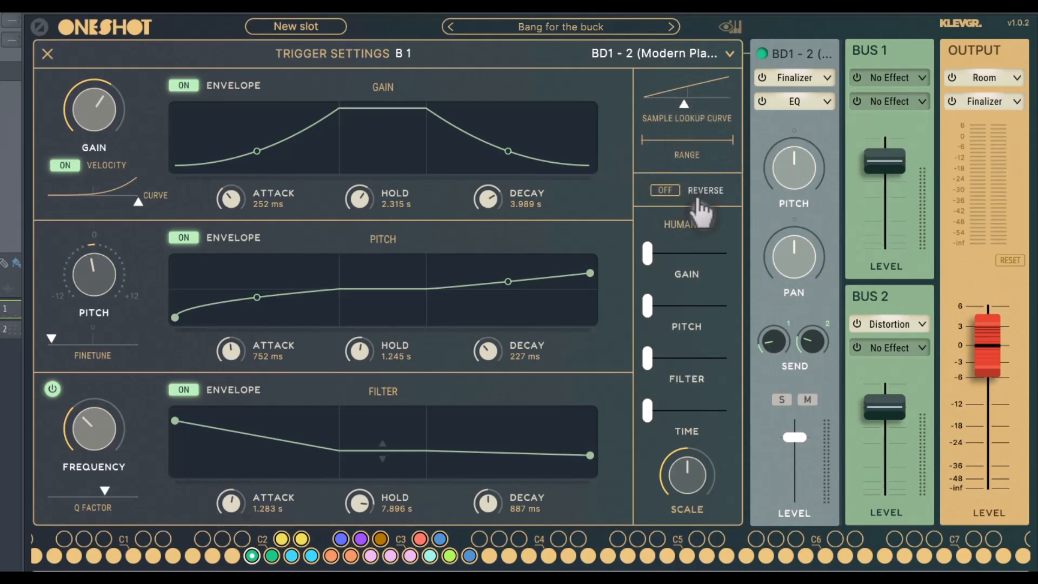
{"action": "left_click", "coordinate": [665, 190]}
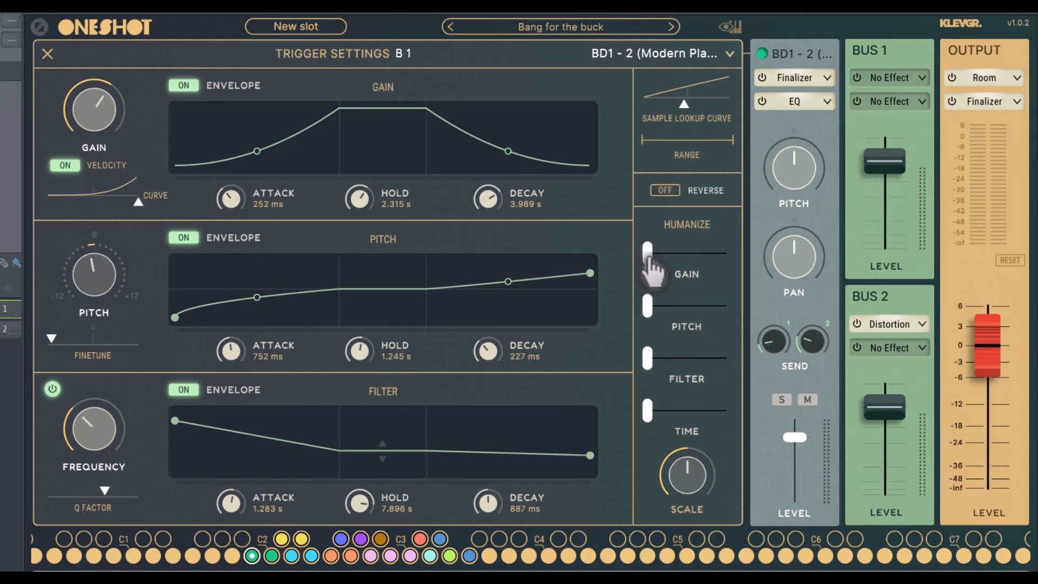
Try the Humanize sliders for gain, filter and time, leaving them at zero, and set Humanize pitch to about a quarter
{"action": "mouse_move", "coordinate": [649, 258]}
{"action": "left_mouse_down"}
{"action": "mouse_move", "coordinate": [683, 273]}
{"action": "mouse_move", "coordinate": [737, 274]}
{"action": "mouse_move", "coordinate": [647, 269]}
{"action": "left_mouse_up"}
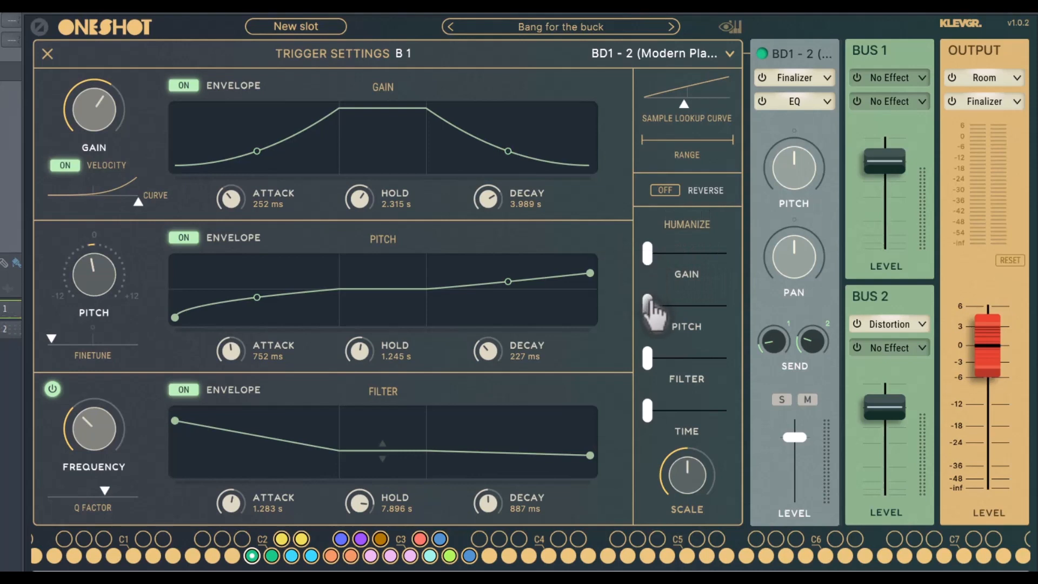
{"action": "mouse_move", "coordinate": [655, 309]}
{"action": "left_mouse_down"}
{"action": "mouse_move", "coordinate": [718, 311]}
{"action": "mouse_move", "coordinate": [669, 306]}
{"action": "left_mouse_up"}
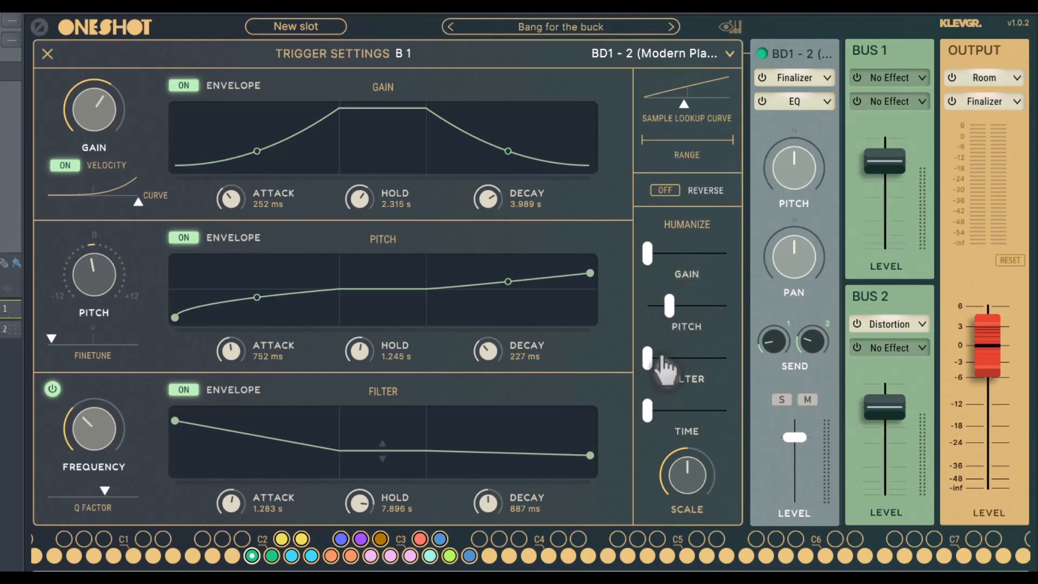
{"action": "mouse_move", "coordinate": [665, 368]}
{"action": "left_mouse_down"}
{"action": "mouse_move", "coordinate": [725, 371]}
{"action": "mouse_move", "coordinate": [648, 371]}
{"action": "left_mouse_up"}
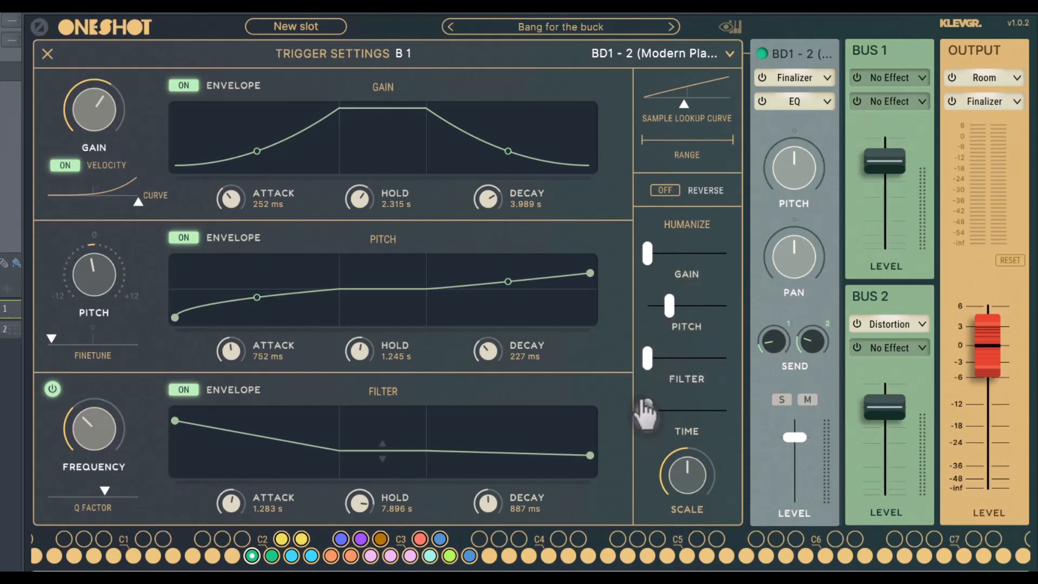
{"action": "mouse_move", "coordinate": [654, 414]}
{"action": "left_mouse_down"}
{"action": "mouse_move", "coordinate": [715, 414]}
{"action": "mouse_move", "coordinate": [652, 428]}
{"action": "left_mouse_up"}
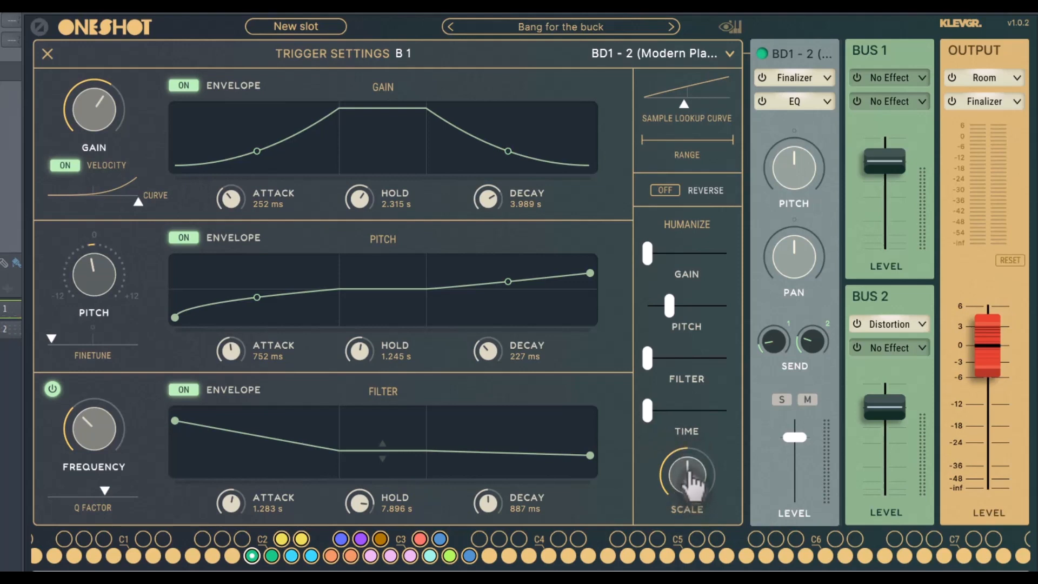
Try the Scale amount at 49% and at a higher setting, and lower it to 0%
{"action": "left_click_drag", "start_coordinate": [692, 478], "coordinate": [682, 475]}
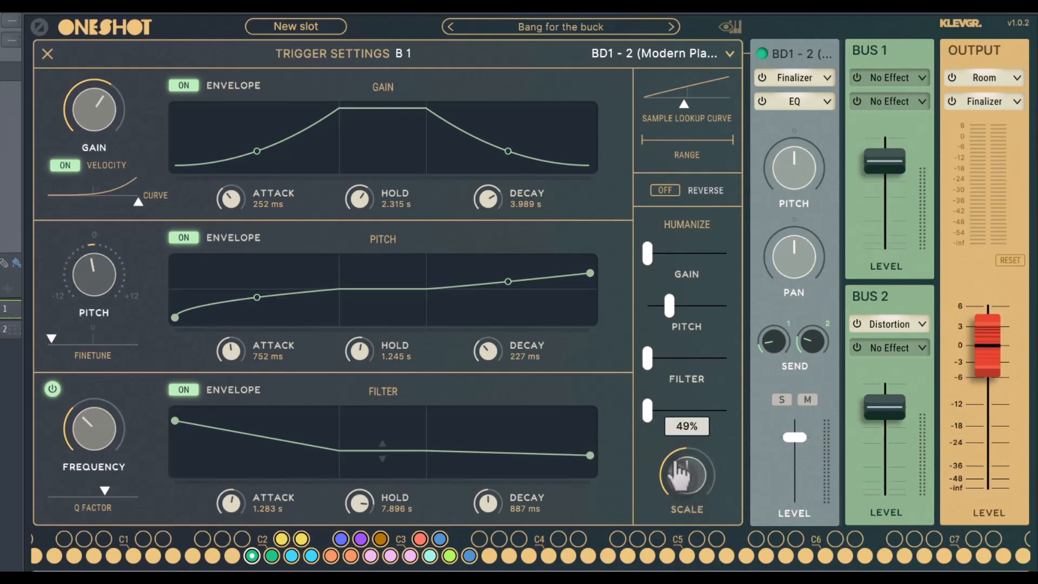
{"action": "left_click_drag", "start_coordinate": [682, 475], "coordinate": [680, 460]}
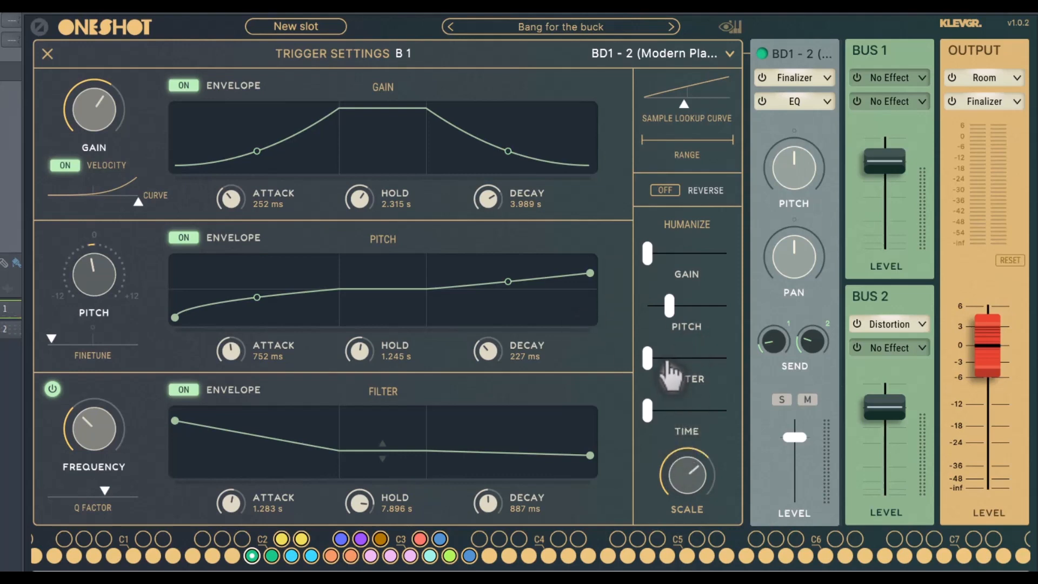
{"action": "left_click_drag", "start_coordinate": [690, 478], "coordinate": [690, 540]}
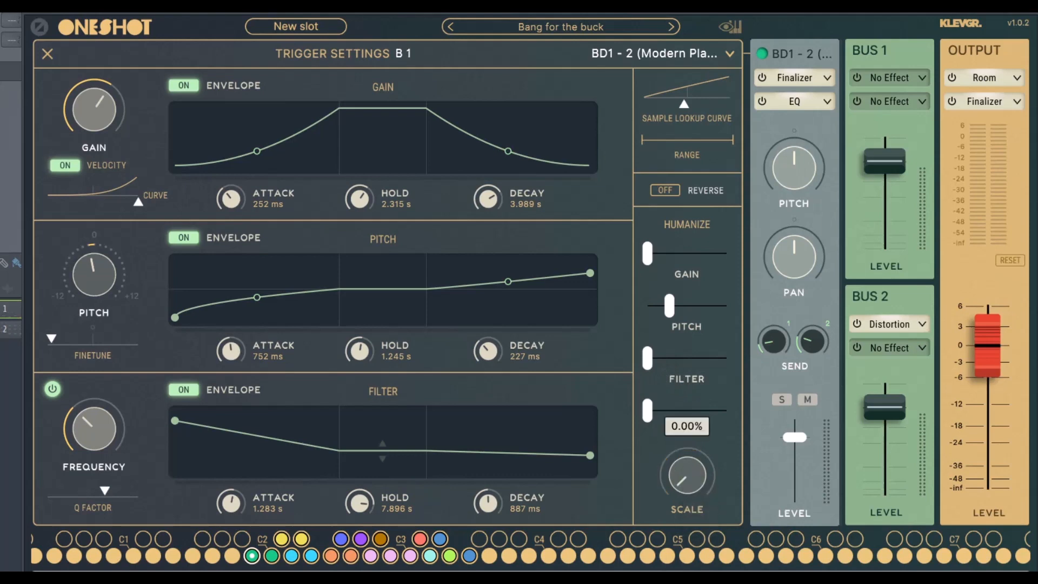
Reset Scale to full, and set Humanize gain and filter to about half and time to about a third
{"action": "double_click", "coordinate": [694, 482]}
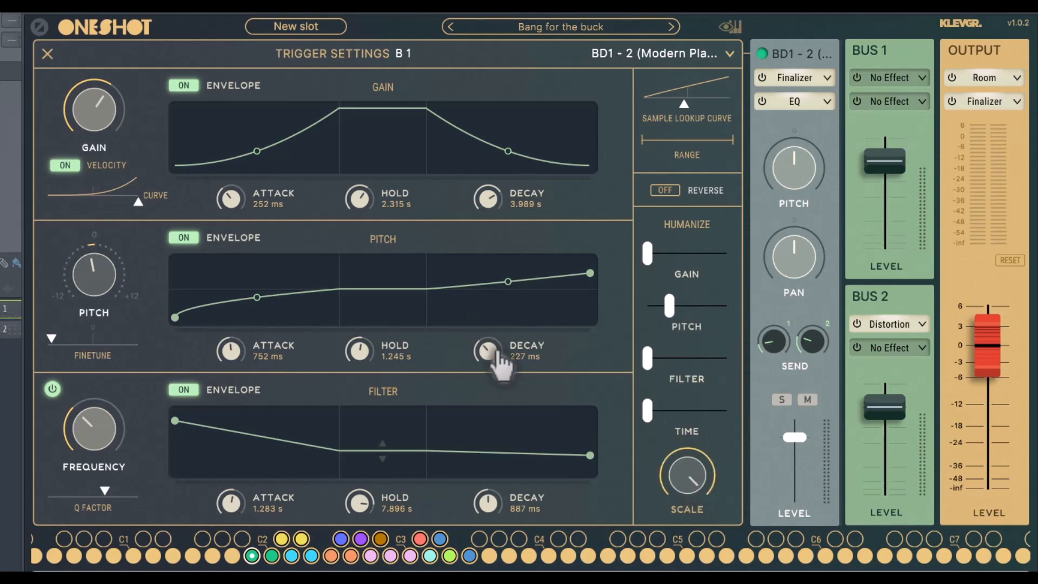
{"action": "left_click_drag", "start_coordinate": [645, 258], "coordinate": [685, 309]}
{"action": "left_click_drag", "start_coordinate": [648, 359], "coordinate": [685, 358]}
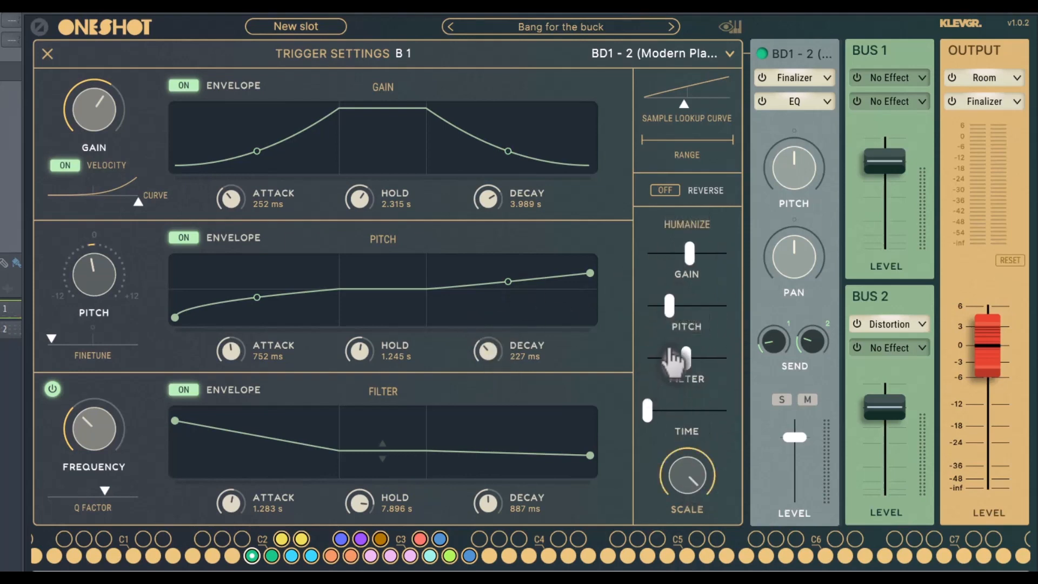
{"action": "left_click_drag", "start_coordinate": [647, 411], "coordinate": [675, 411]}
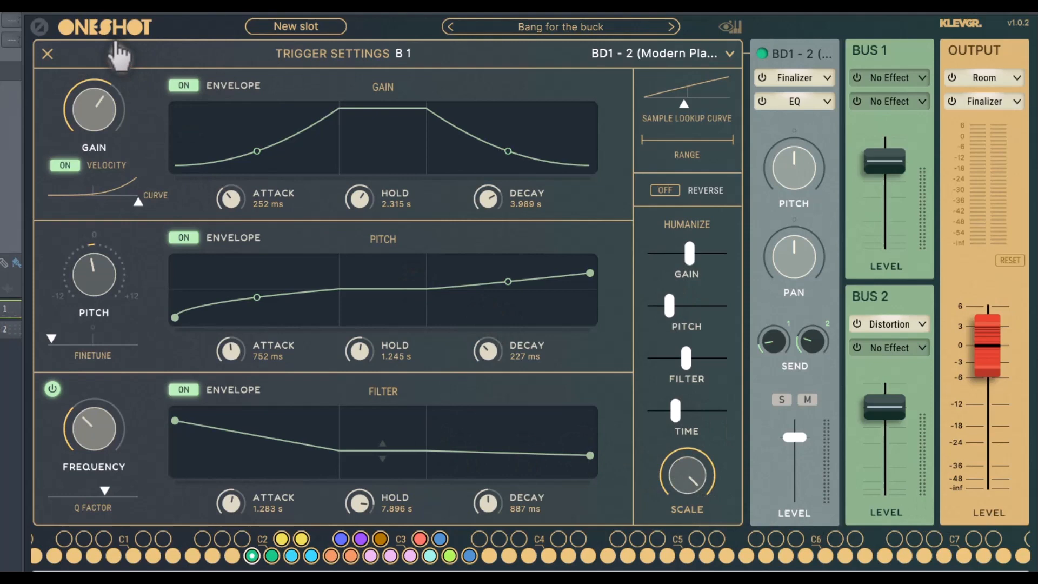
Load the Default Empty Preset from the Standard Acoustic category, followed by the 60s Drum Kit
{"action": "left_click", "coordinate": [544, 28]}
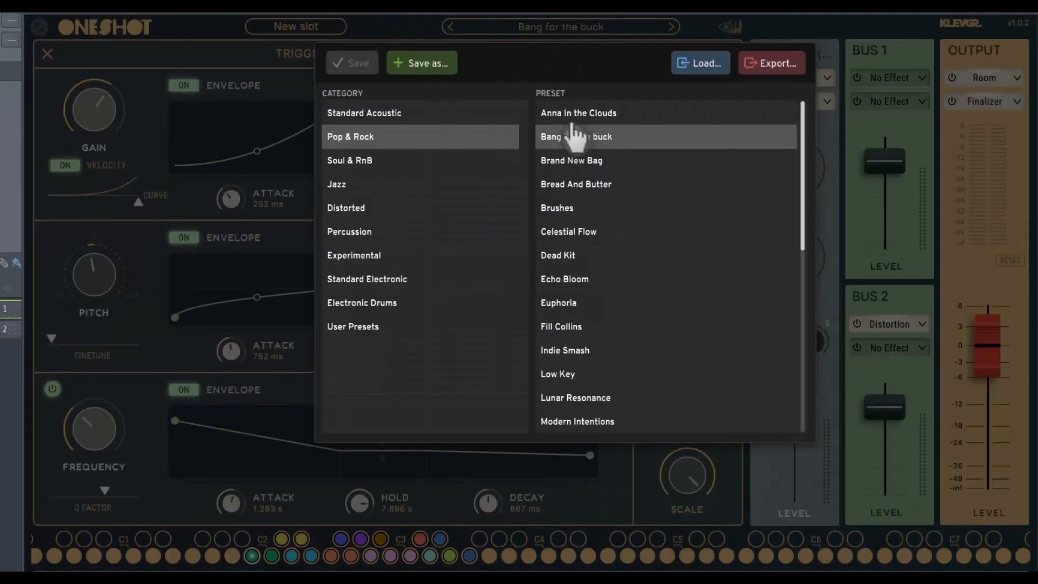
{"action": "left_click", "coordinate": [377, 112]}
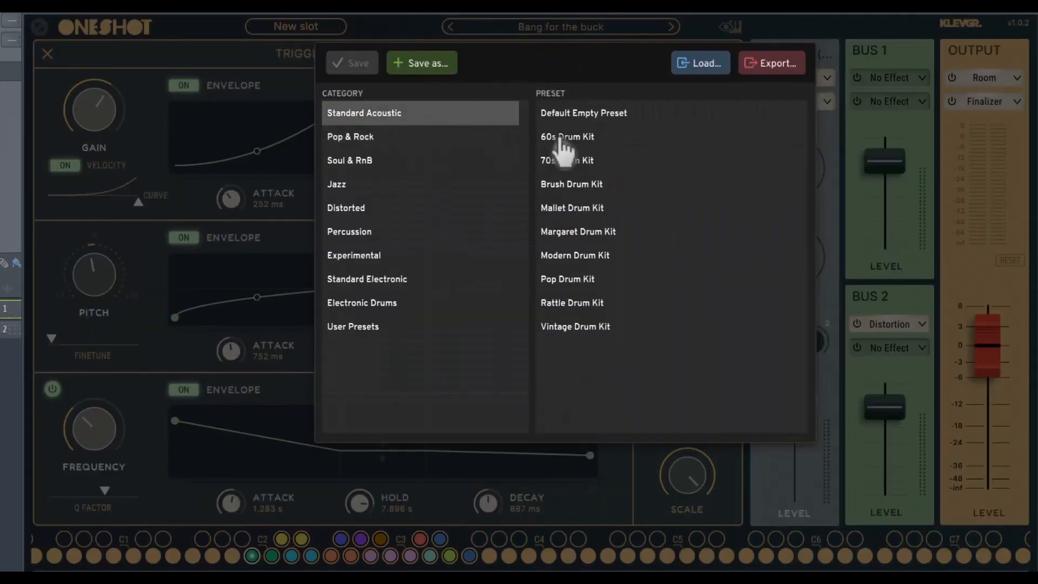
{"action": "left_click", "coordinate": [582, 114]}
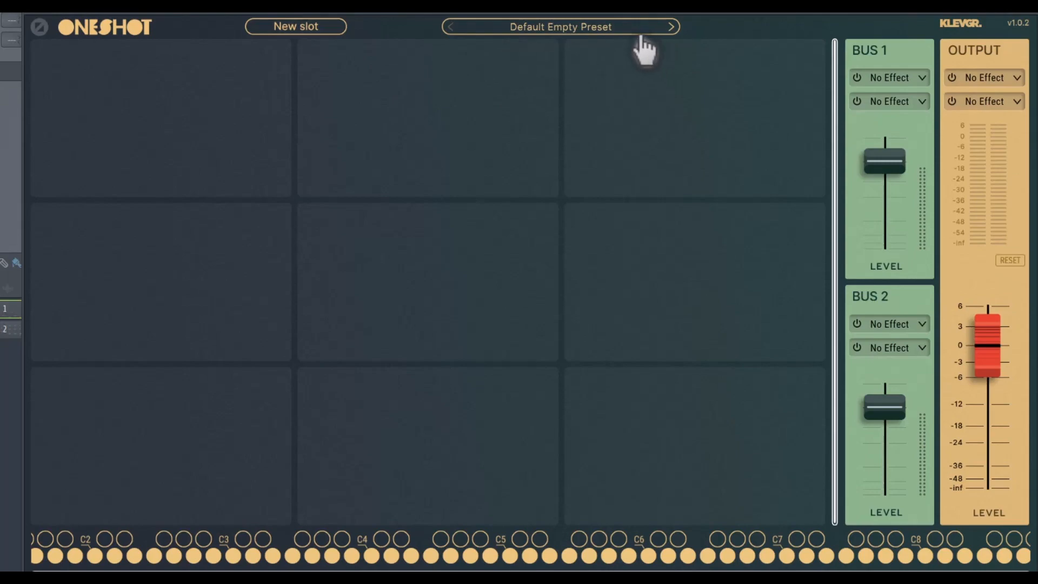
{"action": "left_click", "coordinate": [671, 27]}
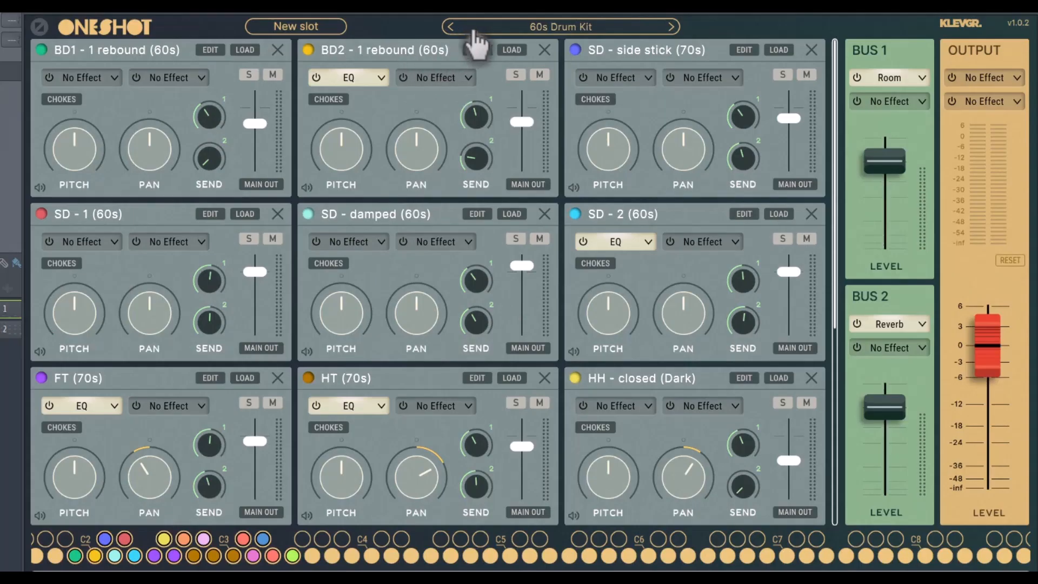
{"action": "left_click", "coordinate": [560, 28]}
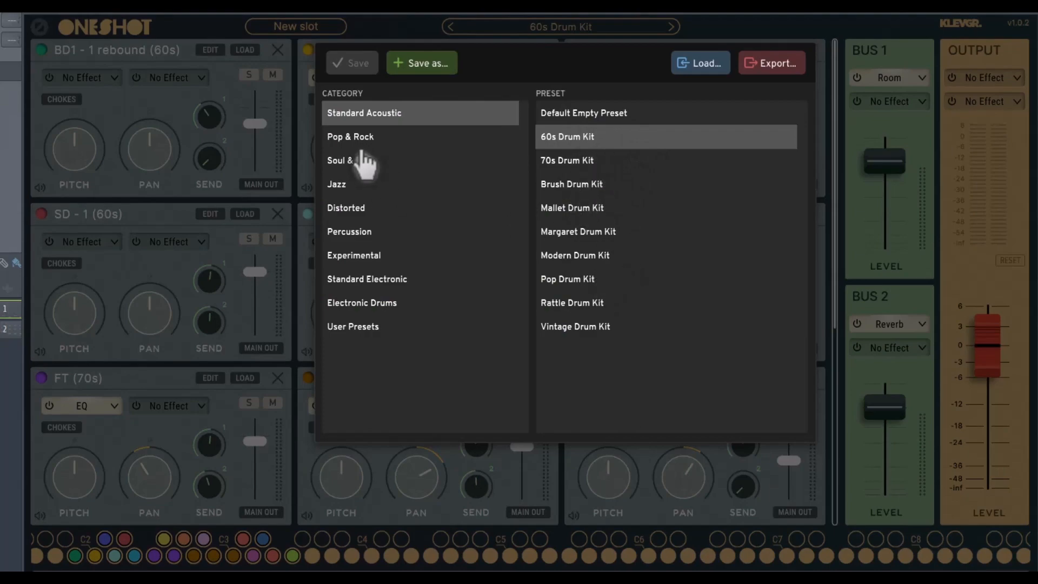
{"action": "left_click", "coordinate": [803, 35]}
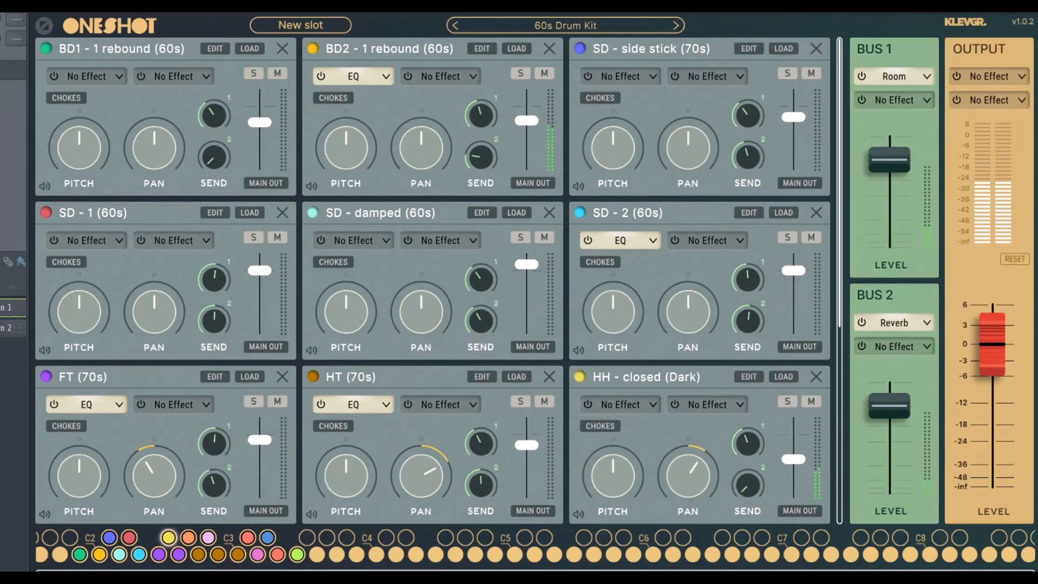
Audition the 70s Drum Kit, Brush Drum Kit and Pop Drum Kit presets from the Standard Acoustic category
{"action": "left_click", "coordinate": [676, 25]}
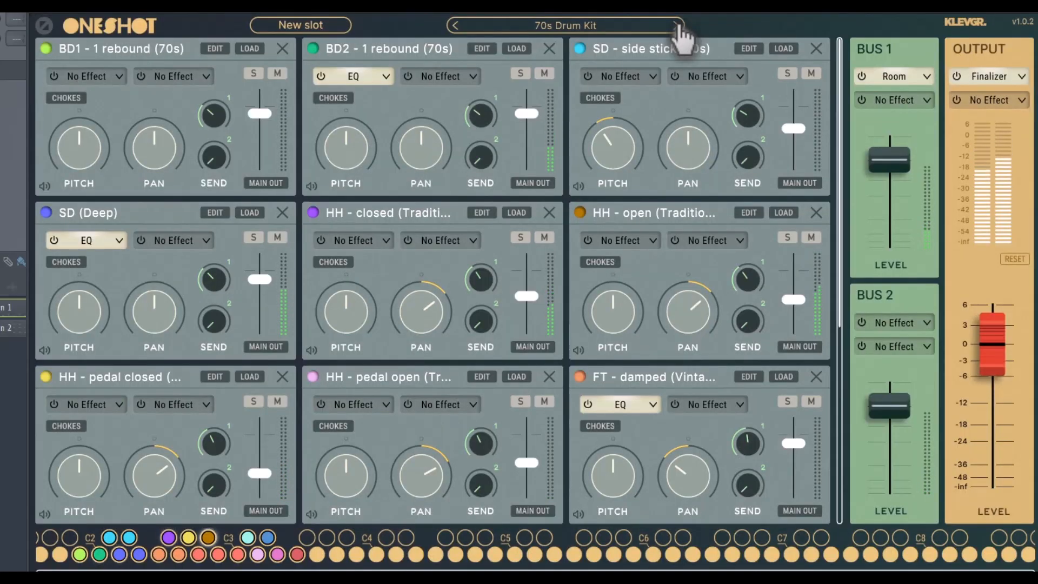
{"action": "left_click", "coordinate": [677, 26]}
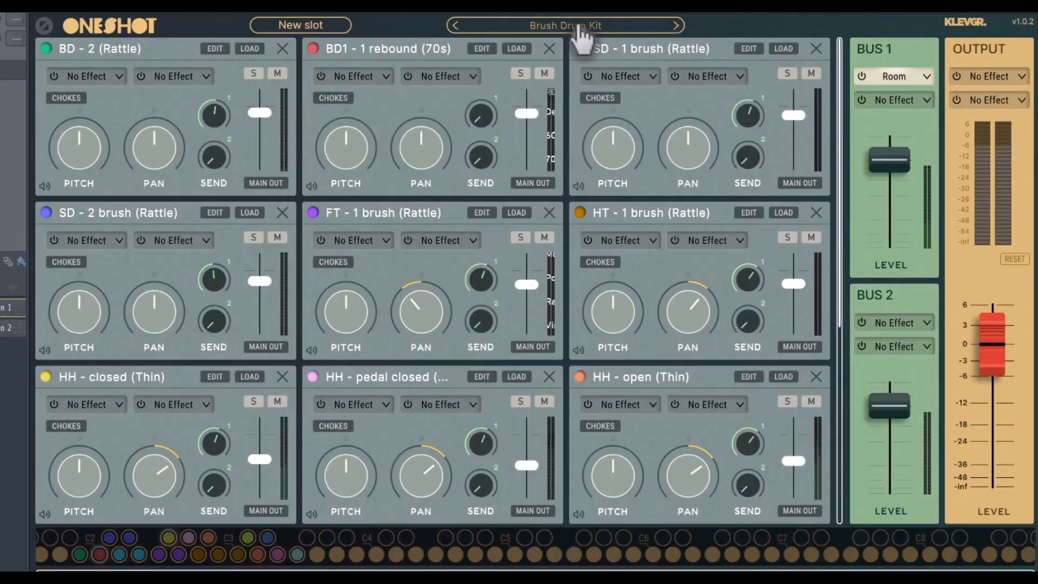
{"action": "left_click", "coordinate": [578, 27]}
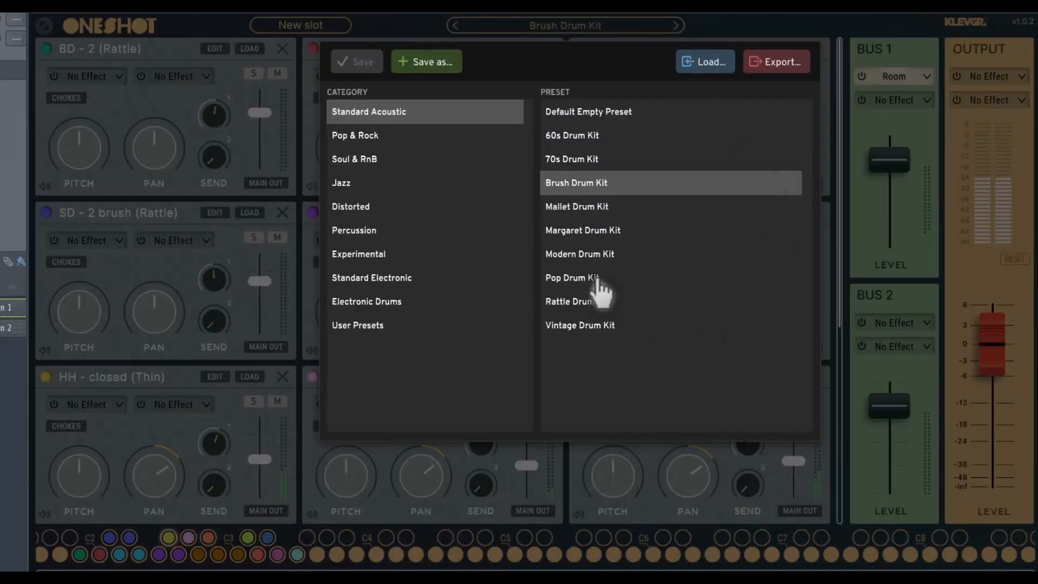
{"action": "left_click", "coordinate": [596, 277]}
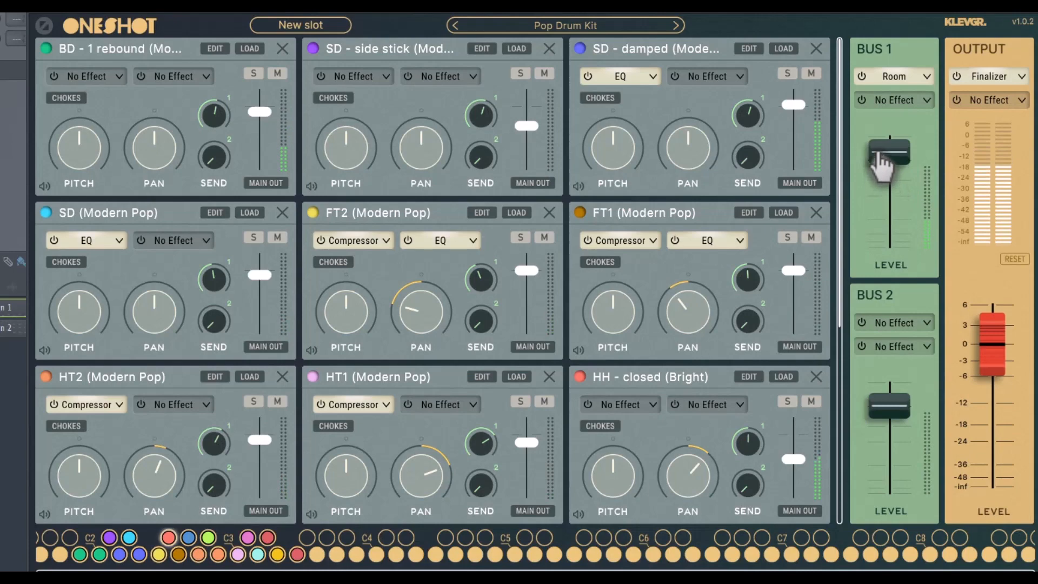
Audition the Anna In the Clouds, Bang for the buck and Brand New Bag presets from the Pop & Rock category
{"action": "left_click", "coordinate": [548, 30]}
{"action": "left_click", "coordinate": [373, 137]}
{"action": "left_click", "coordinate": [621, 111]}
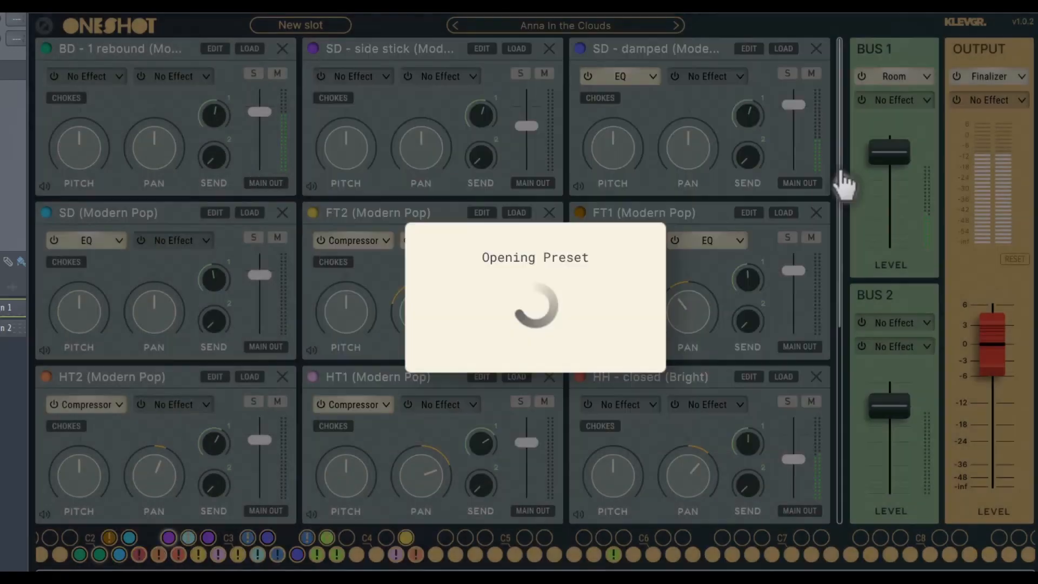
{"action": "left_click", "coordinate": [675, 25]}
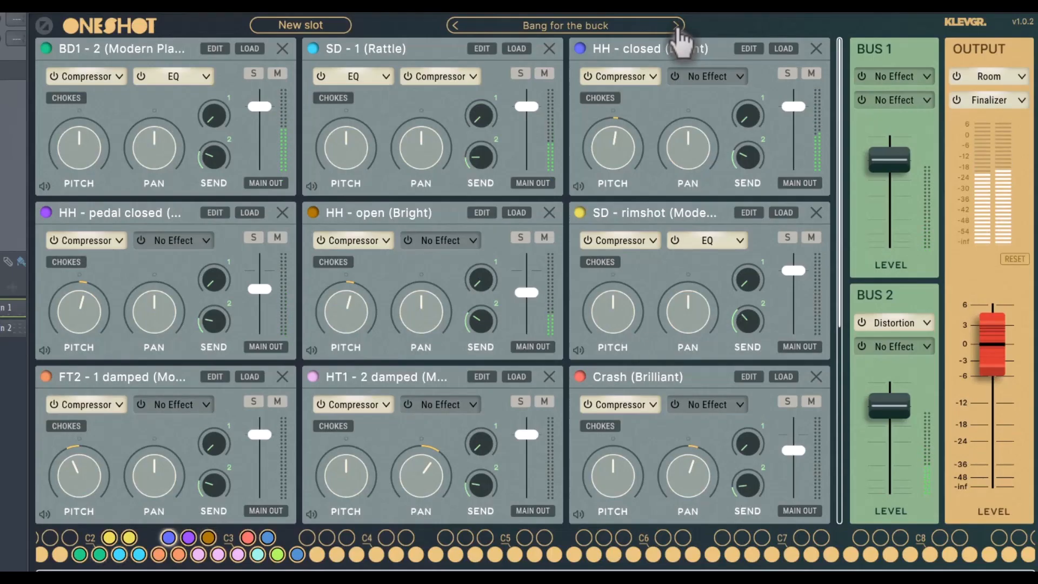
{"action": "left_click", "coordinate": [676, 27]}
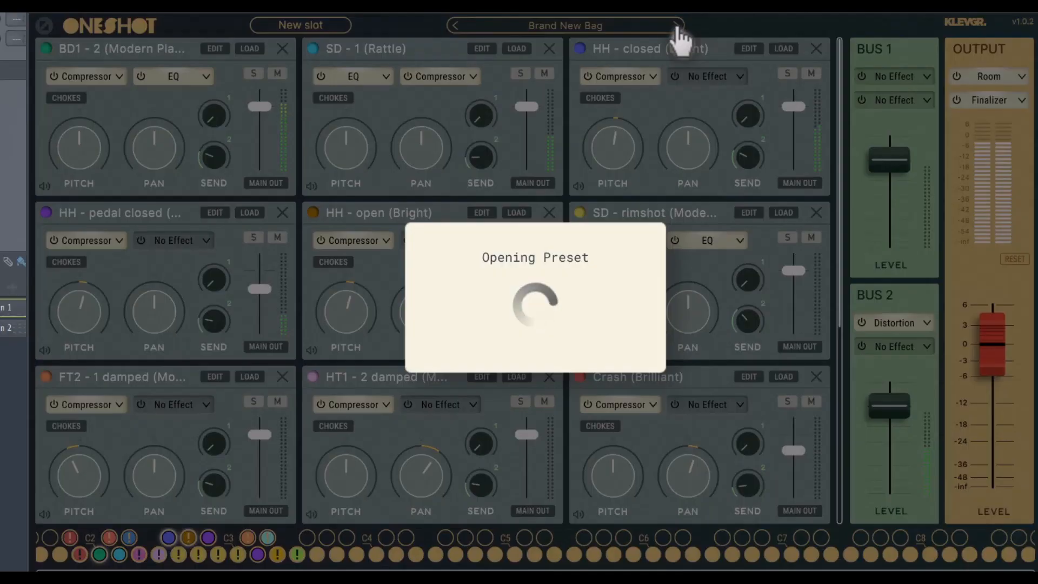
Audition the Lunar Resonance, Modern Intentions and Supertight presets from the Pop & Rock category
{"action": "left_click", "coordinate": [594, 32]}
{"action": "scroll", "coordinate": [590, 346], "scroll_direction": "down", "scroll_amount": 3}
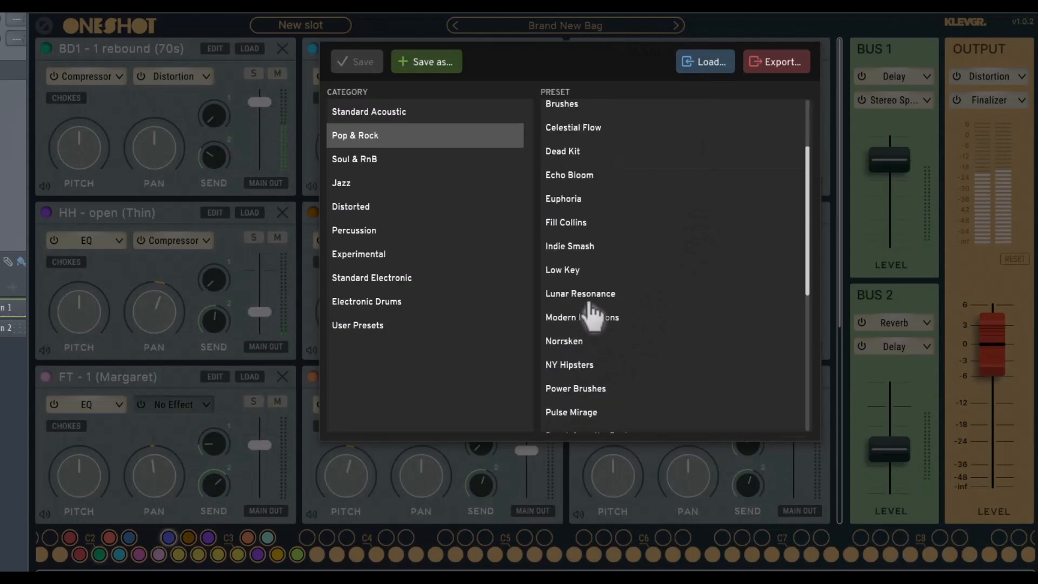
{"action": "left_click", "coordinate": [605, 296]}
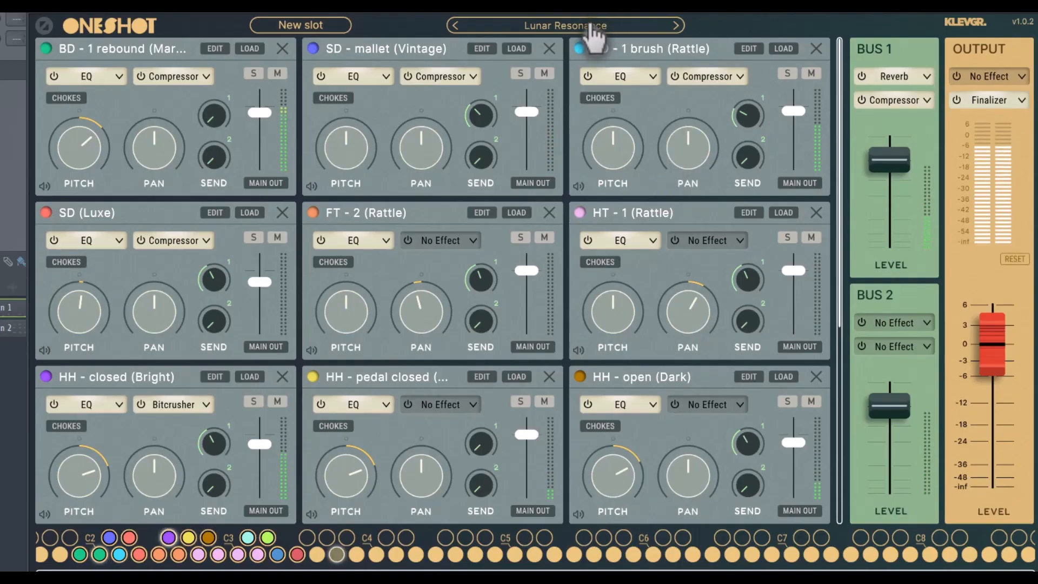
{"action": "left_click", "coordinate": [676, 26]}
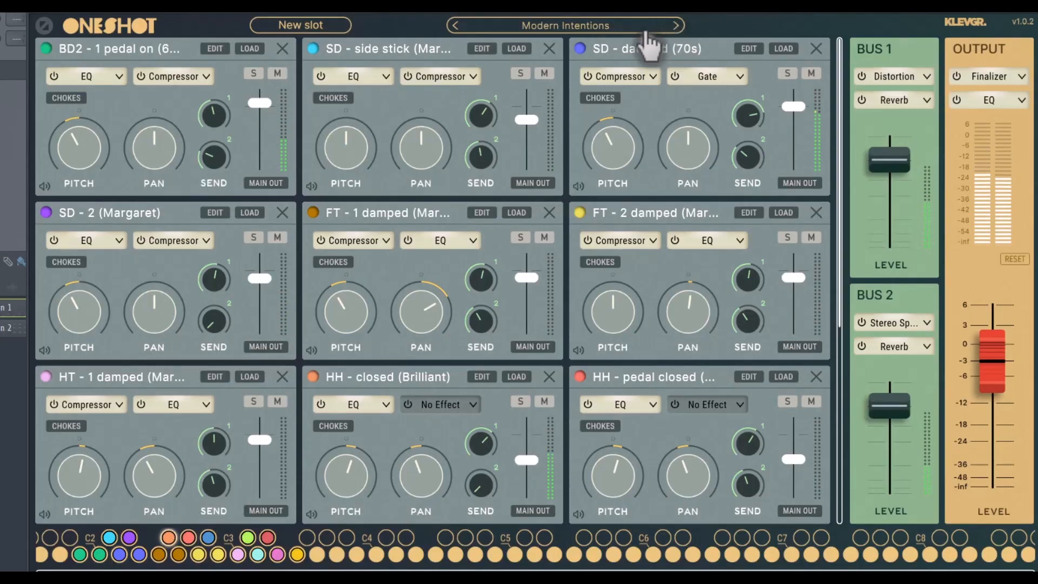
{"action": "left_click", "coordinate": [601, 27]}
{"action": "left_click", "coordinate": [592, 373]}
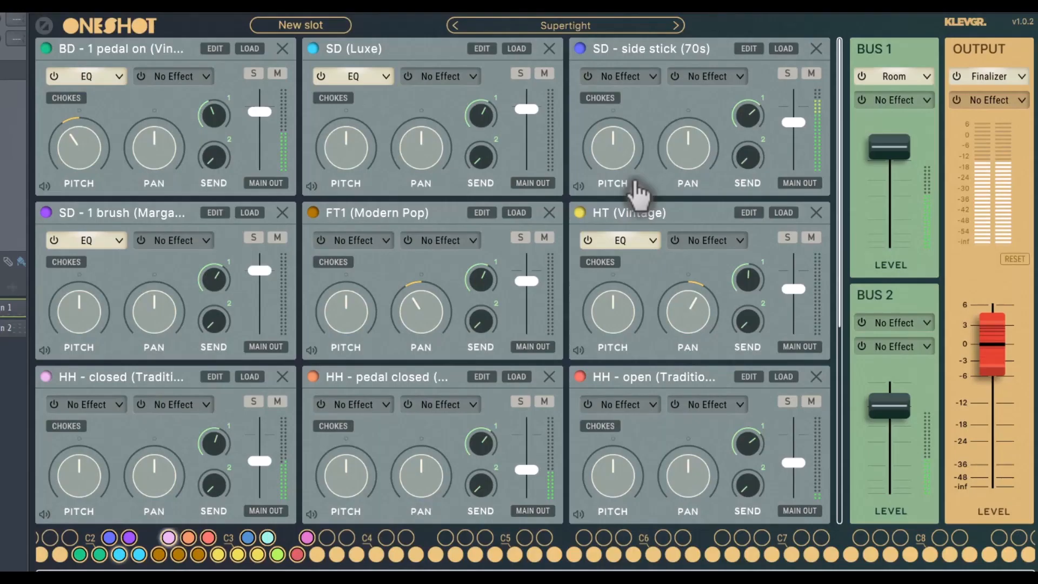
Audition the Let's go, Masterpiece, Motown and Steep Hill St presets from the Soul & RnB category
{"action": "left_click", "coordinate": [578, 27]}
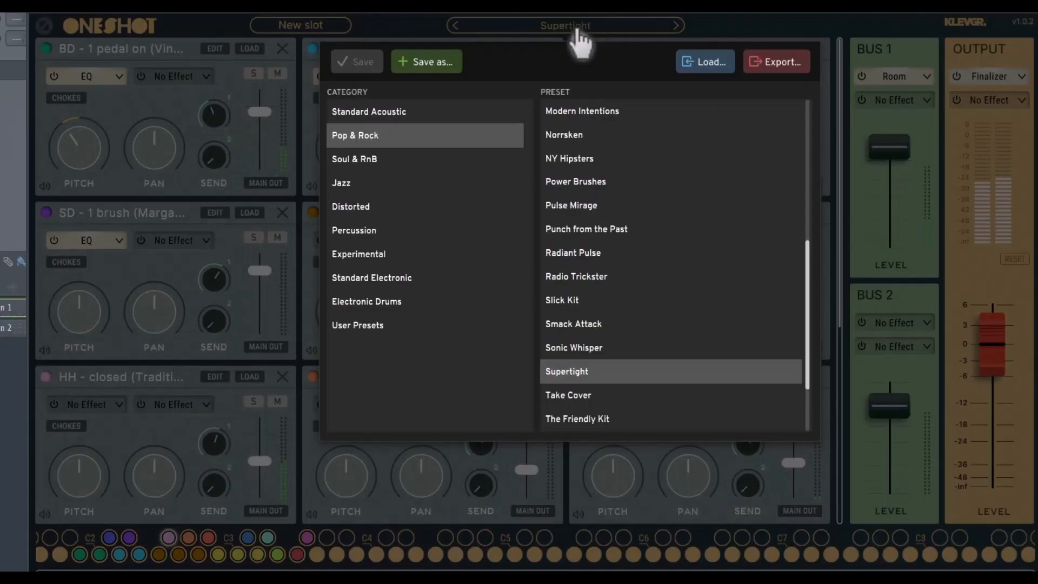
{"action": "left_click", "coordinate": [372, 159]}
{"action": "scroll", "coordinate": [611, 216], "scroll_direction": "down", "scroll_amount": 3}
{"action": "left_click", "coordinate": [565, 183]}
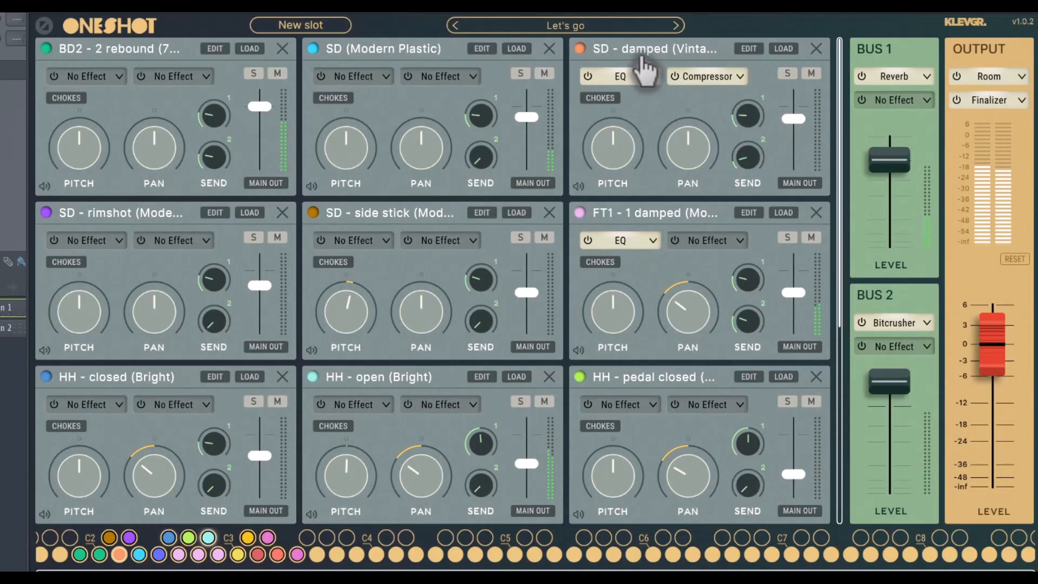
{"action": "left_click", "coordinate": [675, 25]}
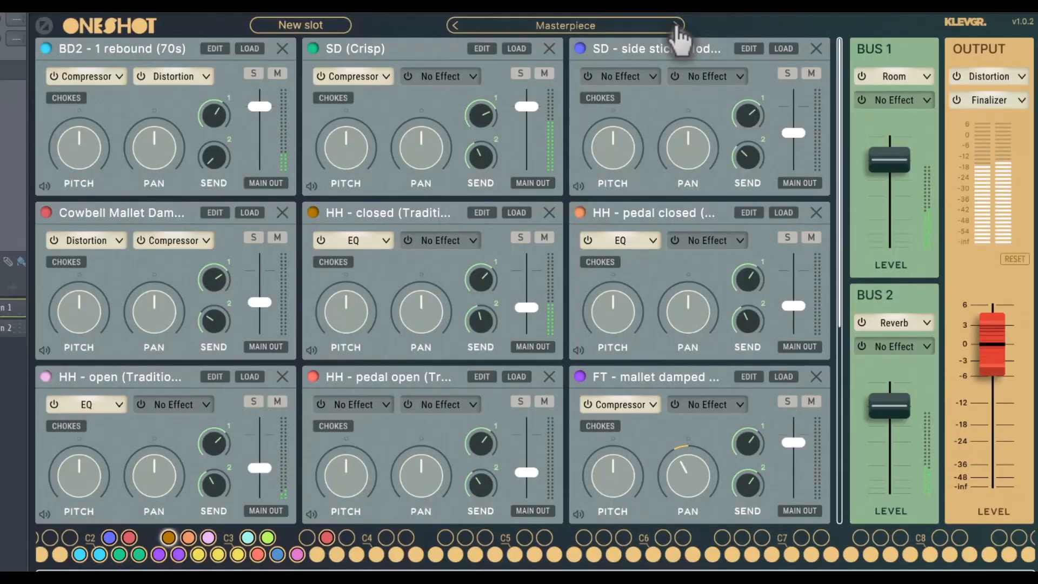
{"action": "left_click", "coordinate": [675, 25]}
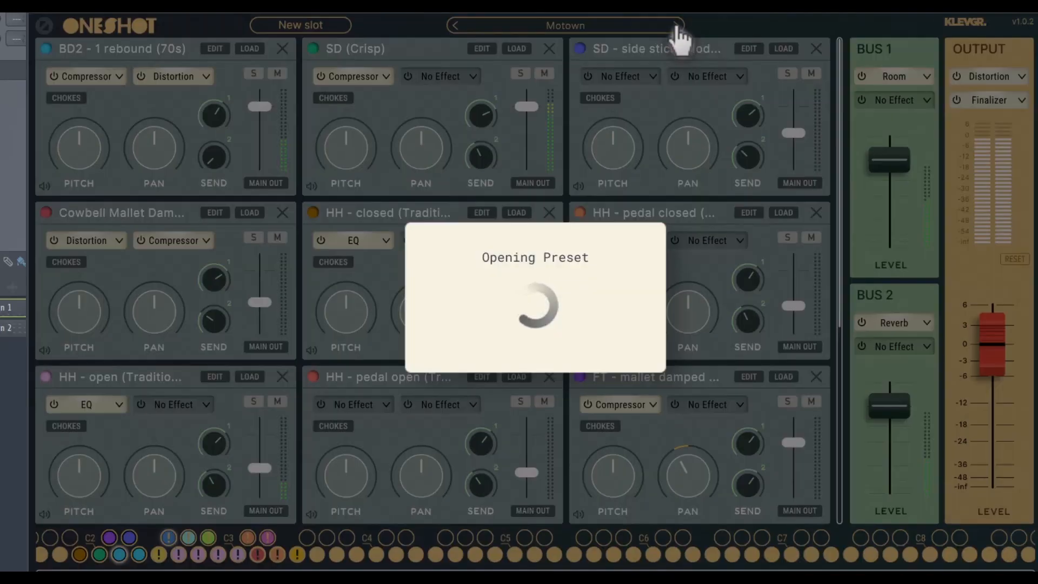
{"action": "left_click", "coordinate": [563, 29]}
{"action": "left_click", "coordinate": [582, 381]}
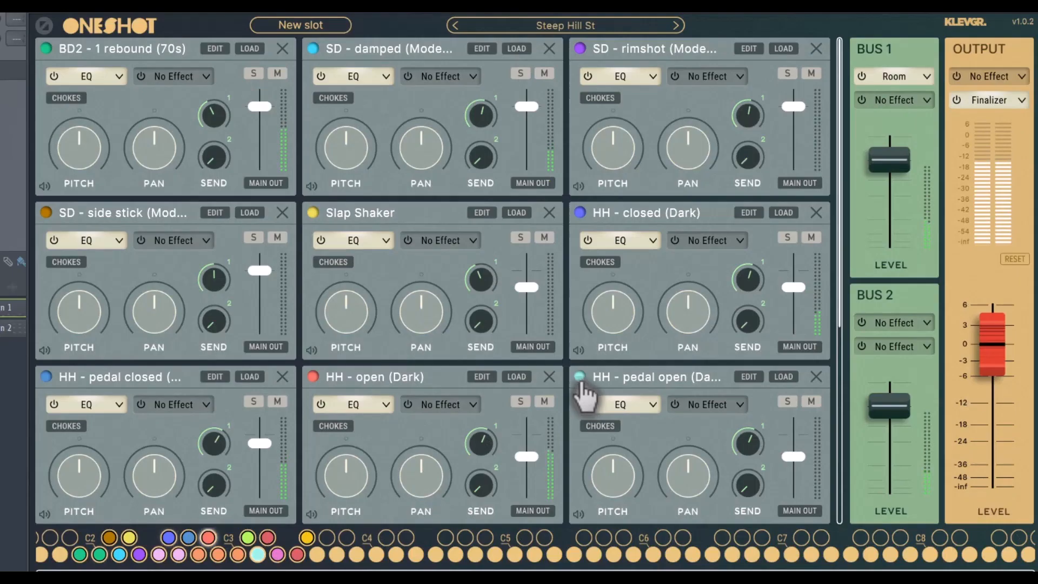
Audition the Big Band and Old Swing presets from the Jazz category
{"action": "left_click", "coordinate": [579, 27]}
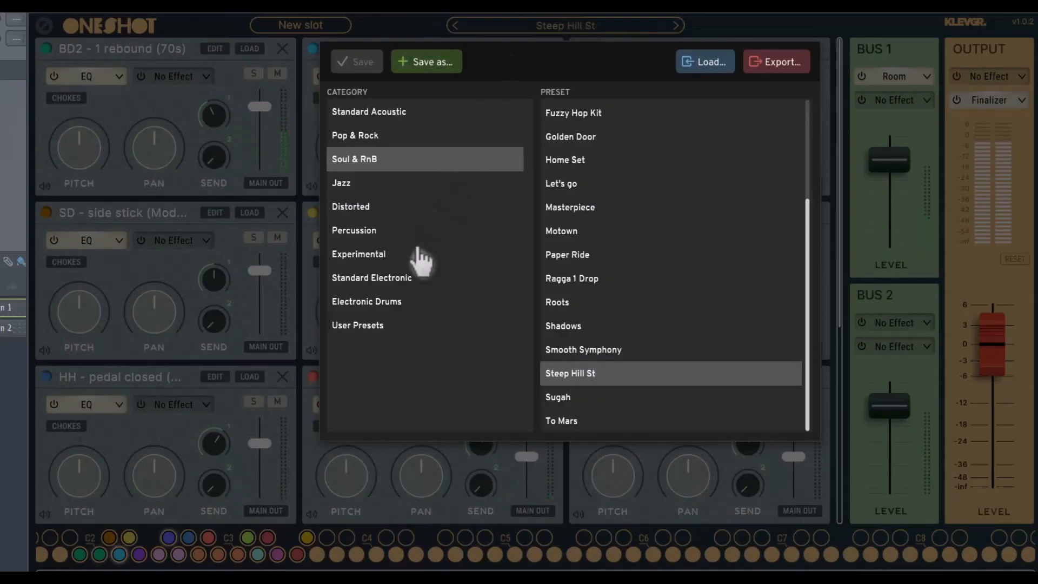
{"action": "left_click", "coordinate": [378, 186]}
{"action": "left_click", "coordinate": [647, 111]}
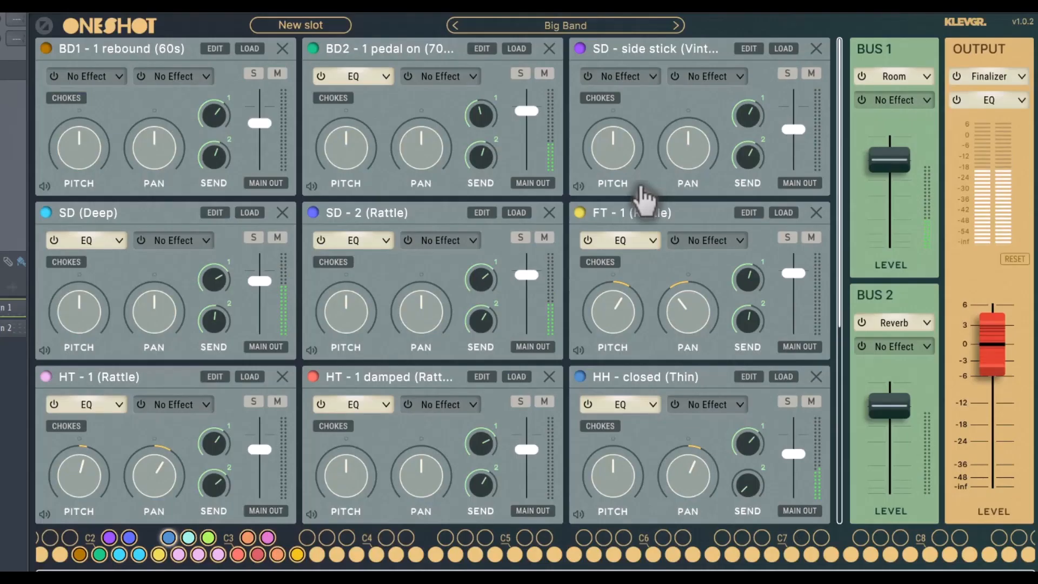
{"action": "left_click", "coordinate": [647, 28]}
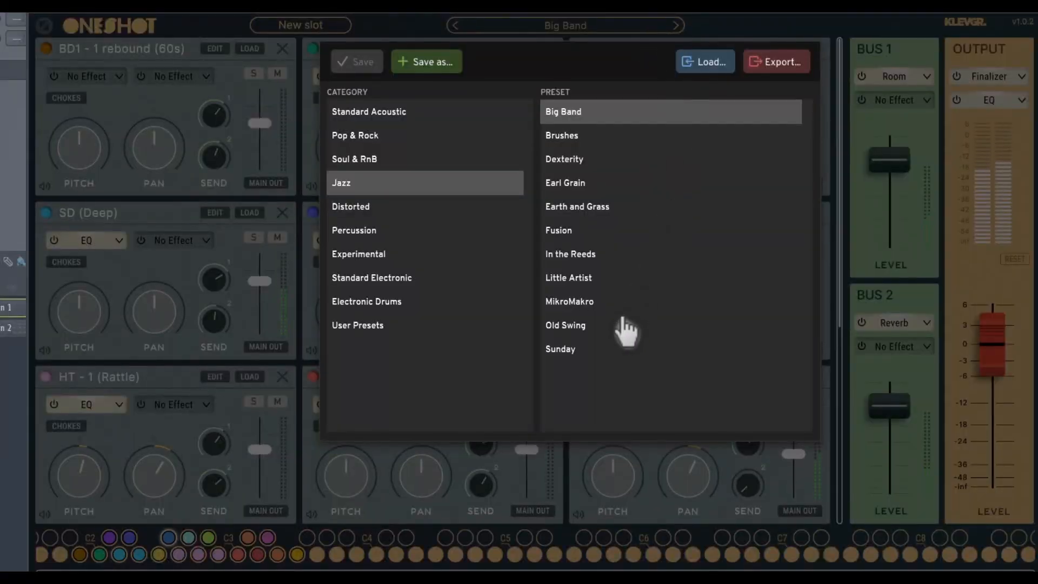
{"action": "left_click", "coordinate": [587, 325]}
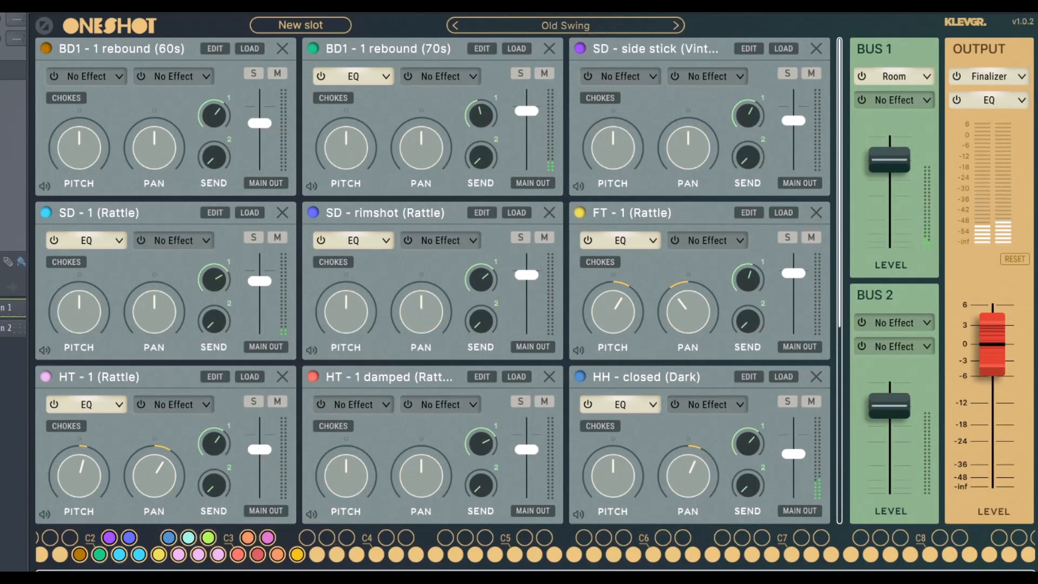
Audition the Bermuda Congas, Down the Pitch, Dusty Radio and PUNK is NOT THAT presets from the Distorted category
{"action": "left_click", "coordinate": [543, 27]}
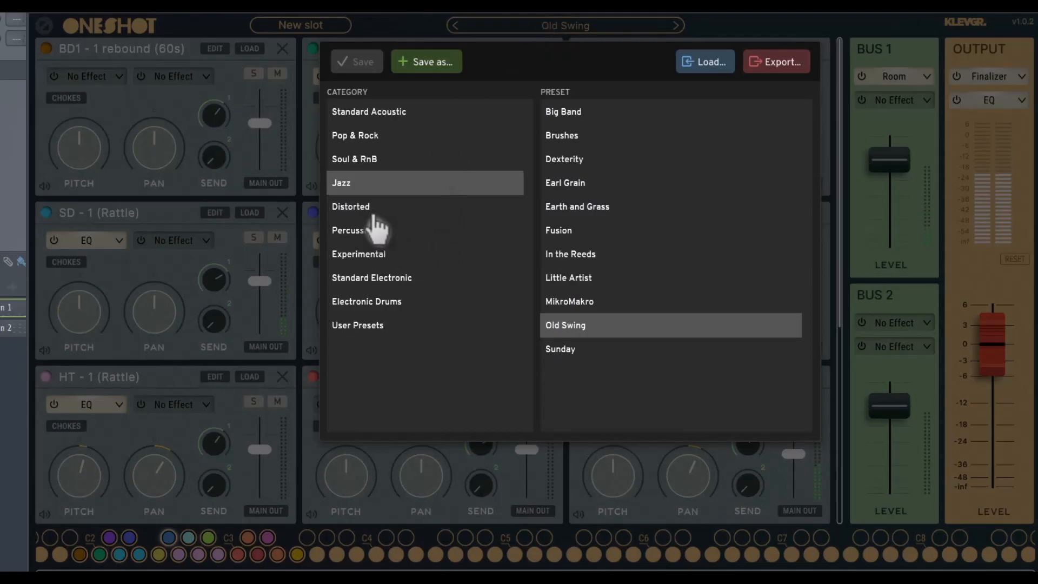
{"action": "left_click", "coordinate": [400, 207]}
{"action": "left_click", "coordinate": [598, 111]}
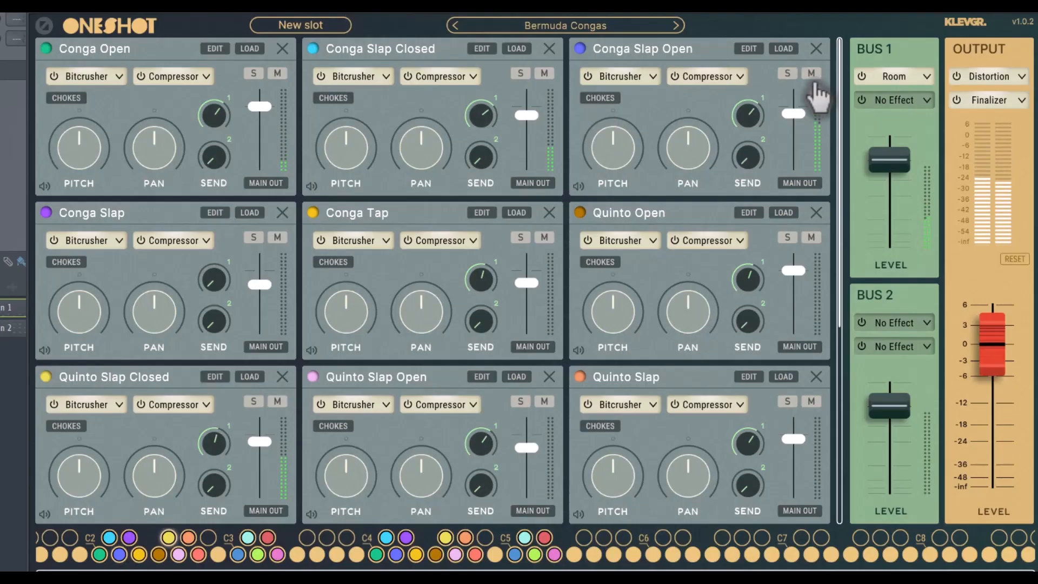
{"action": "left_click", "coordinate": [676, 25]}
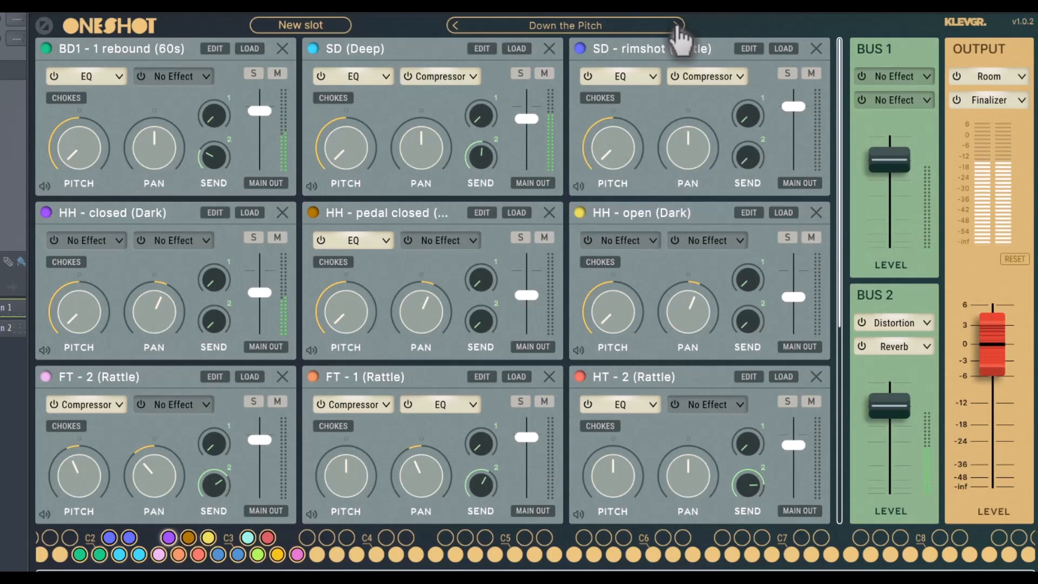
{"action": "left_click", "coordinate": [675, 25]}
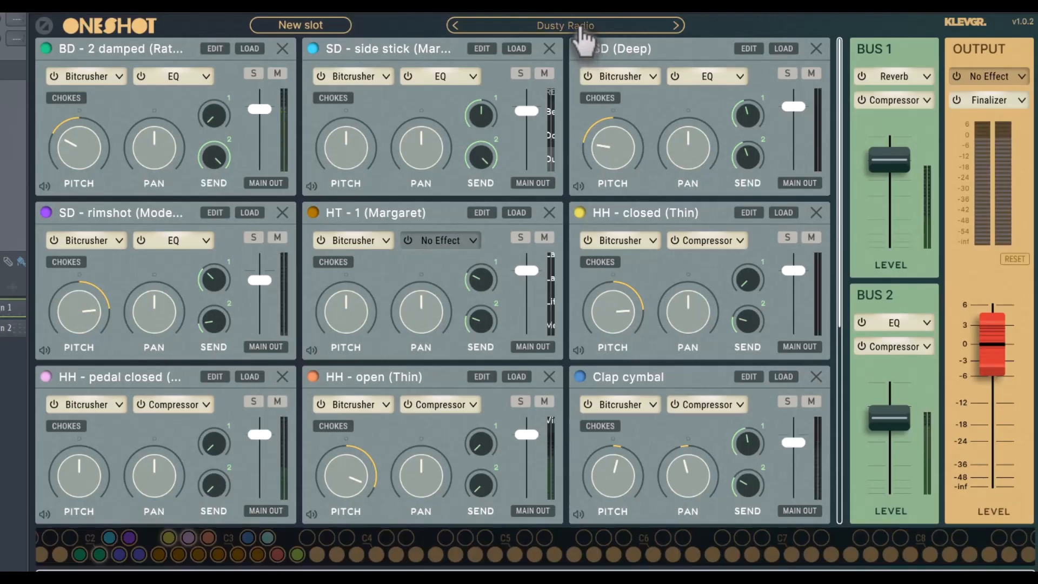
{"action": "left_click", "coordinate": [585, 27]}
{"action": "scroll", "coordinate": [596, 314], "scroll_direction": "down", "scroll_amount": 1}
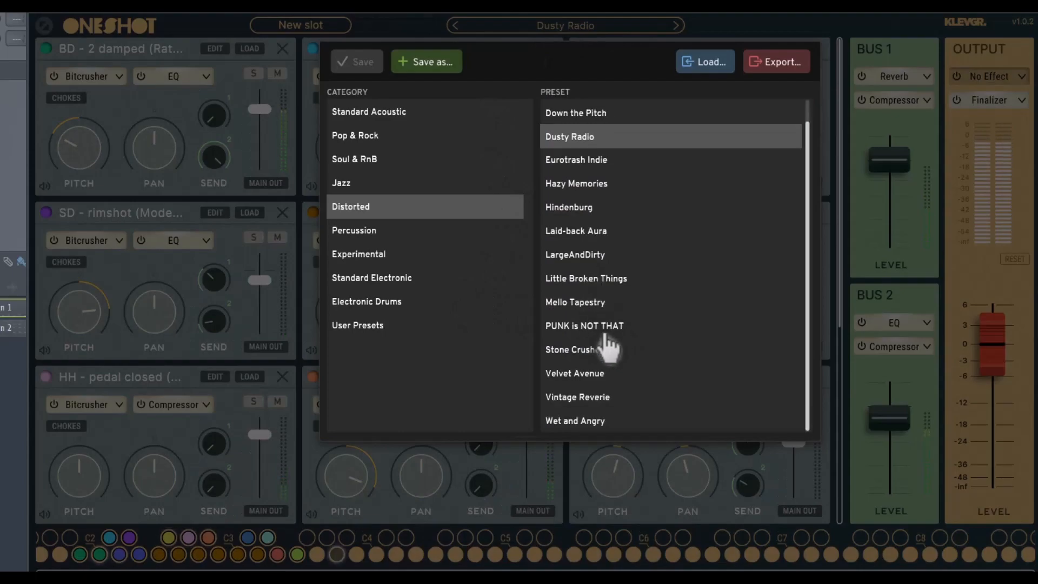
{"action": "left_click", "coordinate": [597, 325]}
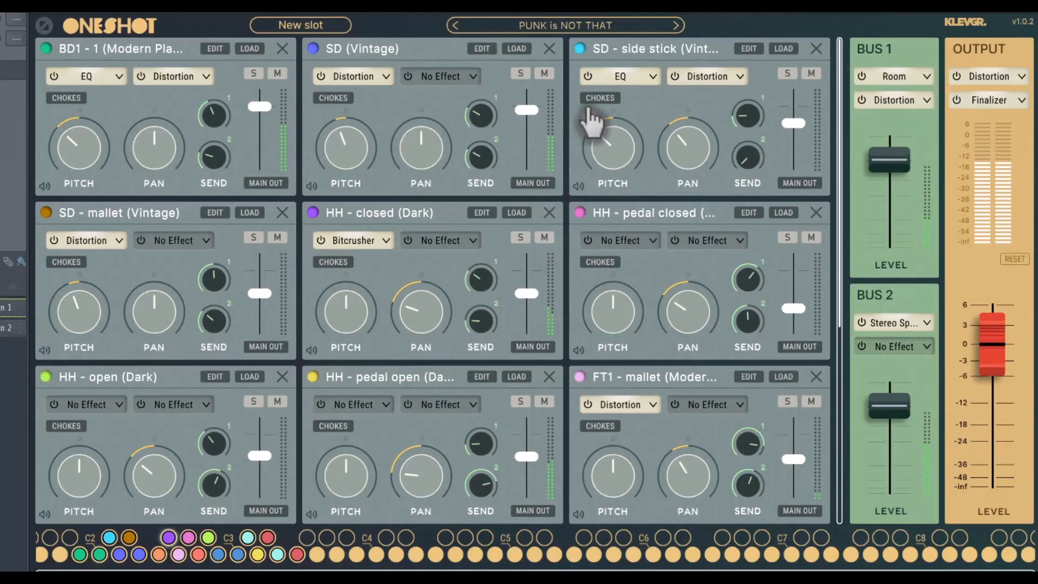
Audition the Crescent Moon, Etno Perc Set and Tambourines presets from the Percussion category
{"action": "left_click", "coordinate": [563, 30]}
{"action": "left_click", "coordinate": [368, 230]}
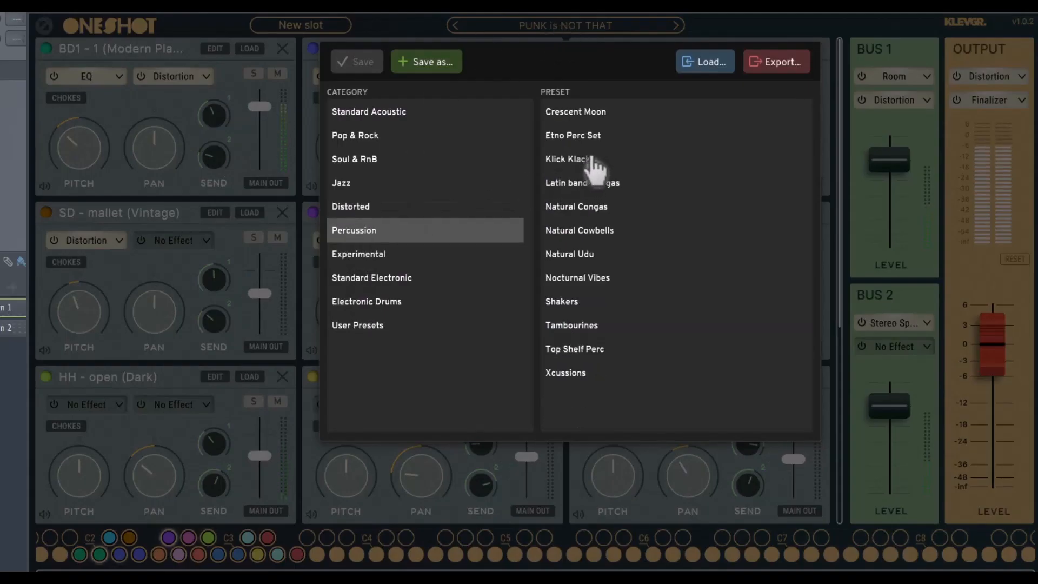
{"action": "left_click", "coordinate": [592, 115]}
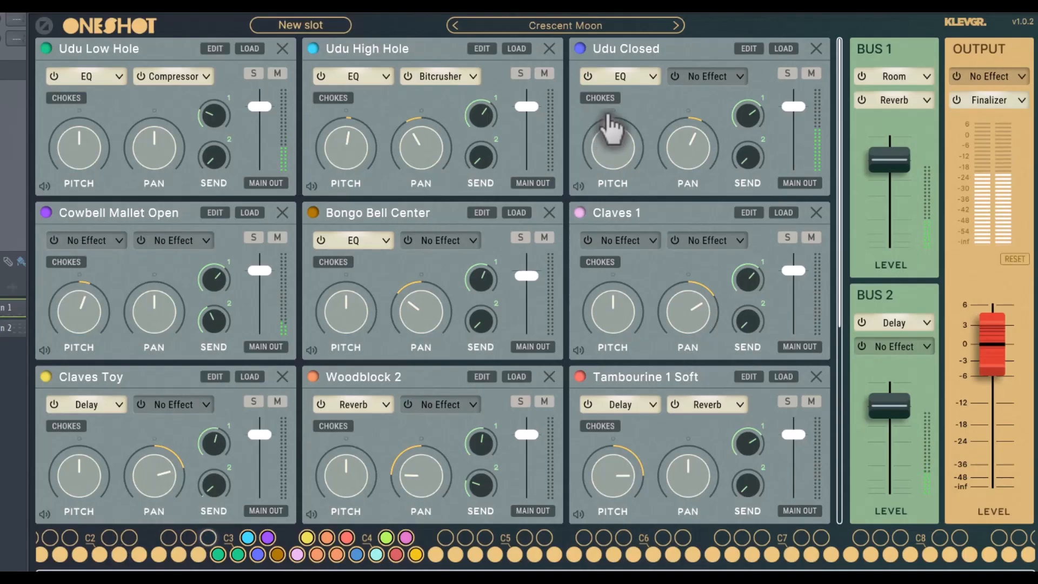
{"action": "left_click", "coordinate": [676, 27]}
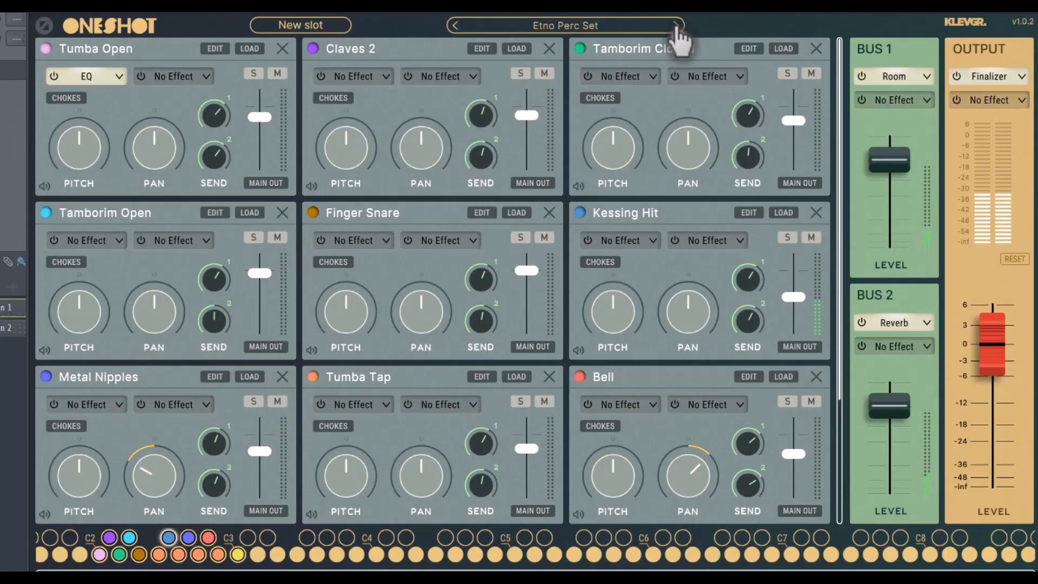
{"action": "left_click", "coordinate": [592, 30]}
{"action": "left_click", "coordinate": [574, 327]}
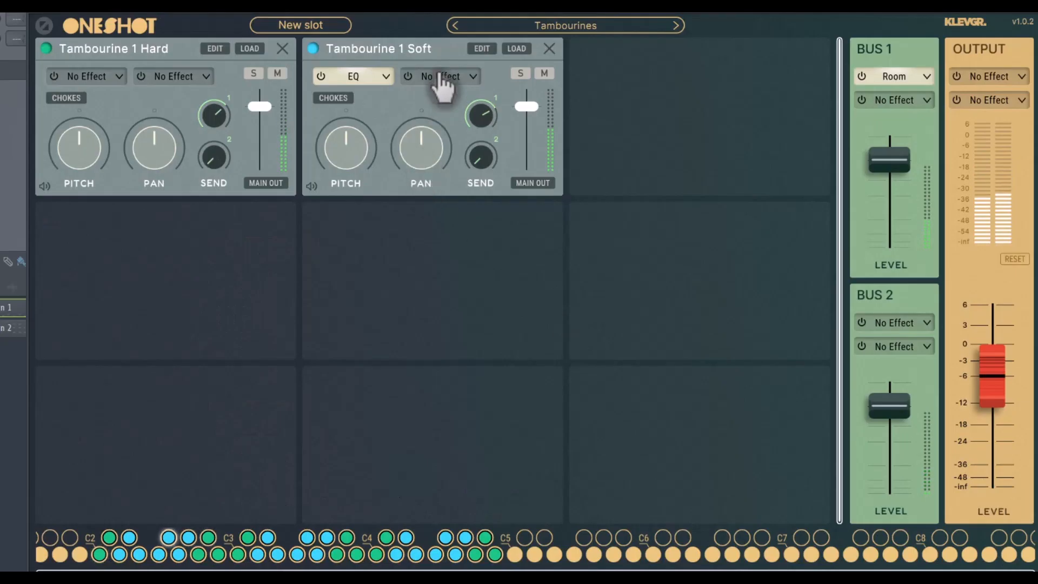
Audition the Klubb, NES Crush and Nightmare in Slow Motion presets from the Experimental category
{"action": "left_click", "coordinate": [563, 28]}
{"action": "left_click", "coordinate": [358, 254]}
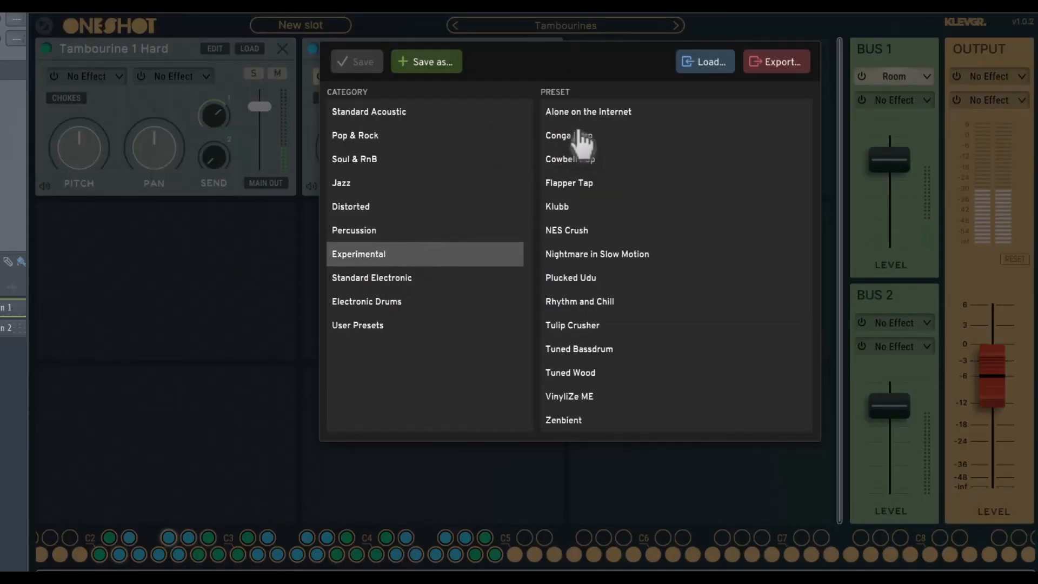
{"action": "left_click", "coordinate": [560, 207]}
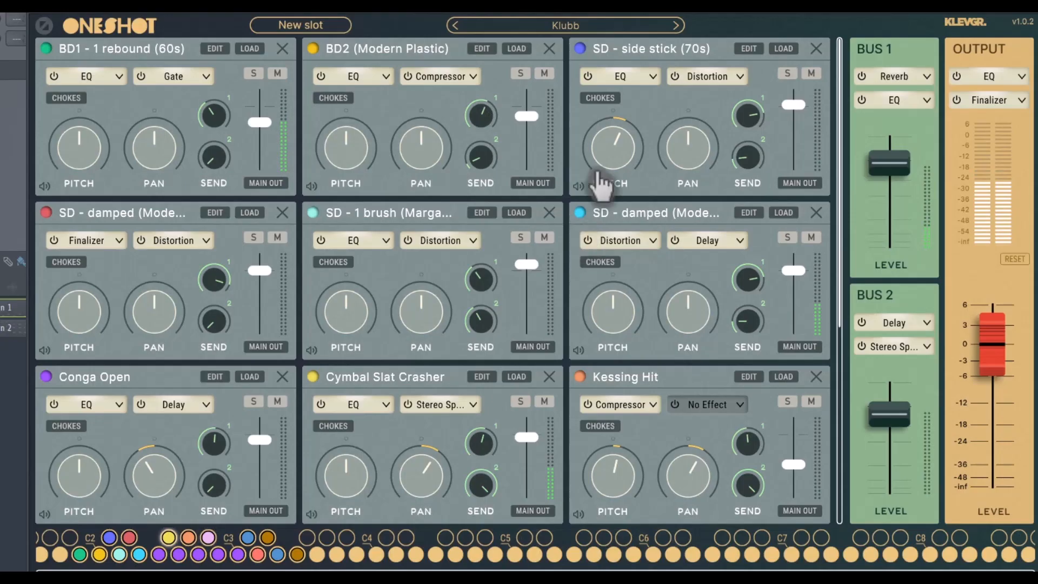
{"action": "left_click", "coordinate": [676, 25]}
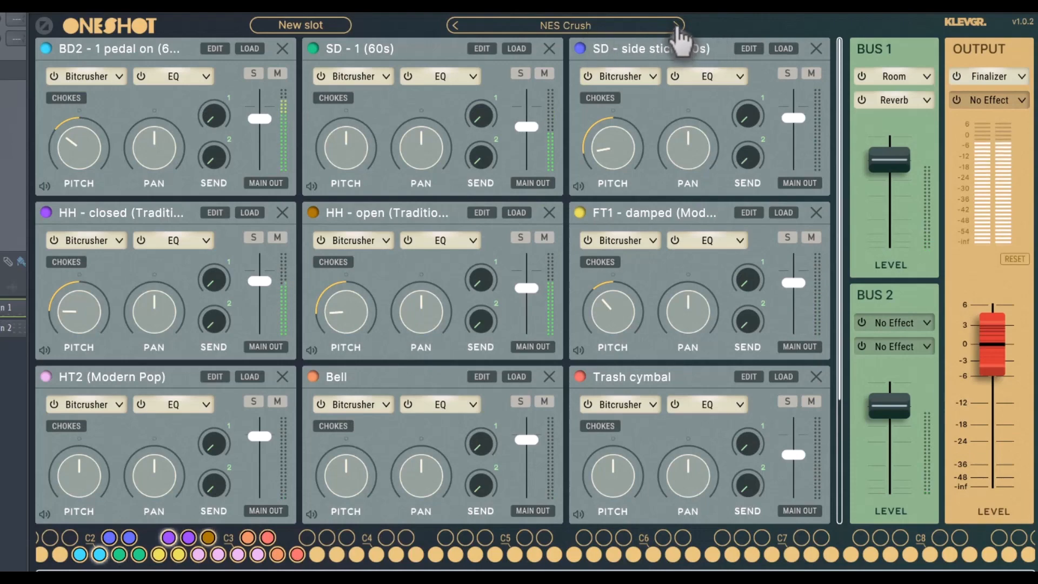
{"action": "left_click", "coordinate": [676, 25]}
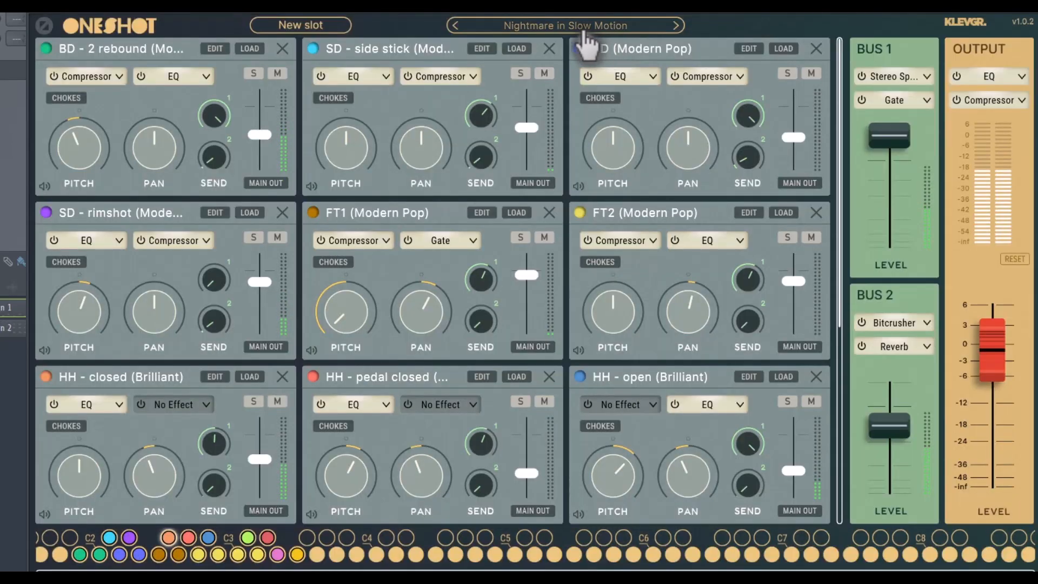
Audition the Anthony 202 alt, Anthony 202, Majestic 4 alt and Neon Tractor 26A presets from the Standard Electronic category
{"action": "left_click", "coordinate": [584, 27]}
{"action": "left_click", "coordinate": [364, 284]}
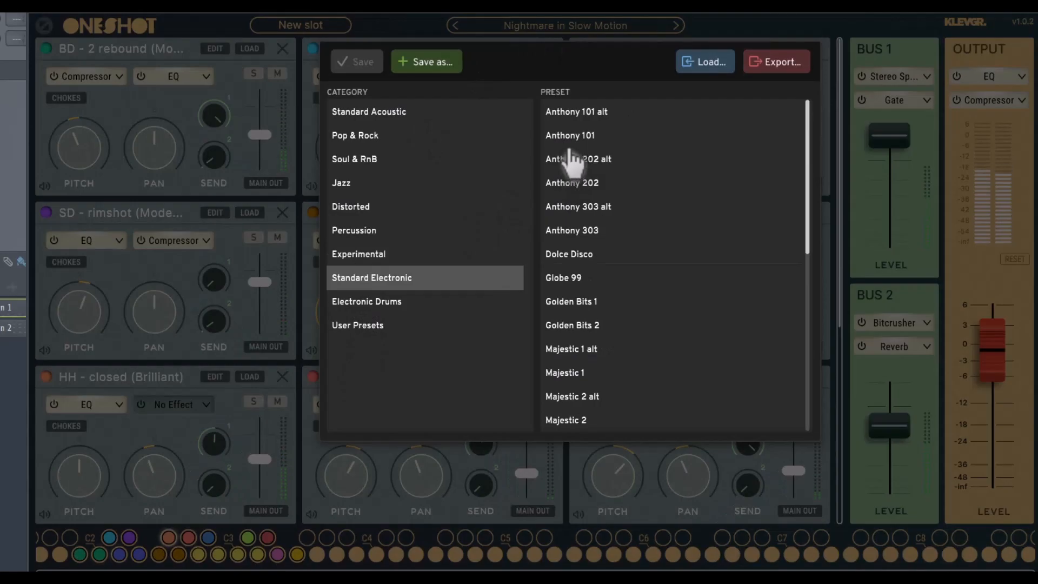
{"action": "left_click", "coordinate": [573, 159]}
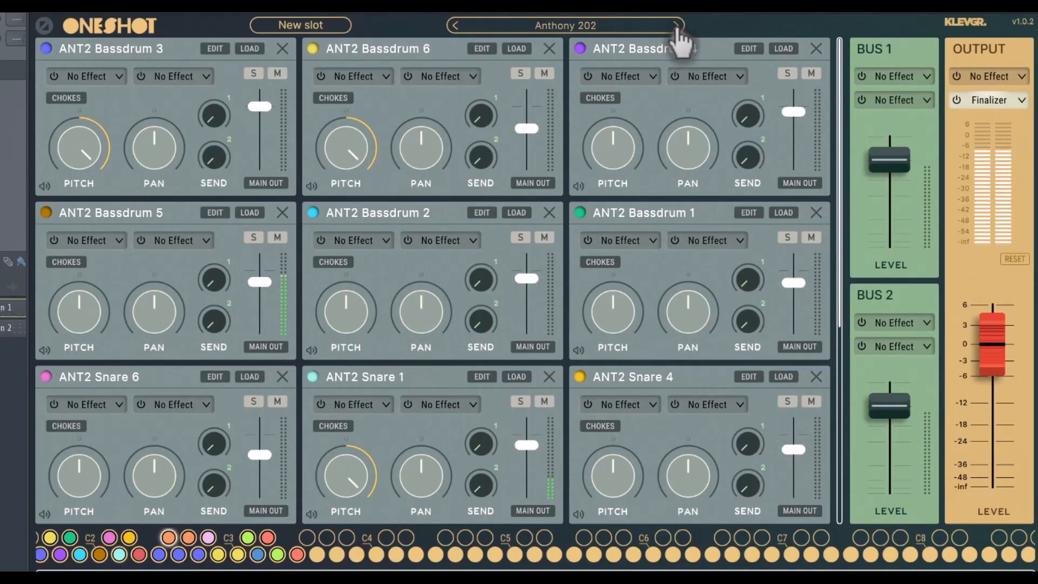
{"action": "left_click", "coordinate": [619, 27]}
{"action": "scroll", "coordinate": [600, 243], "scroll_direction": "down", "scroll_amount": 5}
{"action": "left_click", "coordinate": [592, 336]}
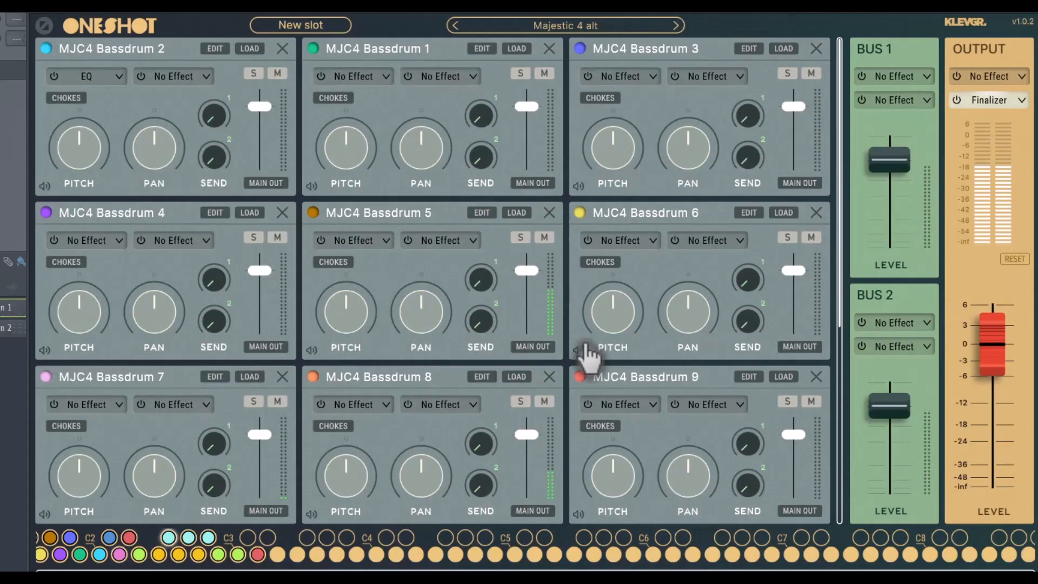
{"action": "left_click", "coordinate": [597, 28]}
{"action": "scroll", "coordinate": [589, 270], "scroll_direction": "down", "scroll_amount": 3}
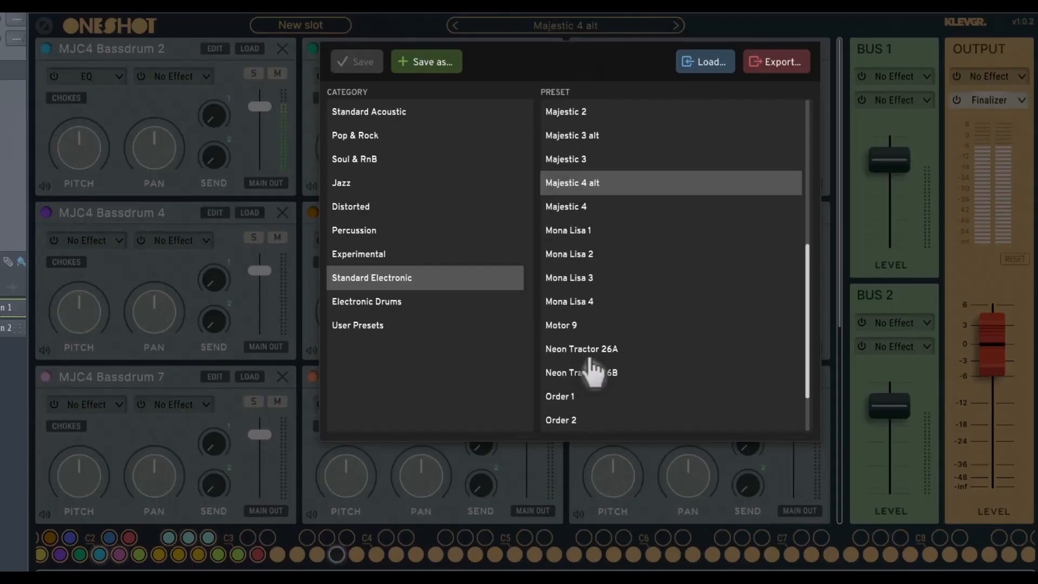
{"action": "left_click", "coordinate": [591, 354]}
Audition the Chicago, Electro Loft, Fusion Frenzy and Future presets from the Electronic Drums category
{"action": "left_click", "coordinate": [579, 27]}
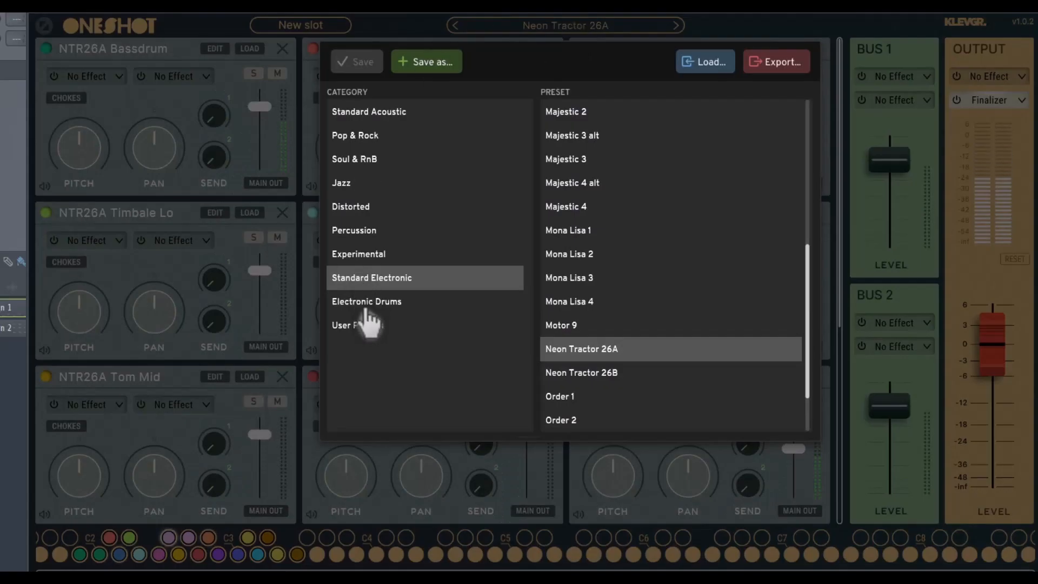
{"action": "left_click", "coordinate": [367, 302]}
{"action": "left_click", "coordinate": [573, 182]}
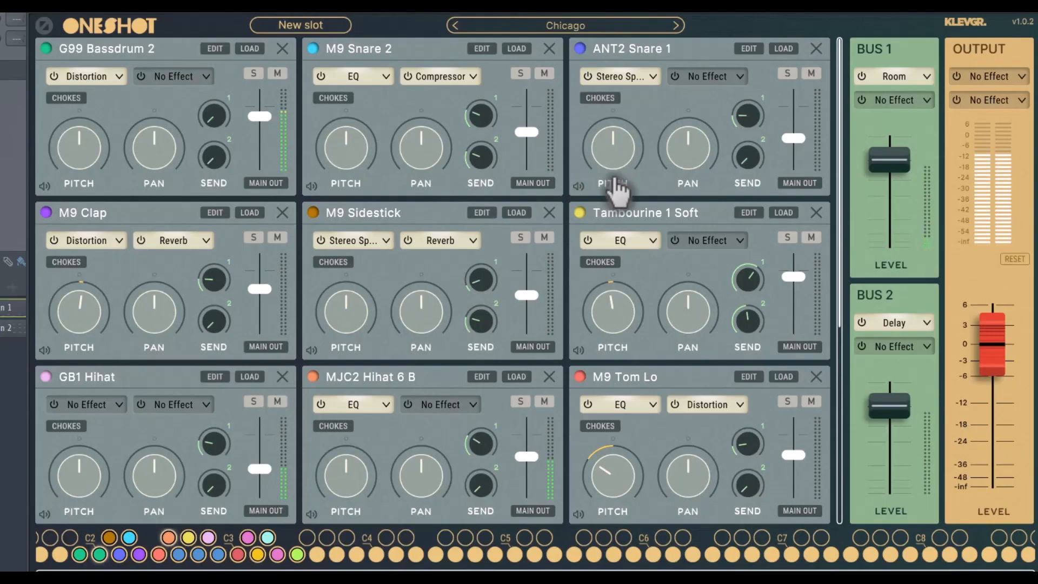
{"action": "left_click", "coordinate": [621, 31]}
{"action": "scroll", "coordinate": [593, 324], "scroll_direction": "down", "scroll_amount": 5}
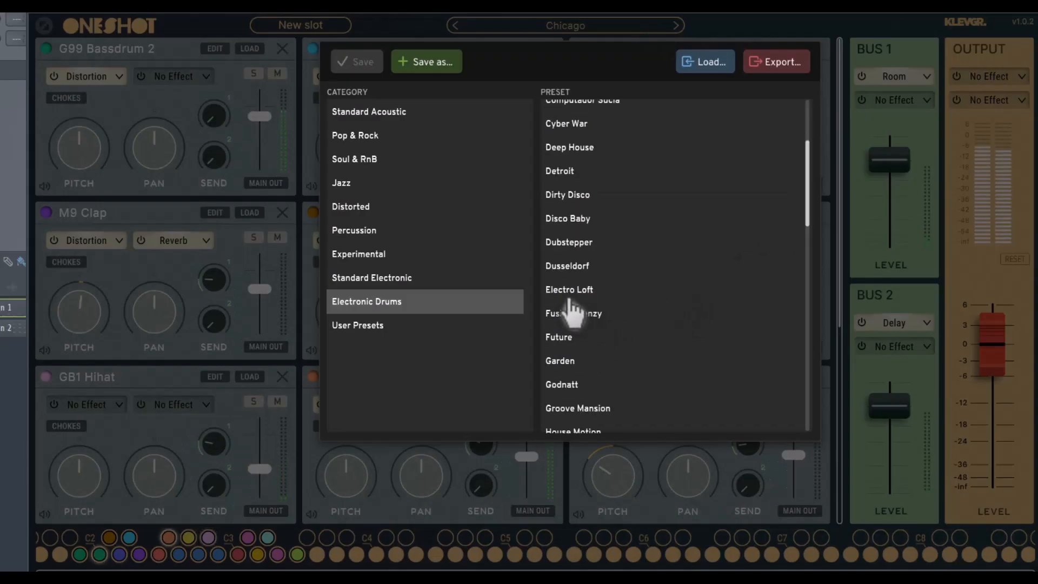
{"action": "left_click", "coordinate": [571, 296]}
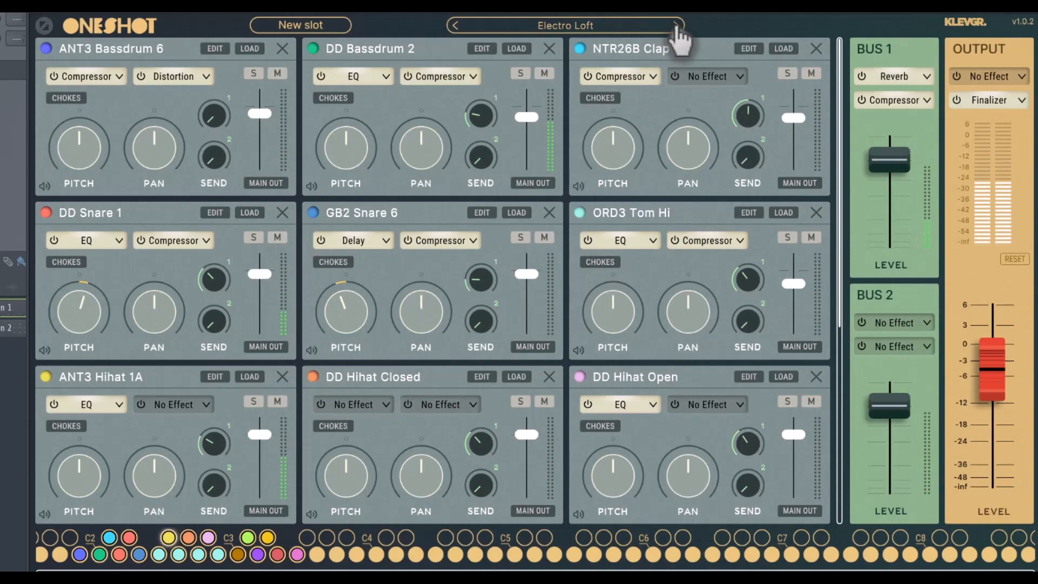
{"action": "left_click", "coordinate": [678, 27]}
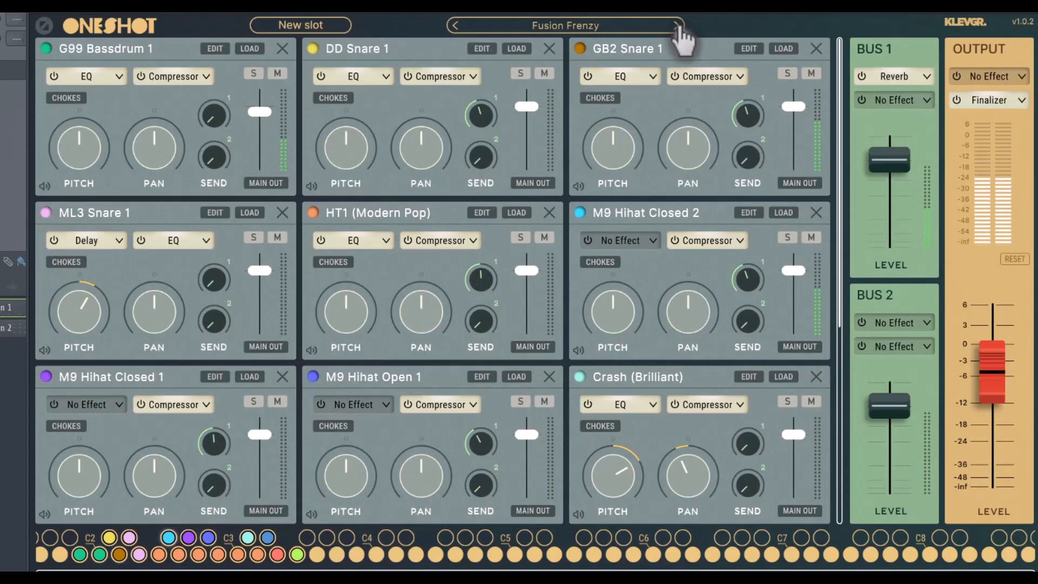
{"action": "left_click", "coordinate": [677, 26]}
Load the Modern Thump preset and the following Nebula Groove preset from the Electronic Drums category
{"action": "left_click", "coordinate": [529, 27]}
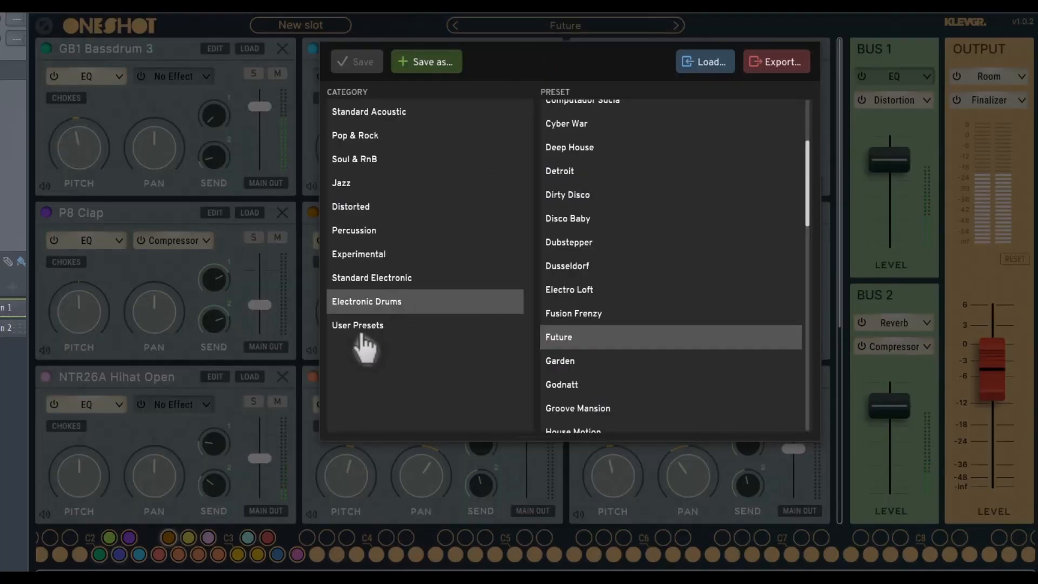
{"action": "scroll", "coordinate": [598, 389], "scroll_direction": "down", "scroll_amount": 4}
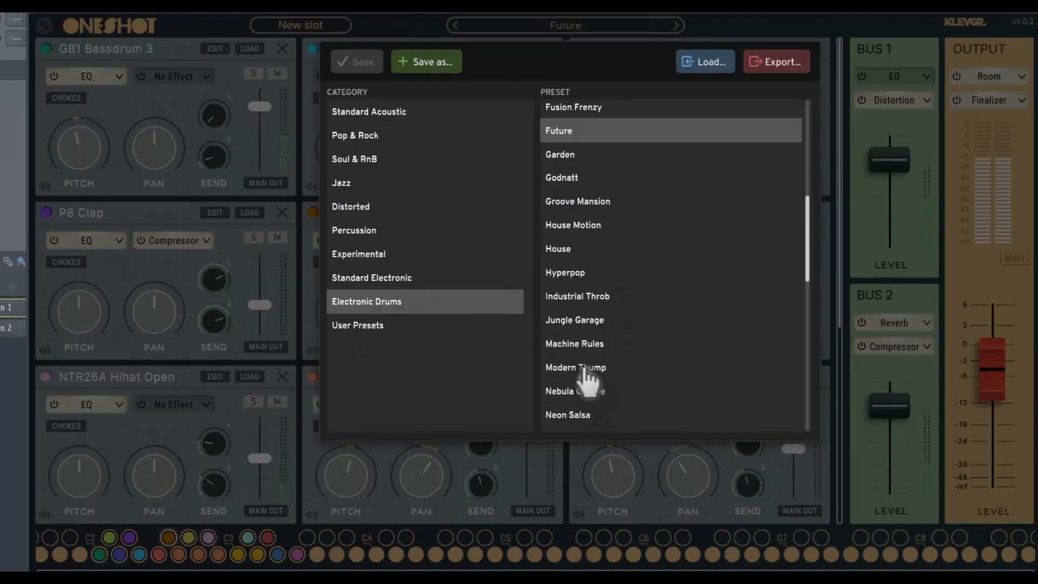
{"action": "left_click", "coordinate": [586, 373]}
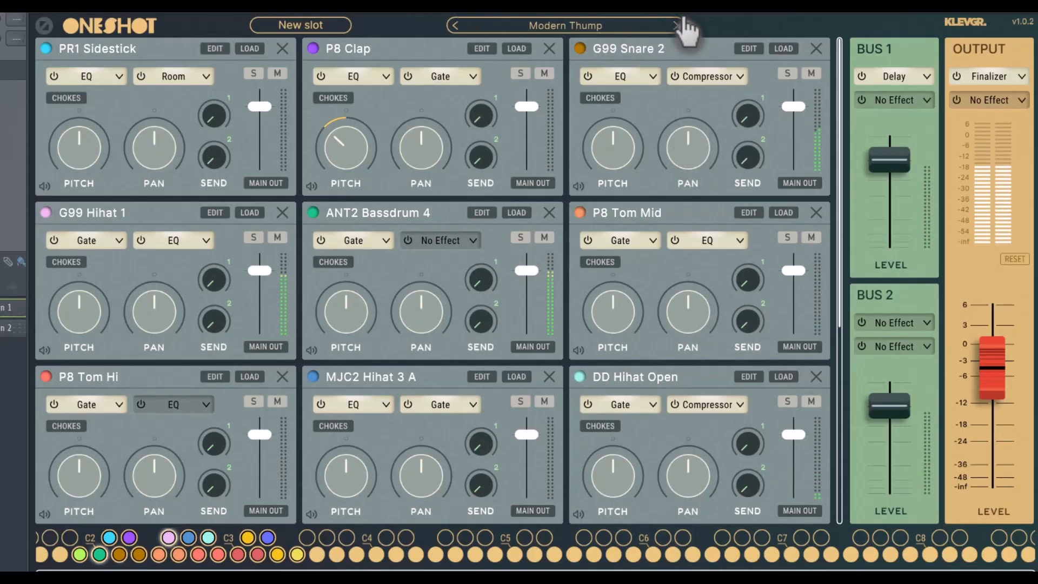
{"action": "left_click", "coordinate": [677, 26]}
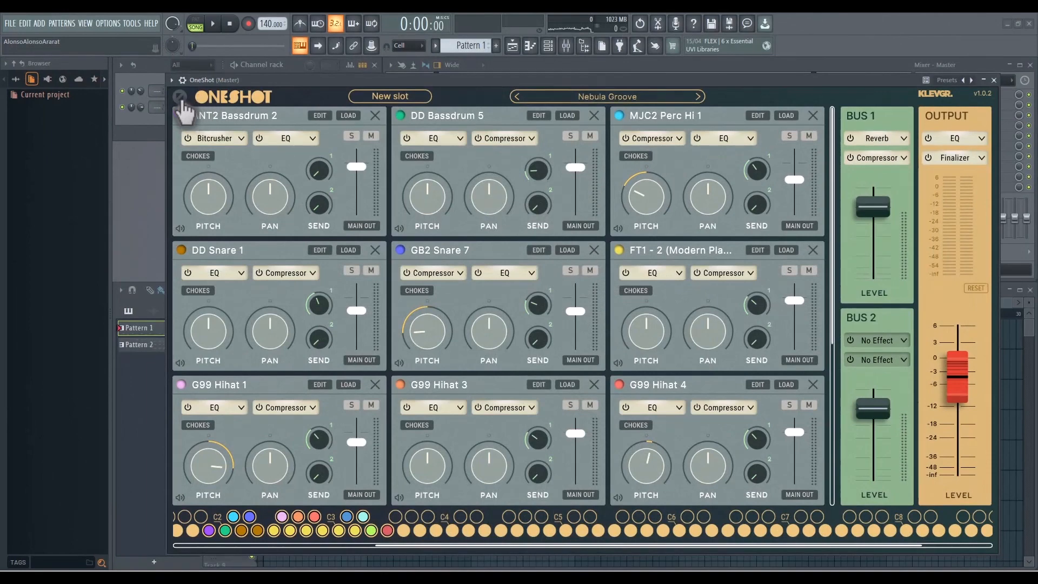
Set the plugin interface scale to 125%
{"action": "left_click", "coordinate": [180, 96]}
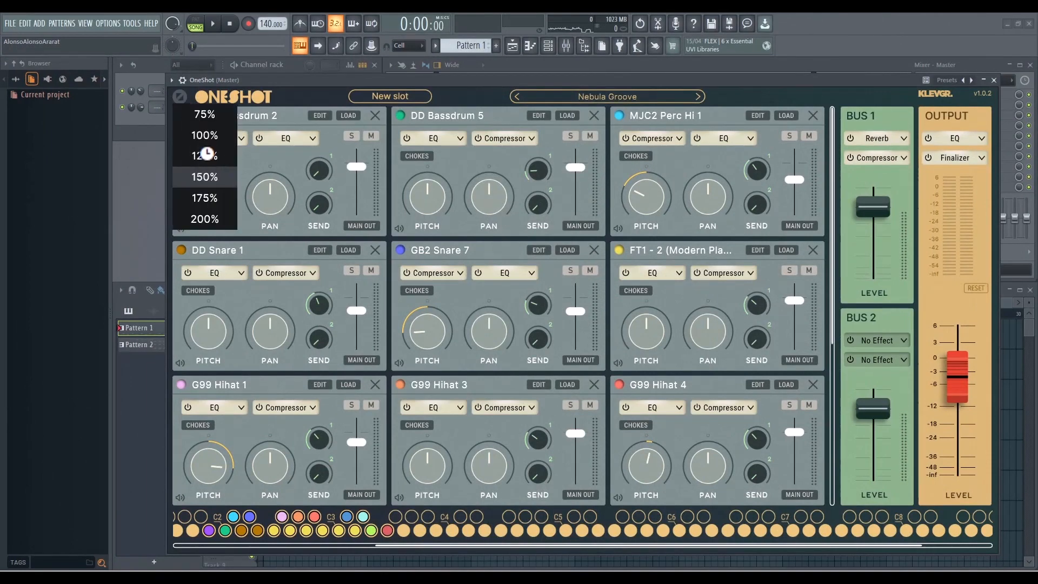
{"action": "left_click", "coordinate": [206, 156]}
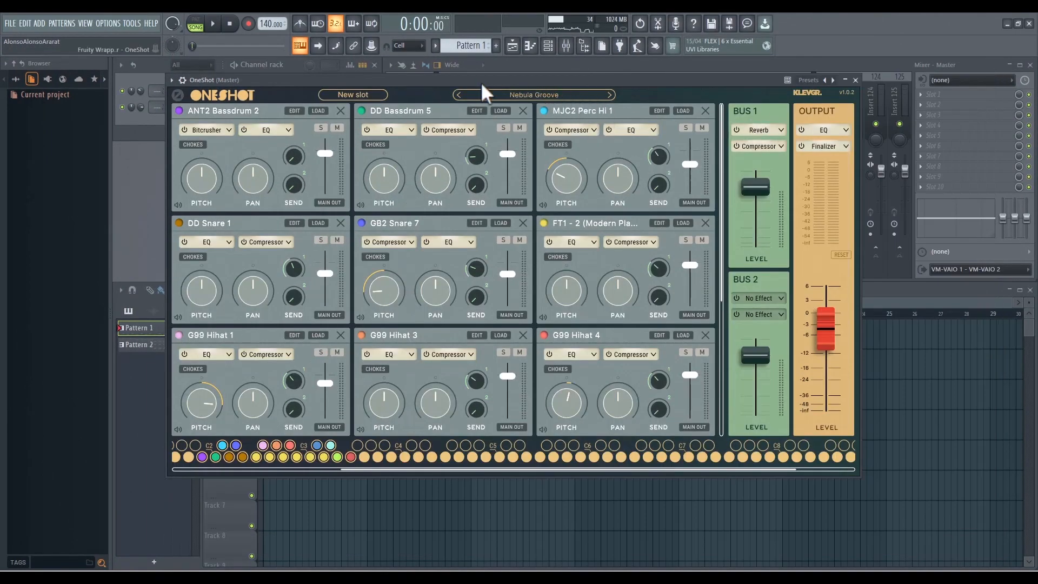